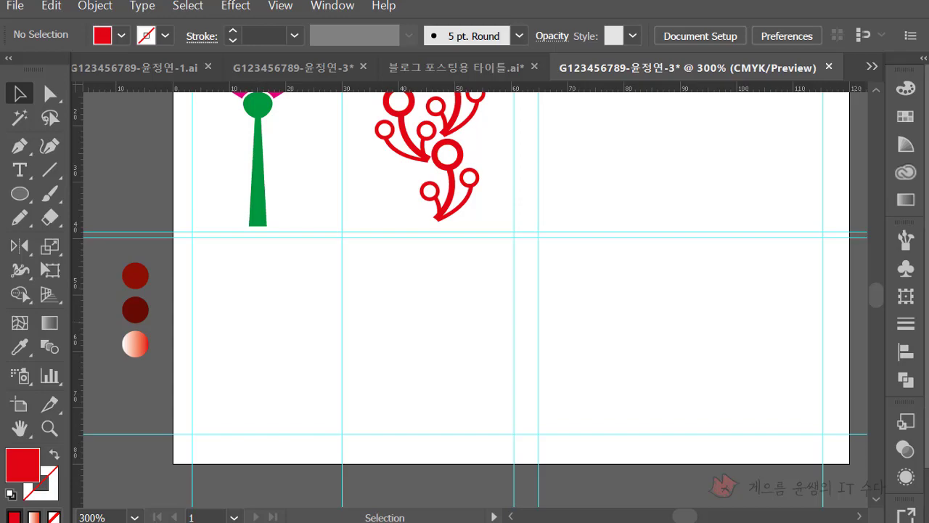
Check the task PDF in Acrobat for the envelope instructions
{"action": "key", "text": "alt+Tab"}
{"action": "scroll", "coordinate": [414, 313], "scroll_direction": "down", "scroll_amount": 3}
{"action": "scroll", "coordinate": [353, 357], "scroll_direction": "down", "scroll_amount": 1}
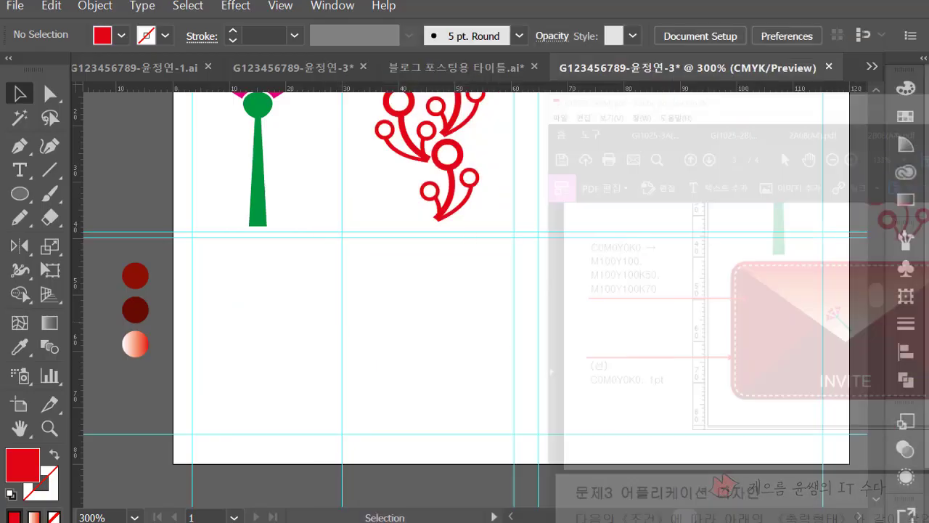
Draw a rounded rectangle between the guides below the stem, tuning its corner radius
{"action": "left_click", "coordinate": [28, 197]}
{"action": "left_click", "coordinate": [29, 201]}
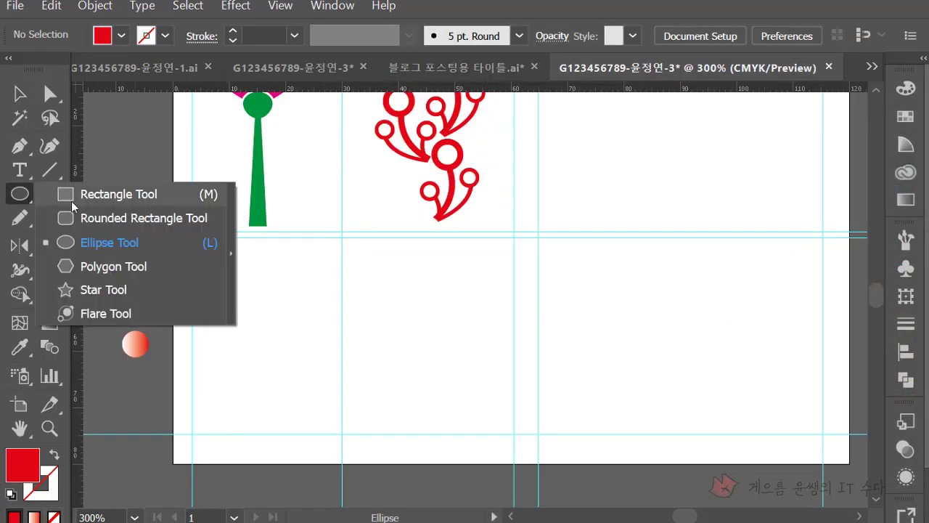
{"action": "left_click", "coordinate": [121, 221]}
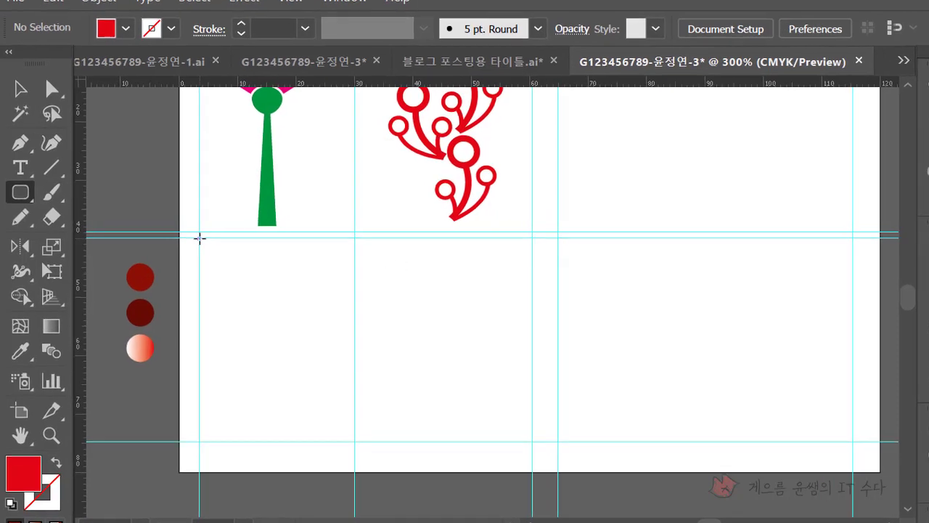
{"action": "left_click_drag", "start_coordinate": [193, 237], "coordinate": [514, 403]}
{"action": "left_click_drag", "start_coordinate": [644, 446], "coordinate": [642, 483]}
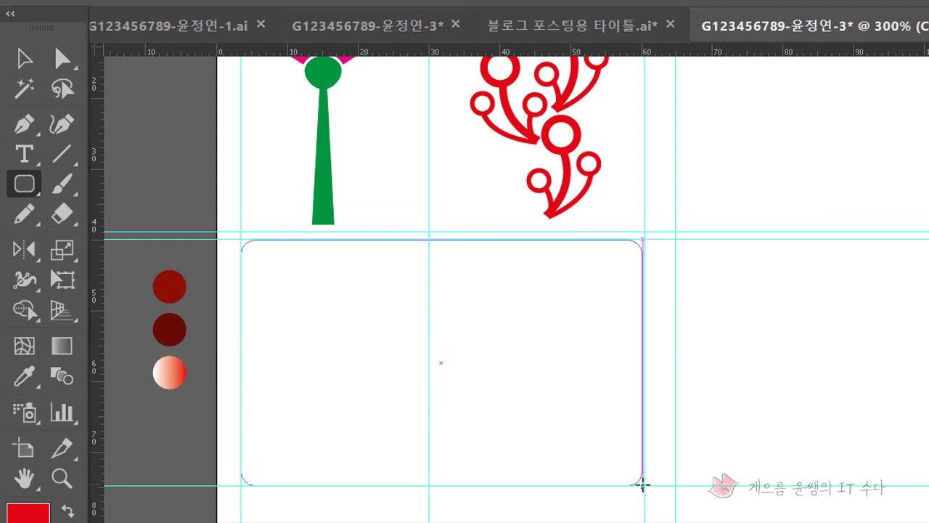
{"action": "key", "text": "Up"}
{"action": "key", "text": "Up"}
{"action": "key", "text": "Up"}
{"action": "key", "text": "Up"}
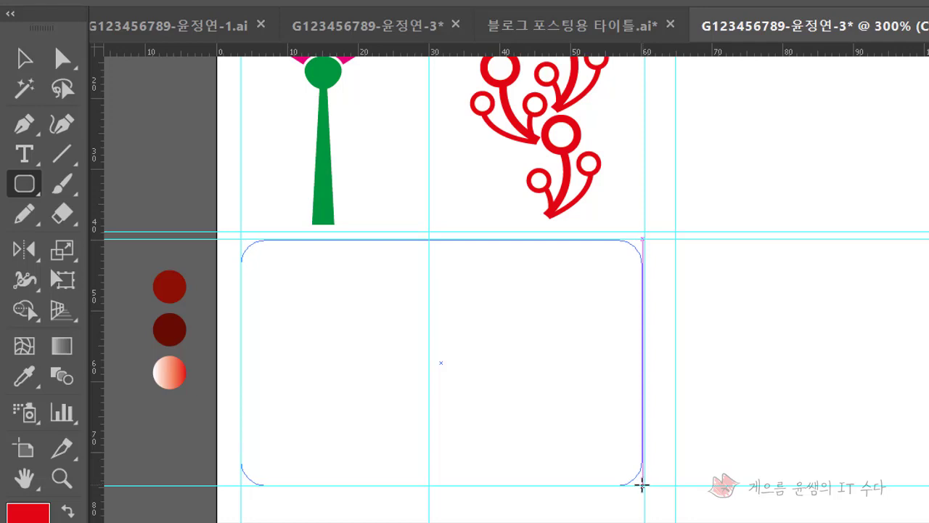
{"action": "key", "text": "Down"}
{"action": "key", "text": "Down"}
{"action": "key", "text": "Down"}
{"action": "key", "text": "Down"}
{"action": "key", "text": "Up"}
{"action": "key", "text": "Up"}
{"action": "key", "text": "Up"}
{"action": "key", "text": "Up"}
{"action": "left_click_drag", "start_coordinate": [642, 484], "coordinate": [642, 483]}
Place a copy of the rectangle to the right and fill the original with the top circle's deep red
{"action": "left_click", "coordinate": [24, 58]}
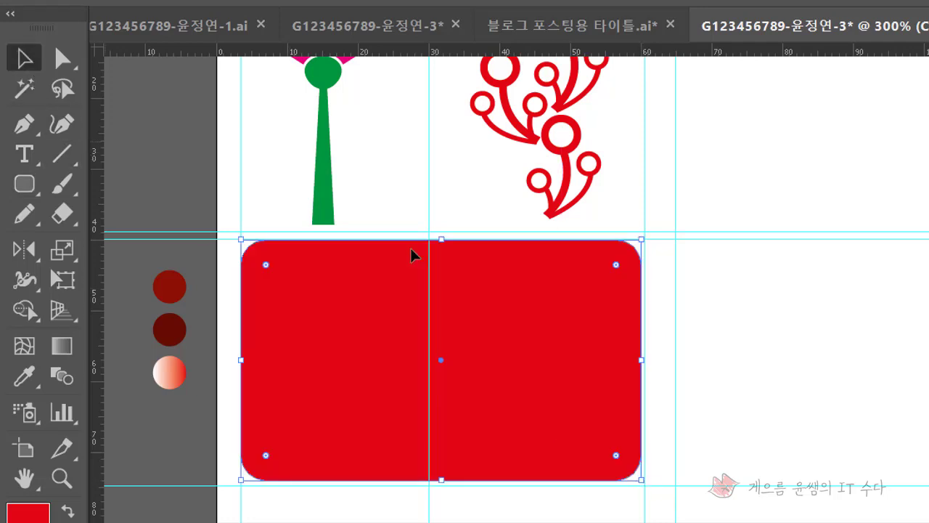
{"action": "mouse_move", "coordinate": [401, 292]}
{"action": "left_mouse_down"}
{"action": "mouse_move", "coordinate": [816, 181]}
{"action": "mouse_move", "coordinate": [842, 148]}
{"action": "left_mouse_up"}
{"action": "left_click", "coordinate": [585, 472]}
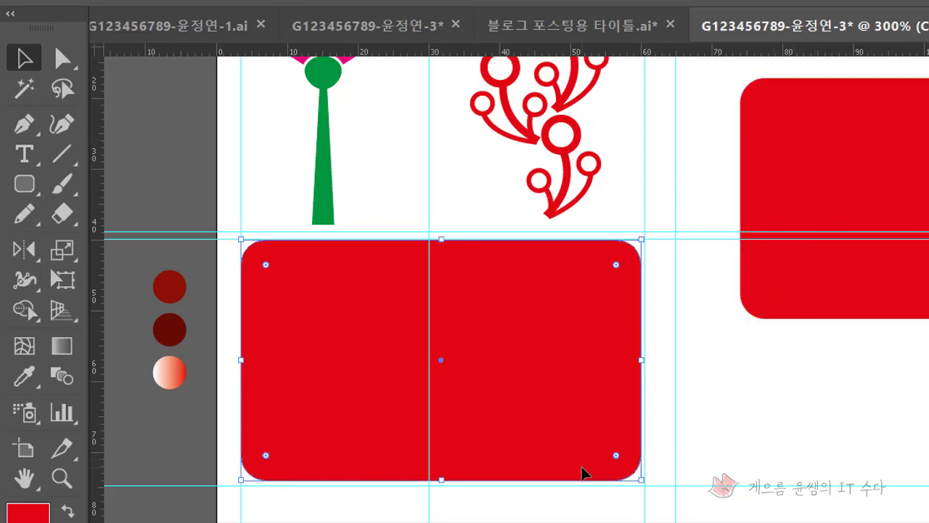
{"action": "left_click", "coordinate": [24, 377]}
{"action": "left_click", "coordinate": [165, 322]}
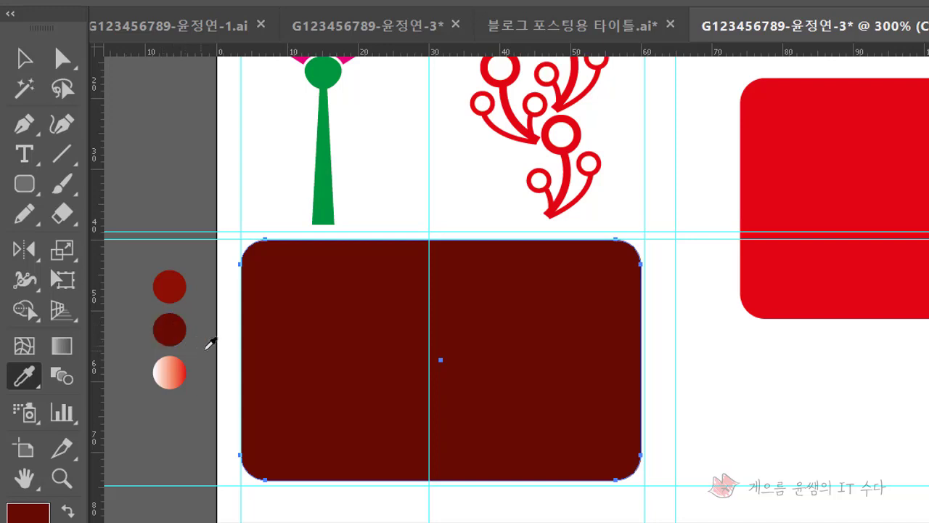
{"action": "left_click", "coordinate": [174, 288]}
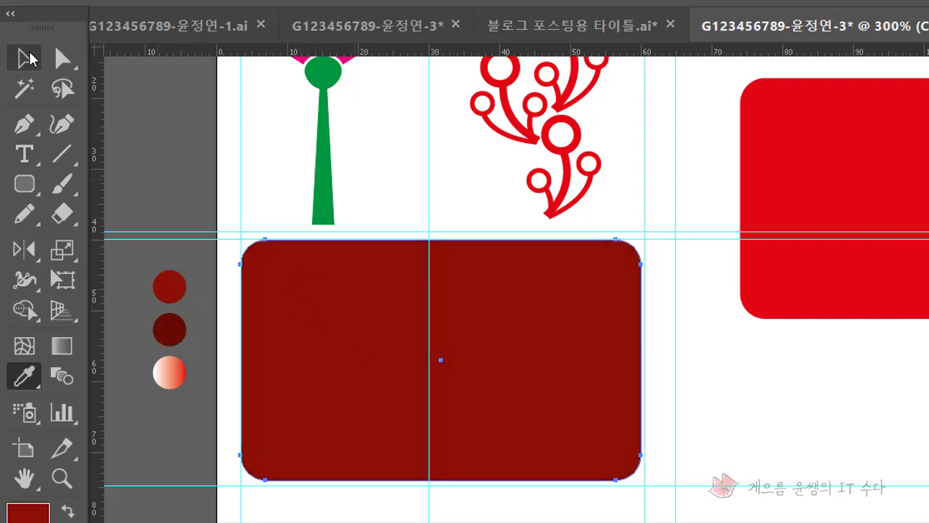
{"action": "left_click", "coordinate": [29, 58]}
{"action": "left_click", "coordinate": [850, 496]}
{"action": "left_click", "coordinate": [576, 419]}
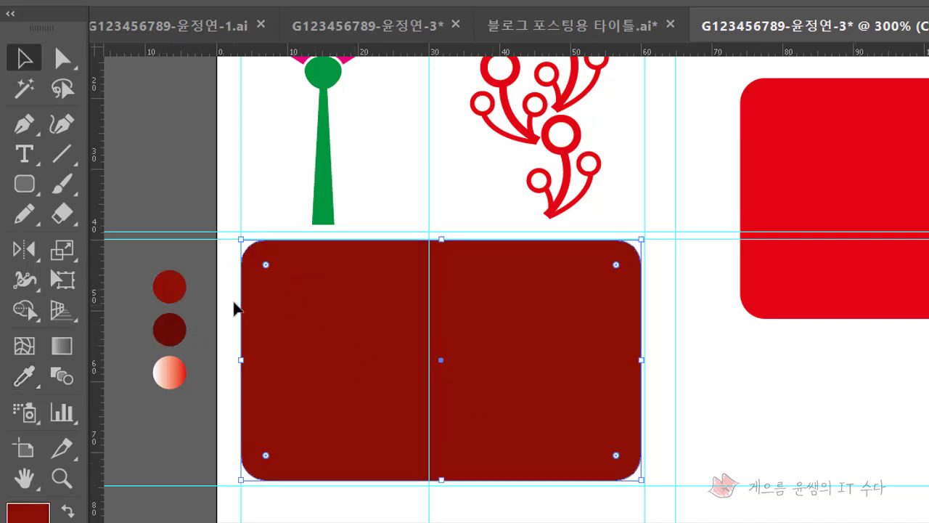
{"action": "left_click", "coordinate": [14, 188]}
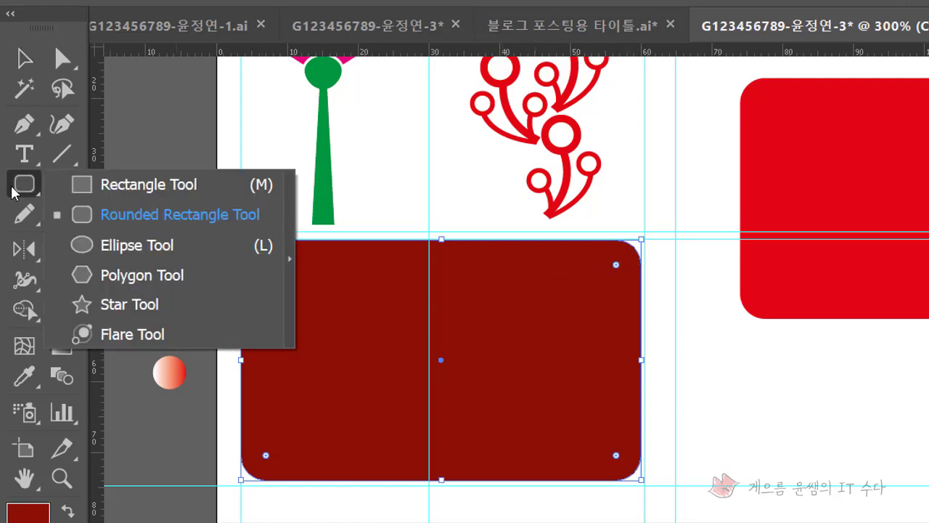
Draw a triangle and fit it across the rectangle's bottom, widened and shortened
{"action": "left_click", "coordinate": [137, 274]}
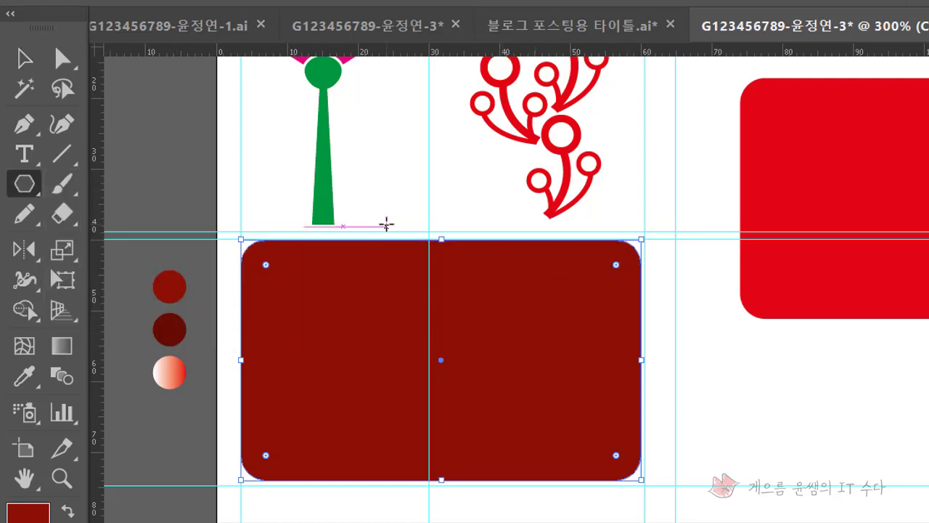
{"action": "left_click_drag", "start_coordinate": [386, 225], "coordinate": [472, 375]}
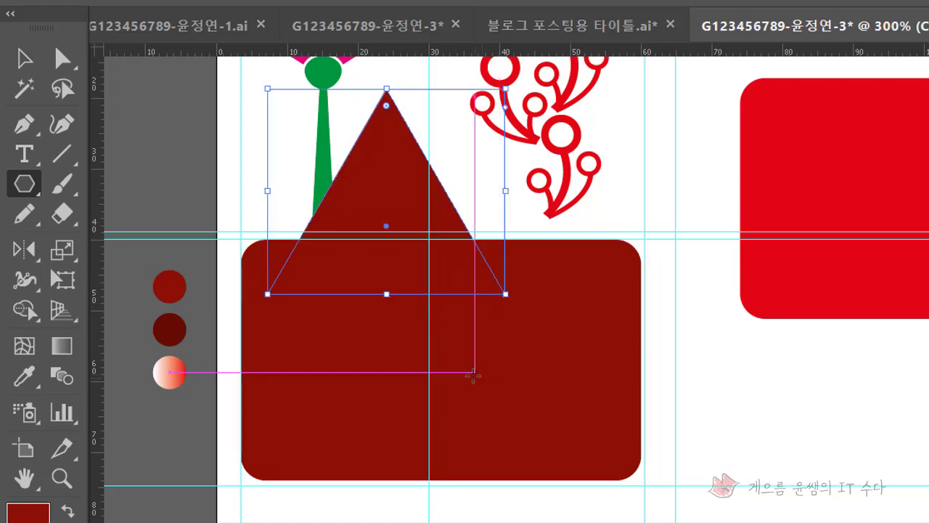
{"action": "left_click", "coordinate": [24, 58]}
{"action": "left_click_drag", "start_coordinate": [418, 215], "coordinate": [399, 400]}
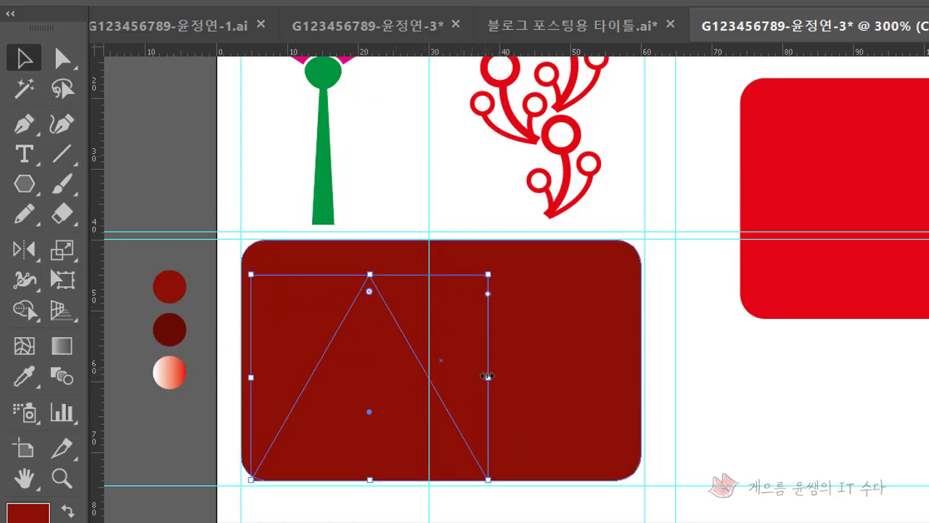
{"action": "left_click_drag", "start_coordinate": [488, 375], "coordinate": [626, 377]}
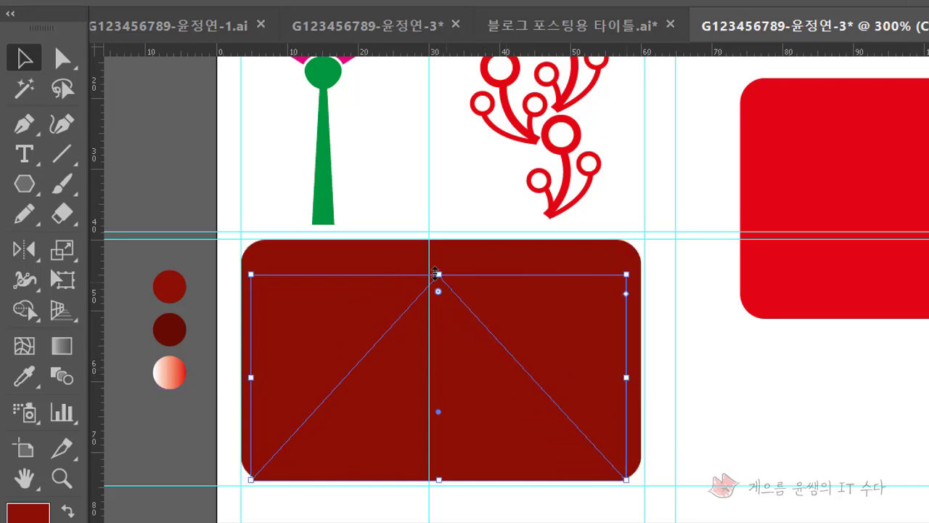
{"action": "left_click_drag", "start_coordinate": [436, 273], "coordinate": [436, 313]}
{"action": "left_click", "coordinate": [460, 301]}
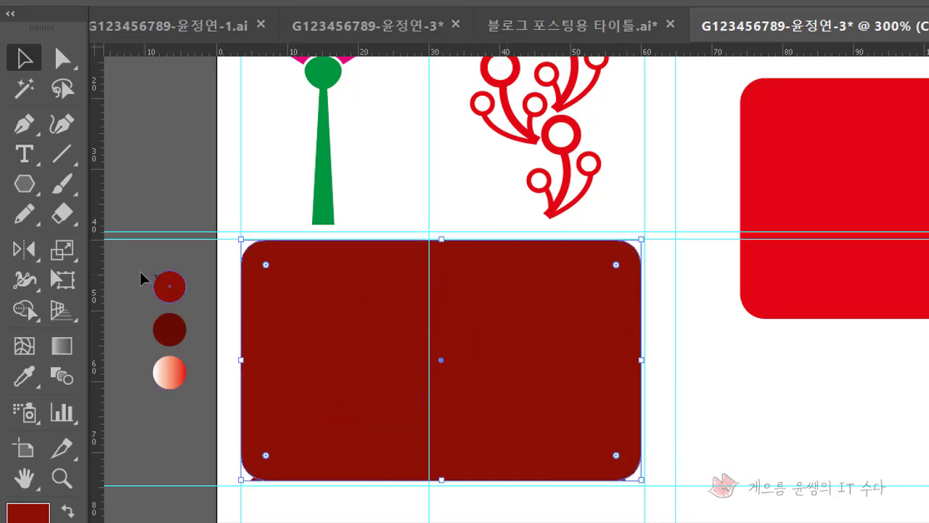
Add a horizontal guide, lower the triangle's apex to the centre, and fill it with the middle circle's darker red
{"action": "left_click", "coordinate": [163, 265]}
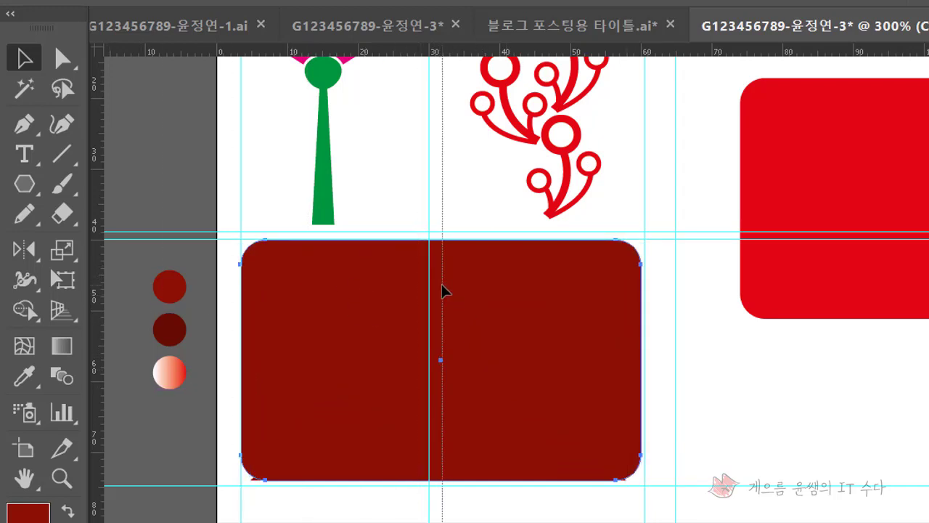
{"action": "left_click", "coordinate": [487, 312]}
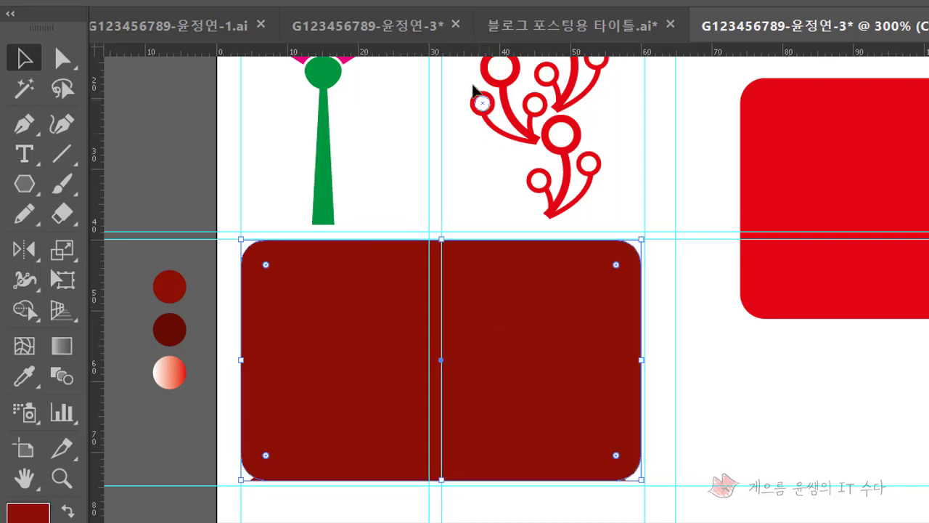
{"action": "left_click_drag", "start_coordinate": [476, 351], "coordinate": [478, 358]}
{"action": "left_click", "coordinate": [478, 359]}
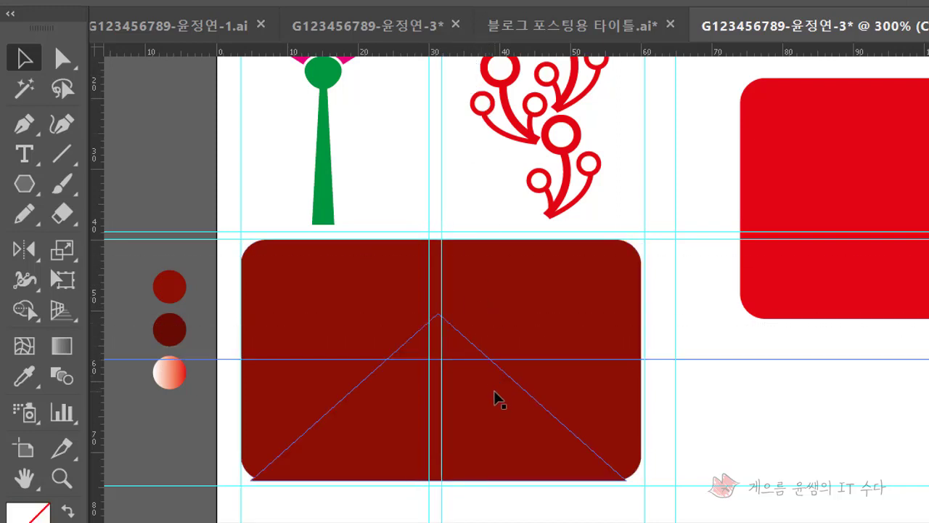
{"action": "left_click", "coordinate": [494, 392]}
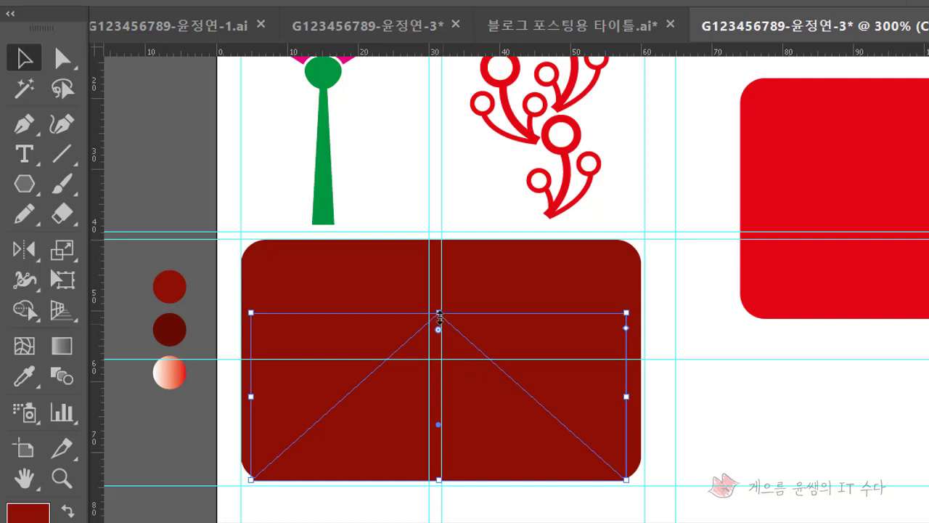
{"action": "left_click_drag", "start_coordinate": [439, 313], "coordinate": [439, 318]}
{"action": "left_click", "coordinate": [710, 429]}
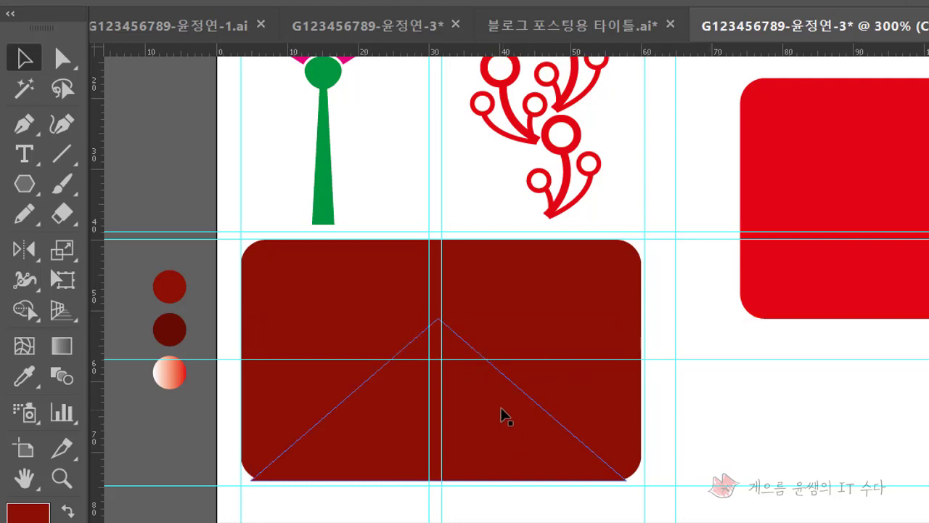
{"action": "left_click", "coordinate": [476, 421]}
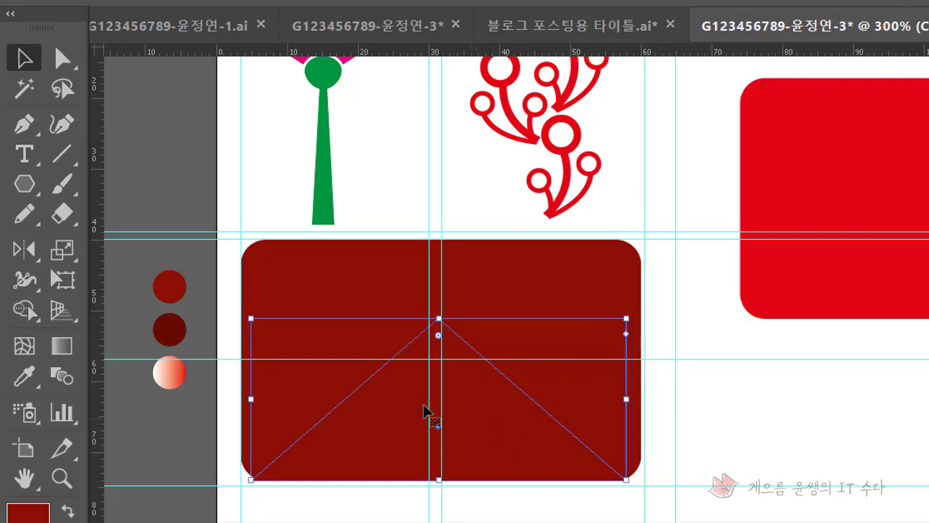
{"action": "left_click", "coordinate": [24, 376]}
{"action": "left_click", "coordinate": [186, 333]}
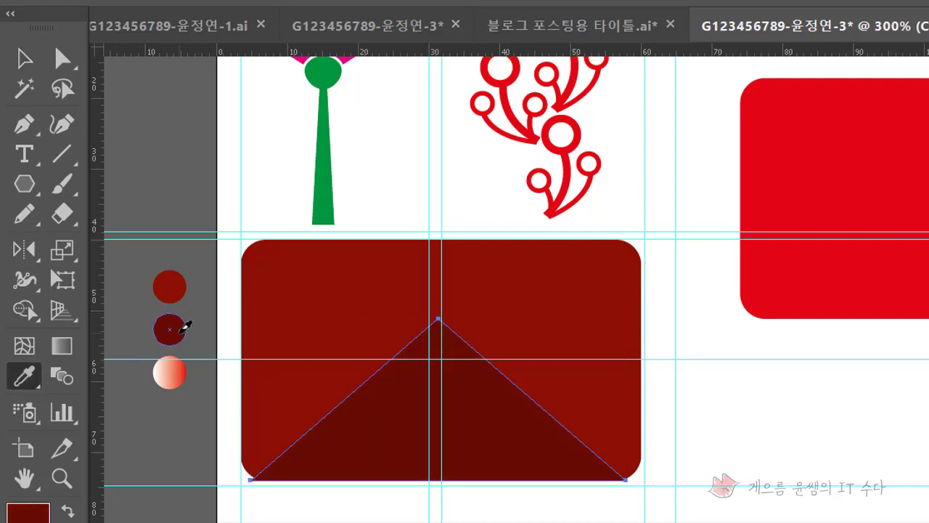
{"action": "left_click", "coordinate": [24, 60]}
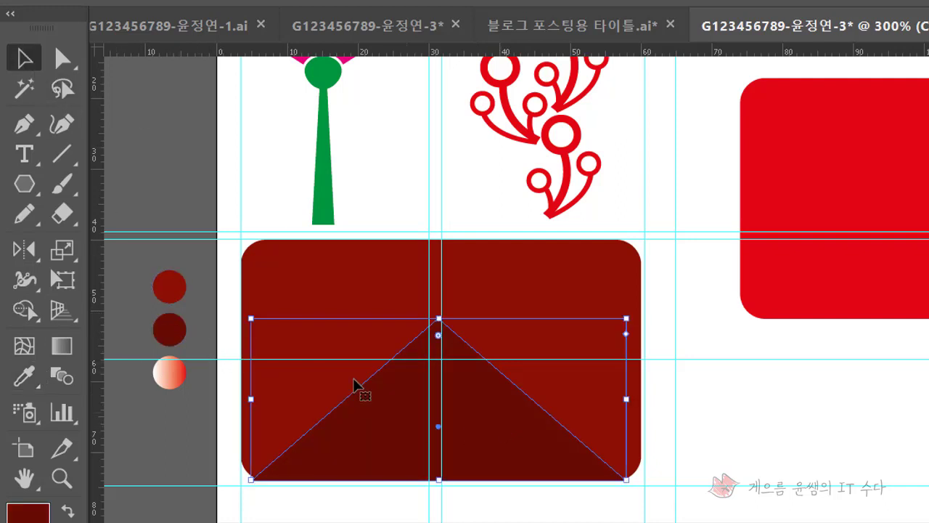
Make a horizontally mirrored copy of the triangle and move it up to the envelope's top edge
{"action": "double_click", "coordinate": [24, 249]}
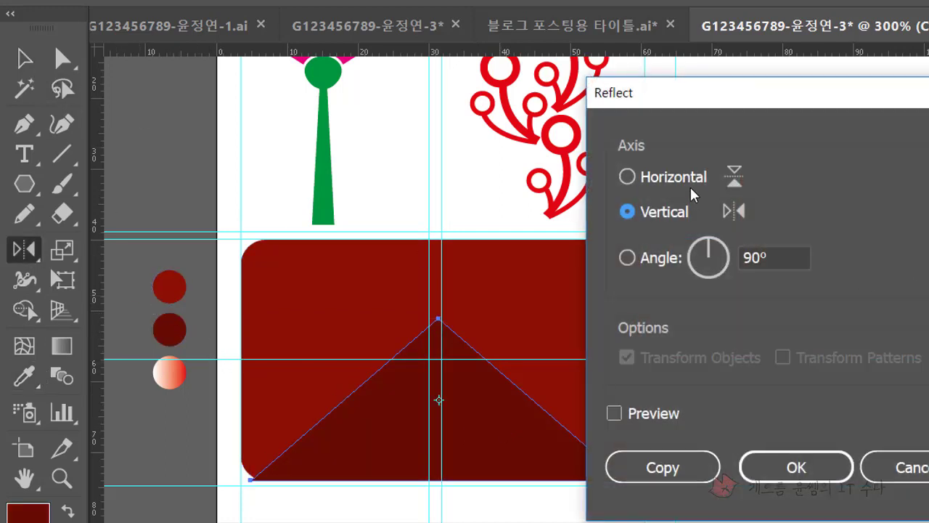
{"action": "left_click", "coordinate": [689, 181]}
{"action": "left_click", "coordinate": [679, 476]}
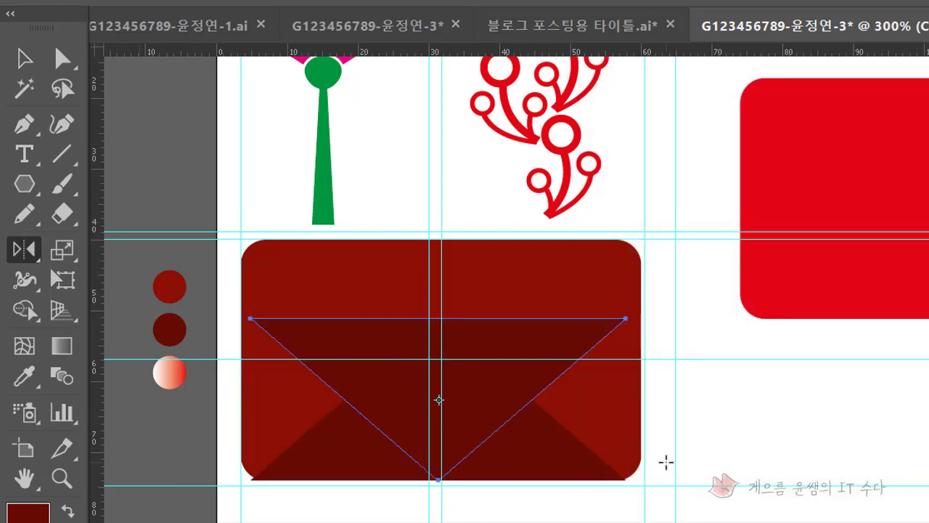
{"action": "left_click", "coordinate": [24, 60]}
{"action": "left_click_drag", "start_coordinate": [468, 340], "coordinate": [479, 260]}
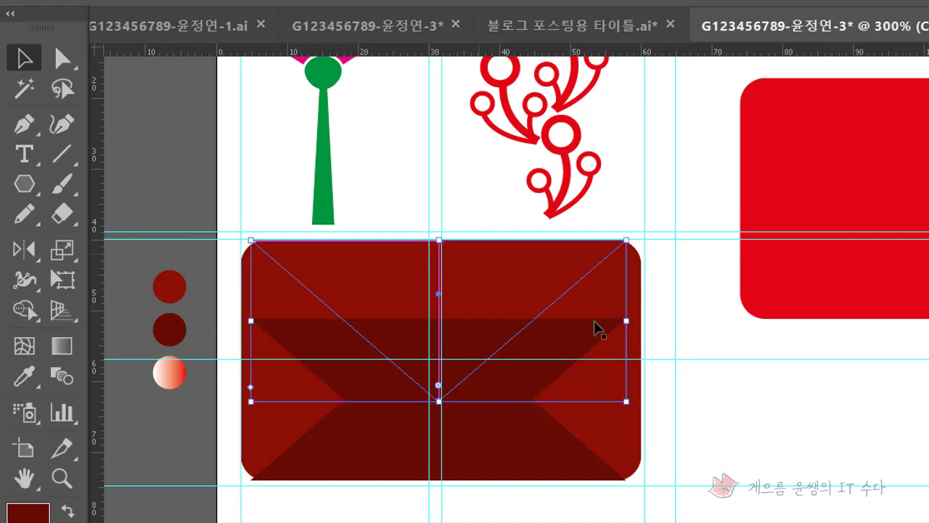
{"action": "left_click", "coordinate": [768, 440]}
{"action": "left_click", "coordinate": [484, 273]}
Fill the top flap with the white-to-red gradient at a 90° angle
{"action": "left_click", "coordinate": [24, 377]}
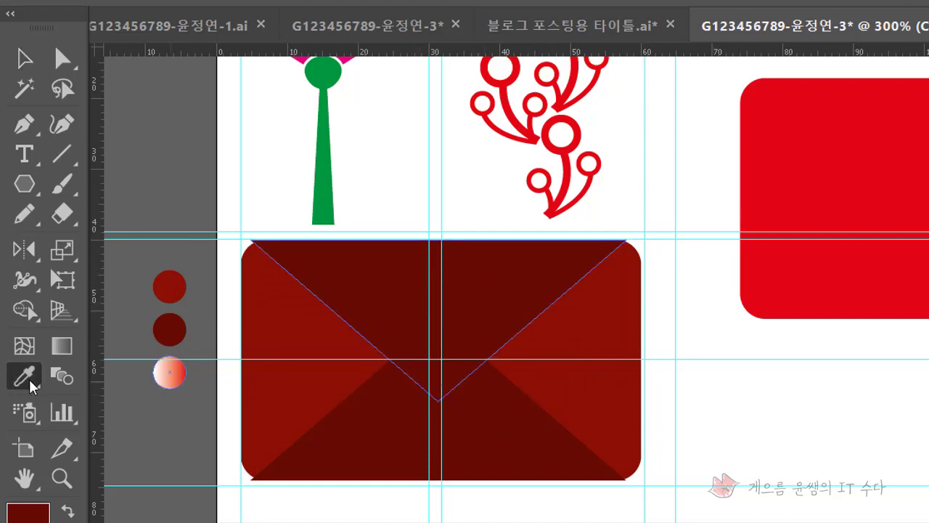
{"action": "left_click", "coordinate": [172, 376]}
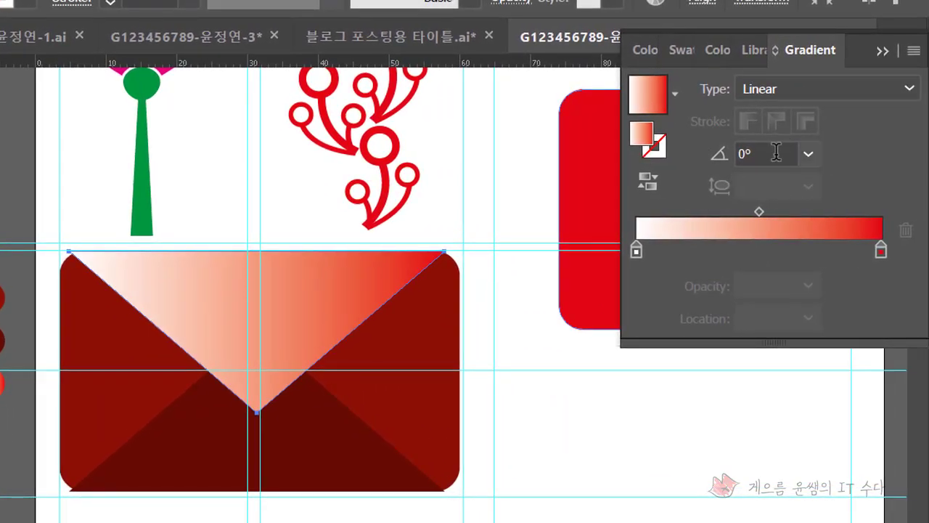
{"action": "left_click", "coordinate": [718, 156]}
{"action": "type", "text": "90"}
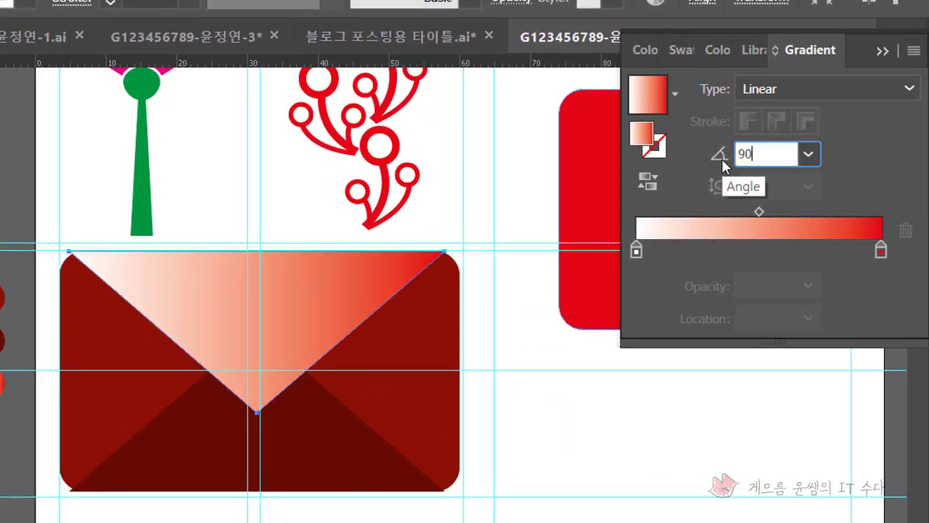
{"action": "key", "text": "Return"}
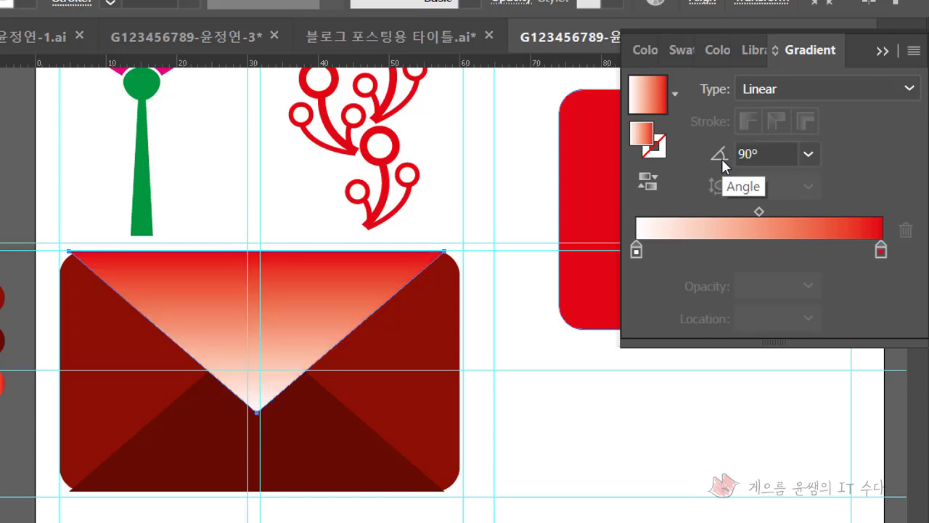
{"action": "left_click", "coordinate": [883, 50]}
{"action": "key", "text": "i"}
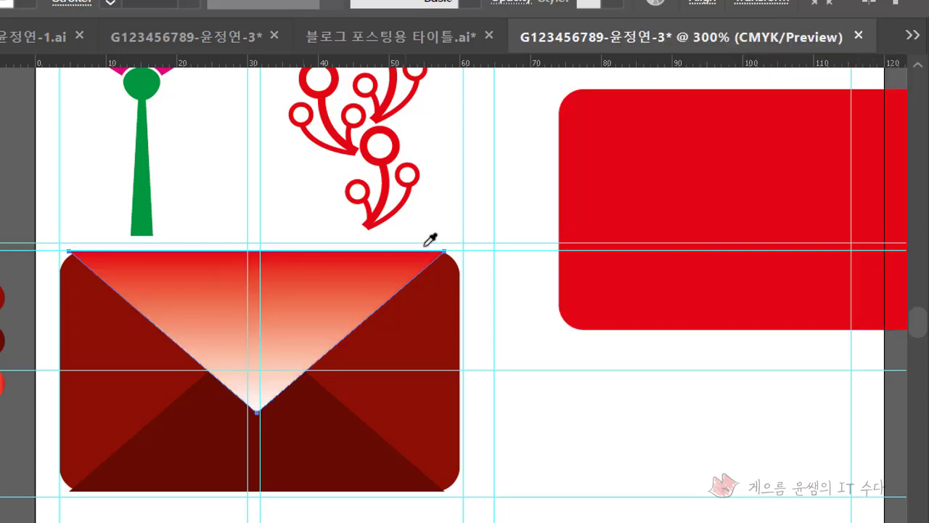
{"action": "key", "text": "v"}
{"action": "left_click", "coordinate": [589, 490]}
Group the carnation's parts and paste a duplicate of it
{"action": "left_click", "coordinate": [138, 167]}
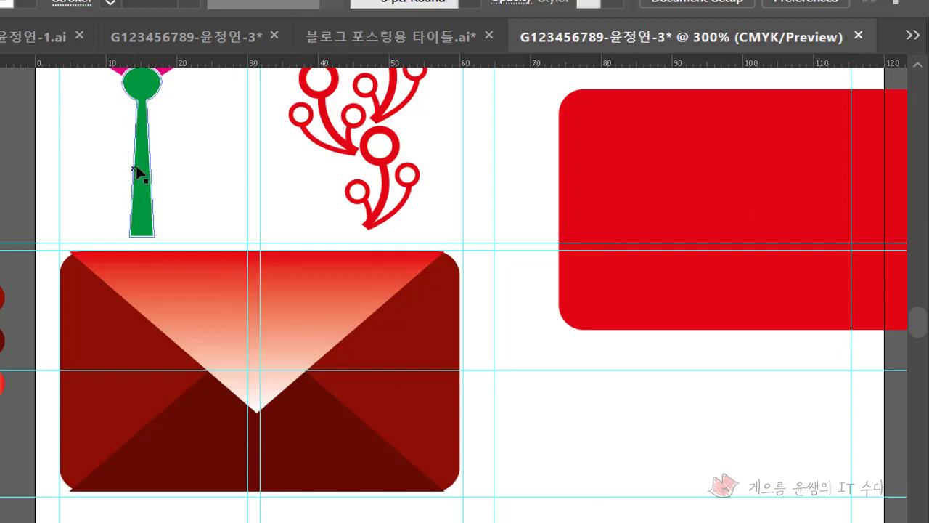
{"action": "scroll", "coordinate": [137, 161], "scroll_direction": "up", "scroll_amount": 2}
{"action": "left_click_drag", "start_coordinate": [79, 97], "coordinate": [212, 190]}
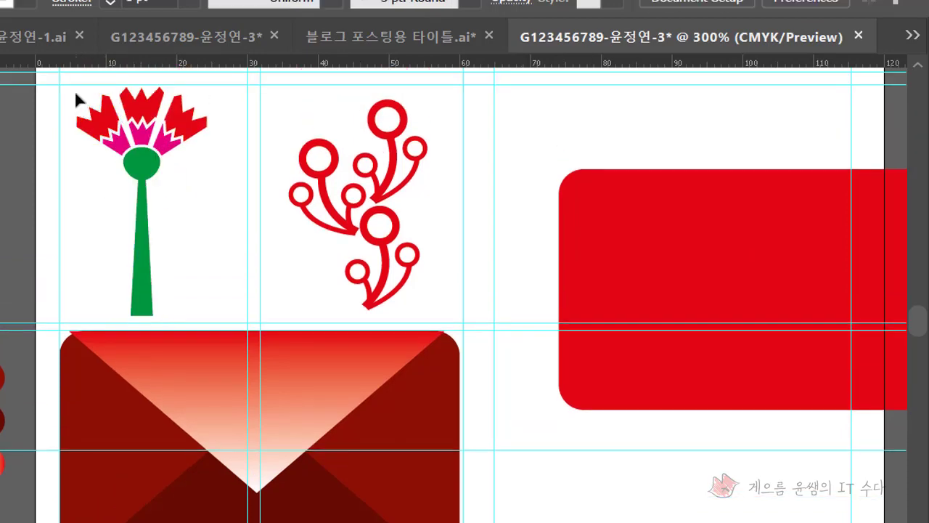
{"action": "right_click", "coordinate": [127, 151]}
{"action": "left_click", "coordinate": [249, 264]}
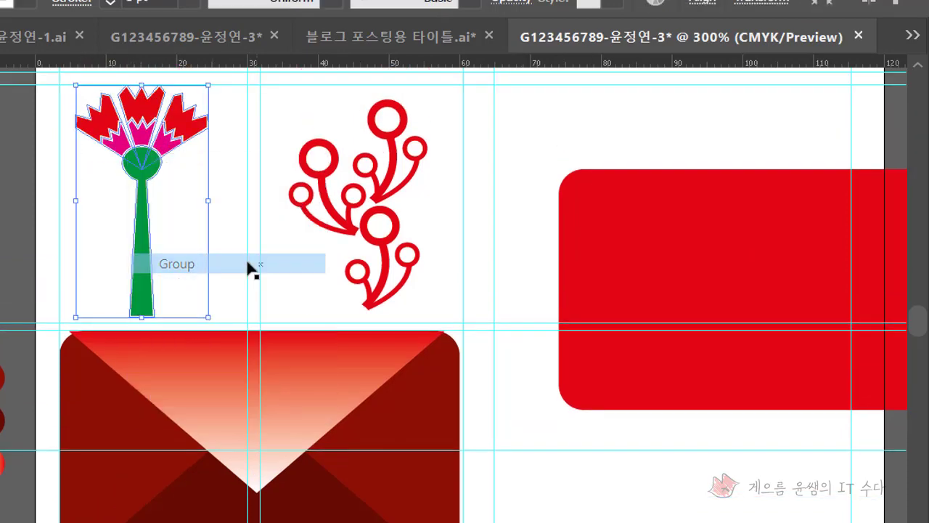
{"action": "key", "text": "ctrl+c"}
{"action": "key", "text": "ctrl+v"}
Tilt the carnation copy diagonally and move it over the envelope's upper left, undoing trial shrinks
{"action": "scroll", "coordinate": [441, 236], "scroll_direction": "down", "scroll_amount": 2}
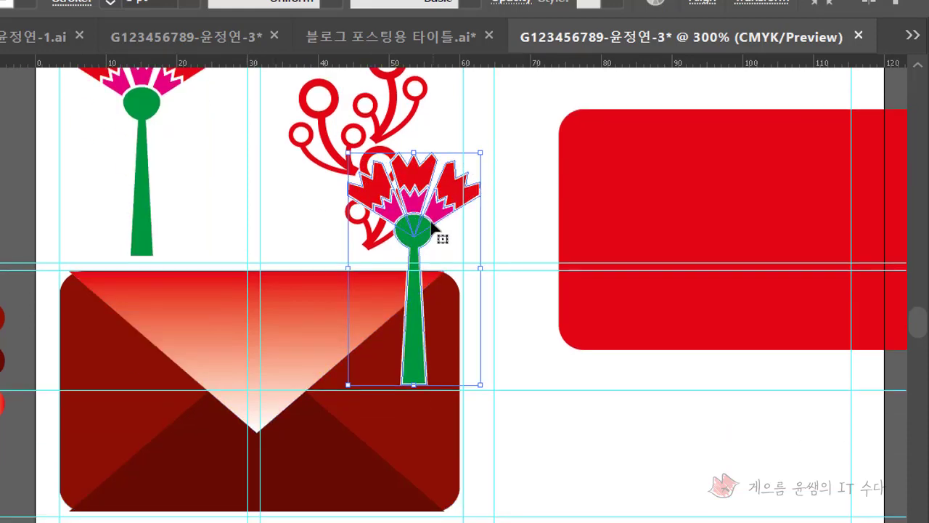
{"action": "left_click_drag", "start_coordinate": [489, 150], "coordinate": [424, 144]}
{"action": "left_click_drag", "start_coordinate": [374, 220], "coordinate": [156, 255]}
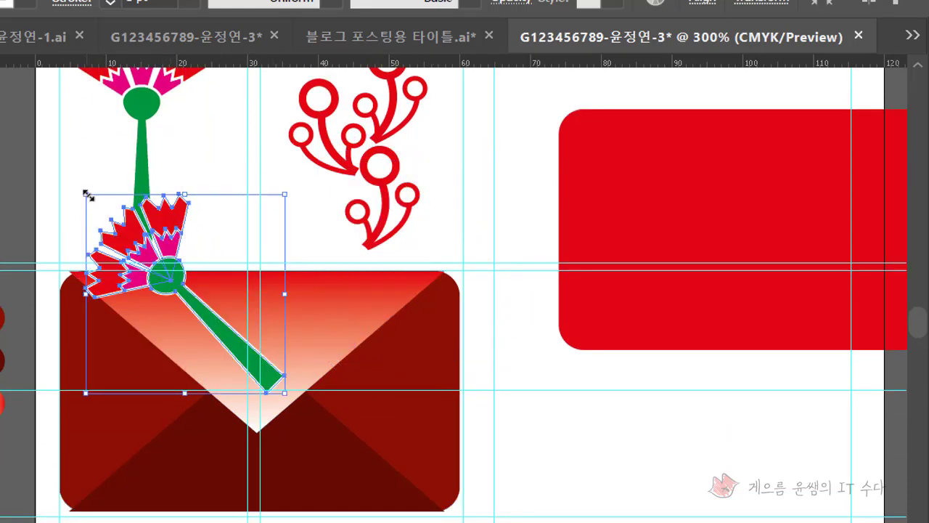
{"action": "mouse_move", "coordinate": [85, 193]}
{"action": "left_mouse_down"}
{"action": "mouse_move", "coordinate": [189, 321]}
{"action": "mouse_move", "coordinate": [210, 317]}
{"action": "left_mouse_up"}
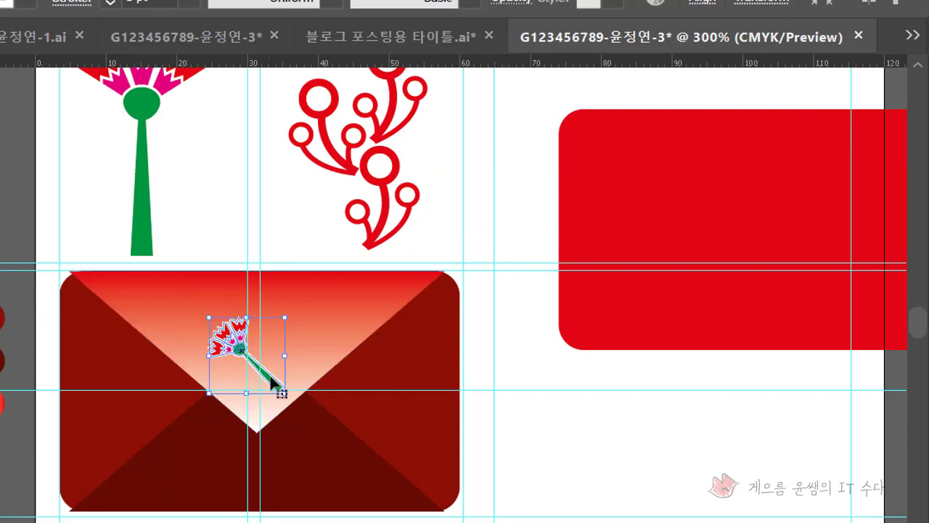
{"action": "left_click", "coordinate": [606, 414]}
{"action": "left_click", "coordinate": [238, 363]}
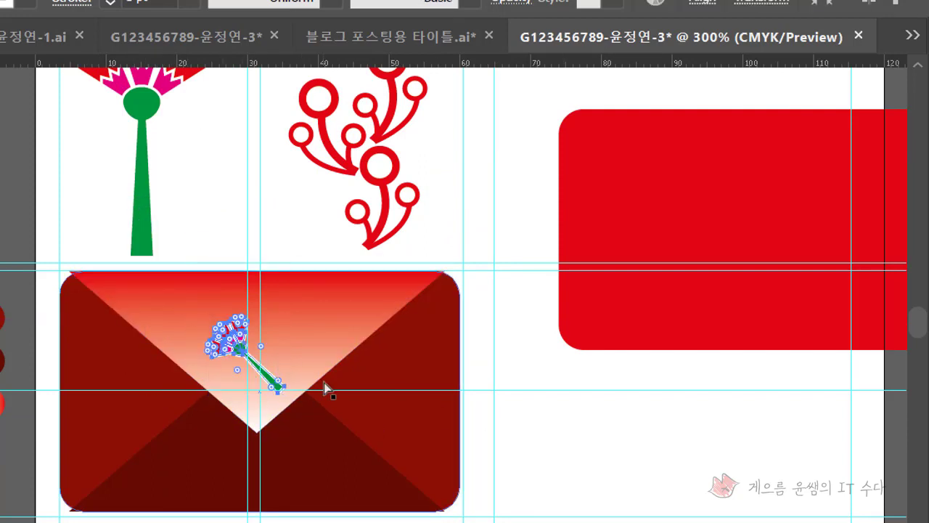
{"action": "key", "text": "ctrl+z"}
{"action": "left_click_drag", "start_coordinate": [87, 196], "coordinate": [192, 301]}
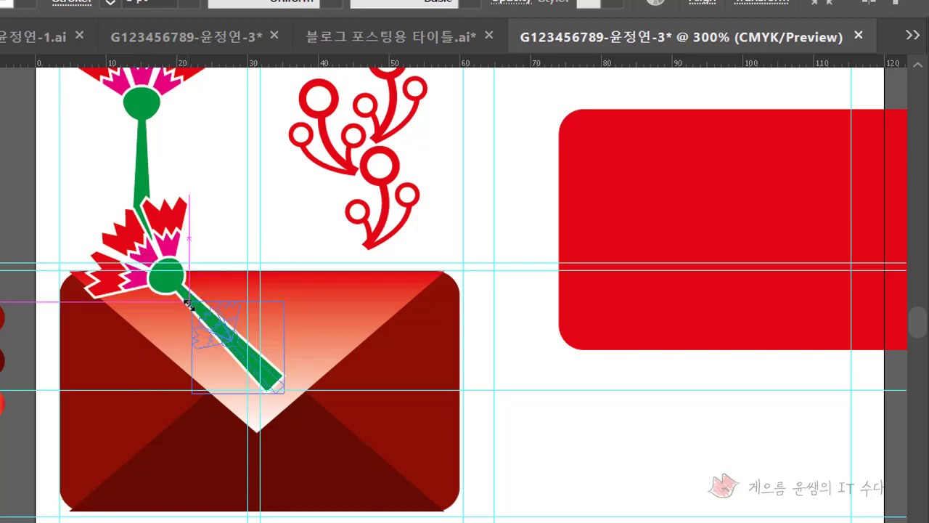
{"action": "left_click", "coordinate": [499, 454]}
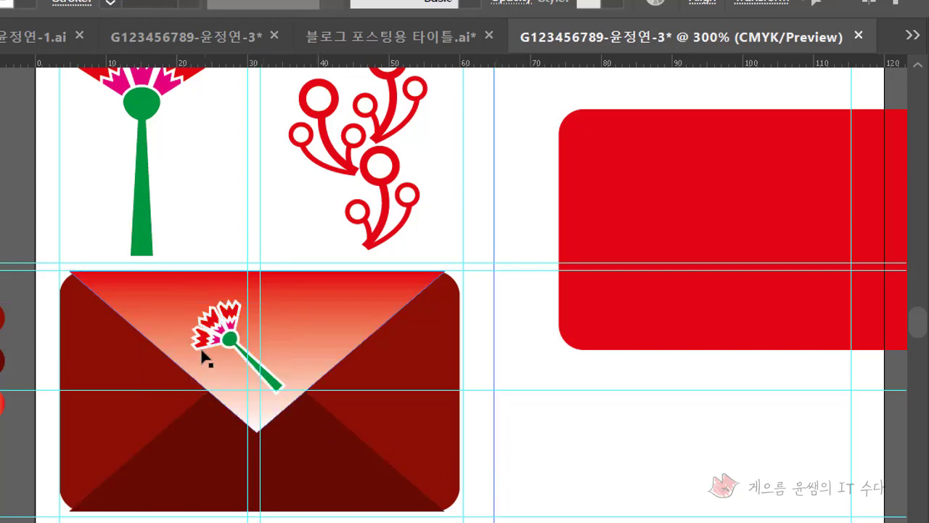
{"action": "key", "text": "ctrl+z"}
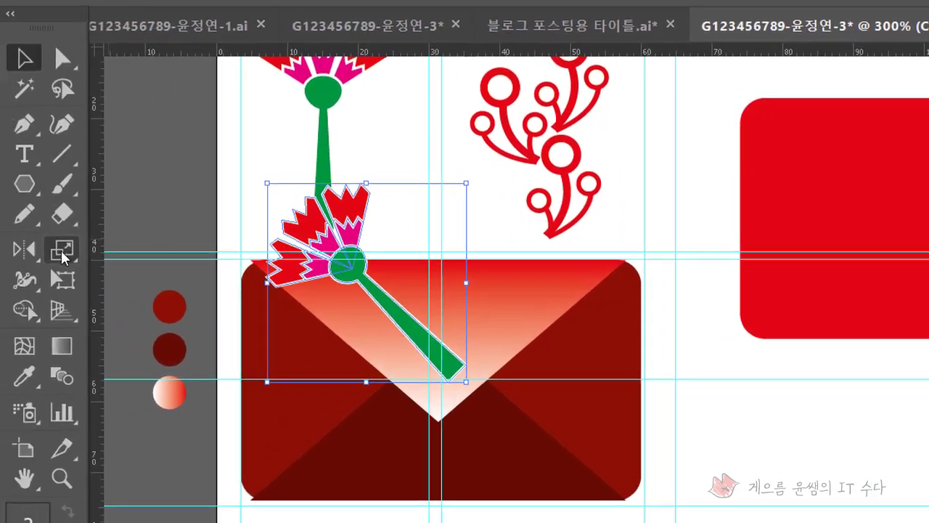
Scale the carnation copy uniformly to 50% with Scale Strokes & Effects on
{"action": "double_click", "coordinate": [62, 249]}
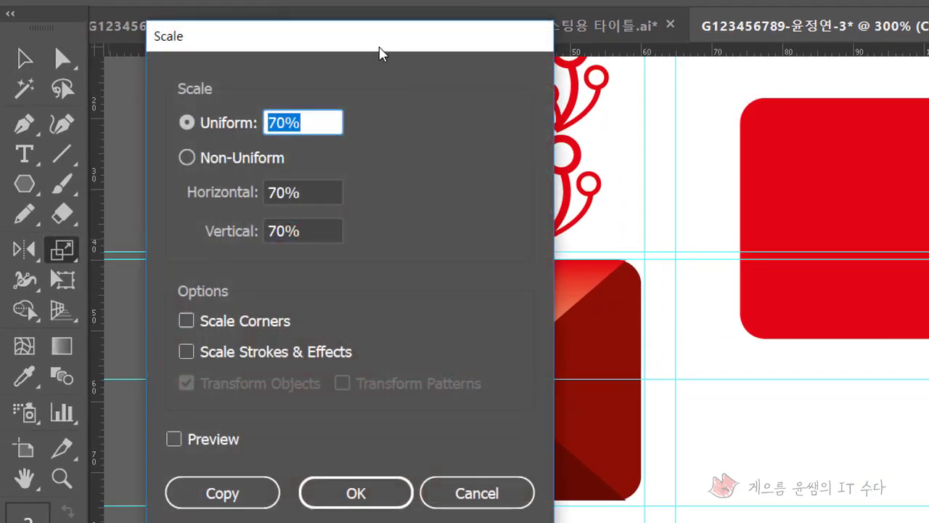
{"action": "left_click_drag", "start_coordinate": [382, 52], "coordinate": [860, 70]}
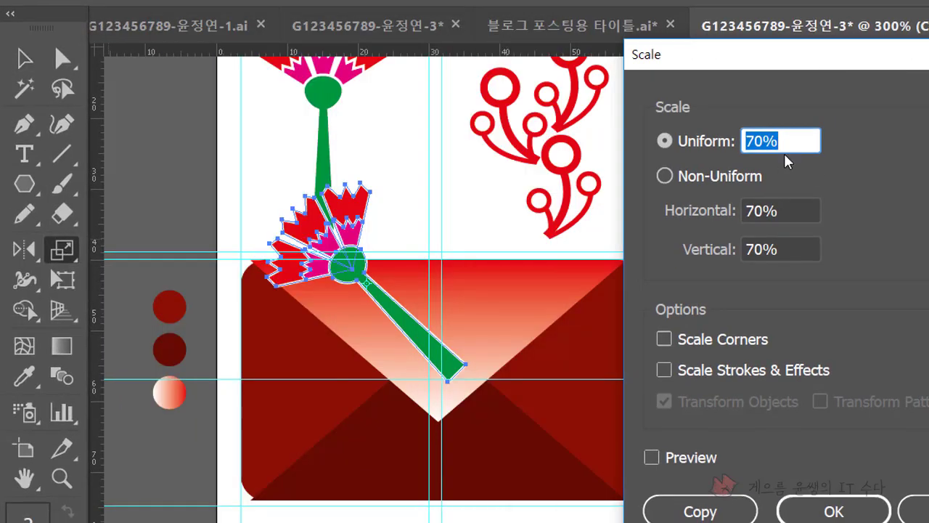
{"action": "type", "text": "50"}
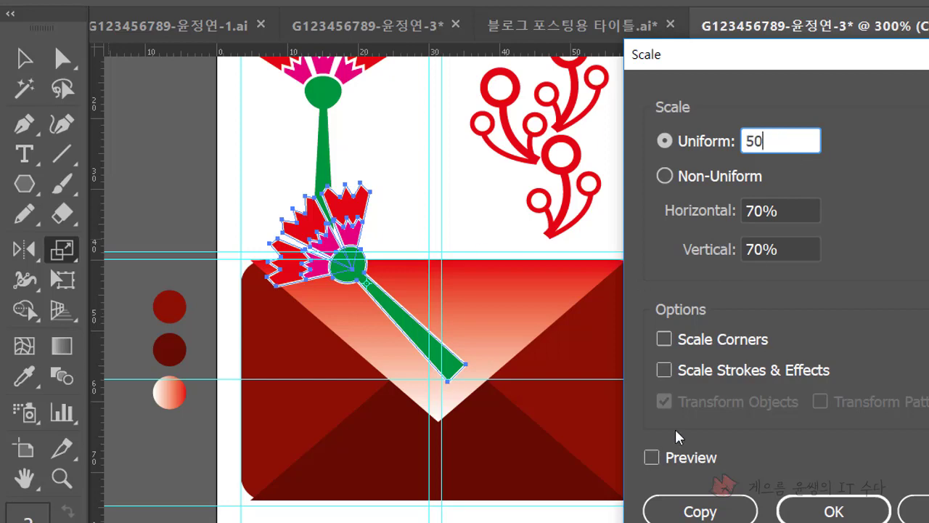
{"action": "left_click", "coordinate": [667, 459]}
{"action": "left_click", "coordinate": [667, 460]}
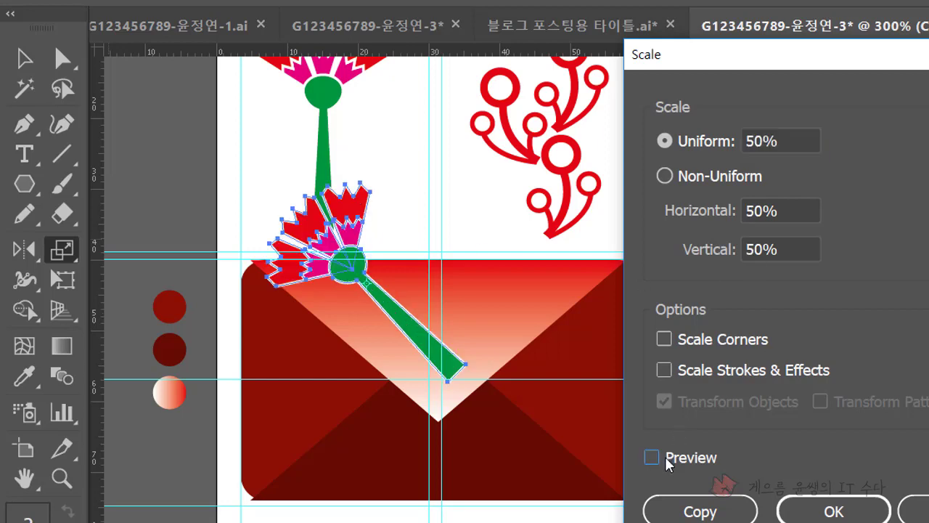
{"action": "left_click", "coordinate": [666, 460]}
{"action": "left_click", "coordinate": [667, 460]}
{"action": "left_click", "coordinate": [667, 372]}
{"action": "left_click", "coordinate": [653, 459]}
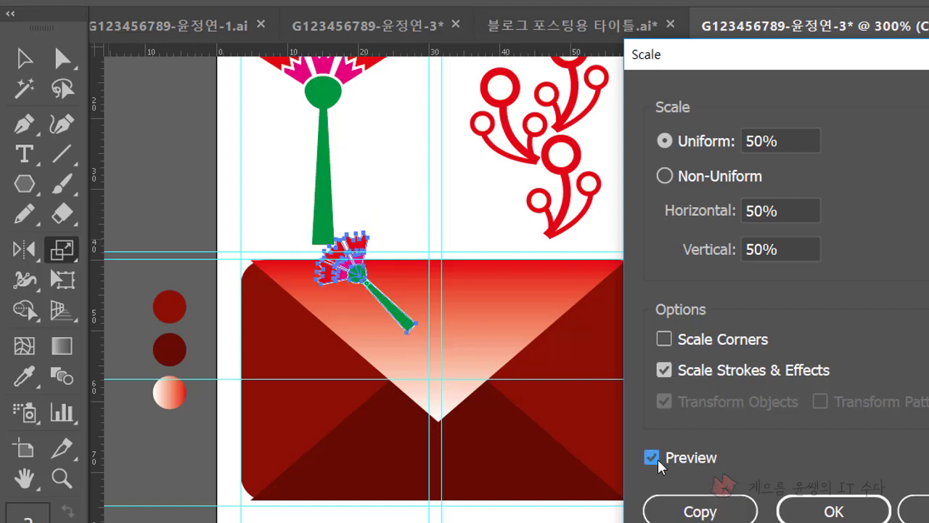
{"action": "left_click", "coordinate": [834, 511]}
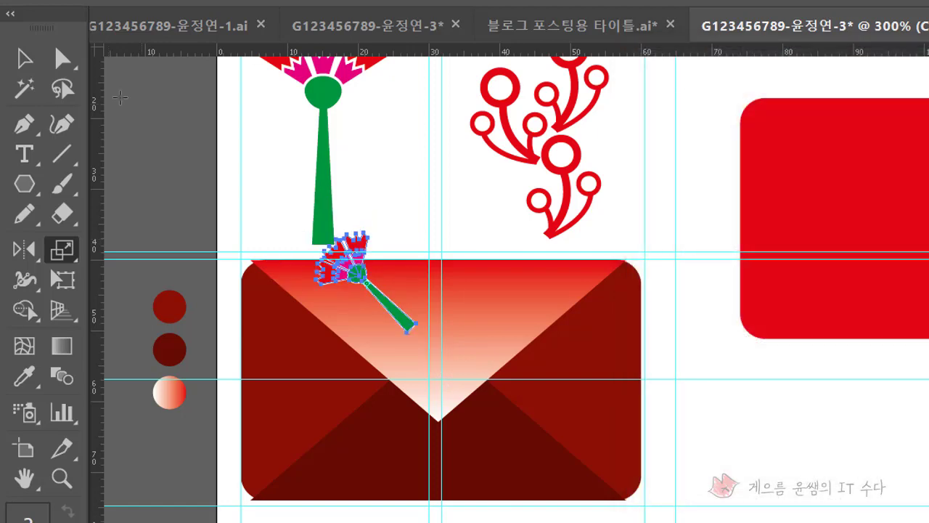
Move the carnation onto the flap, scale it to 70%, and nudge it just above the point
{"action": "left_click", "coordinate": [25, 59]}
{"action": "left_click", "coordinate": [740, 461]}
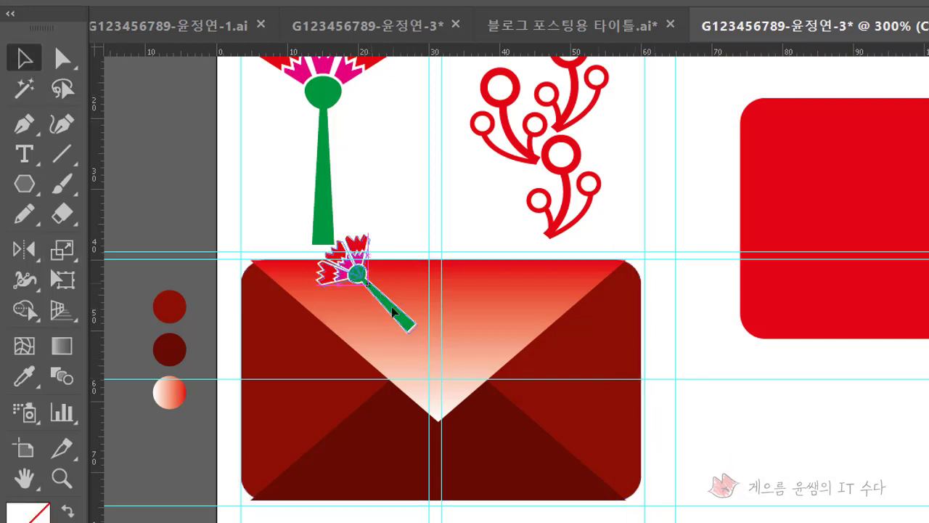
{"action": "left_click_drag", "start_coordinate": [374, 290], "coordinate": [419, 350]}
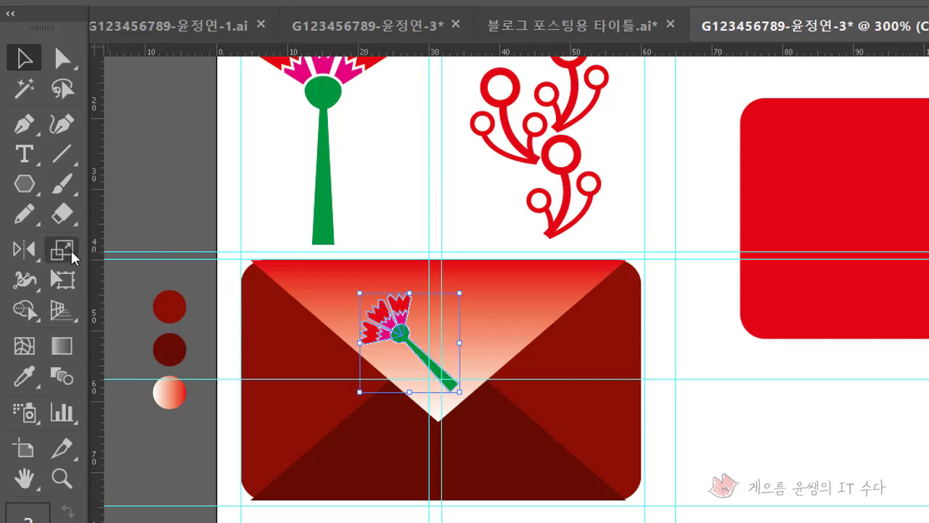
{"action": "double_click", "coordinate": [62, 251]}
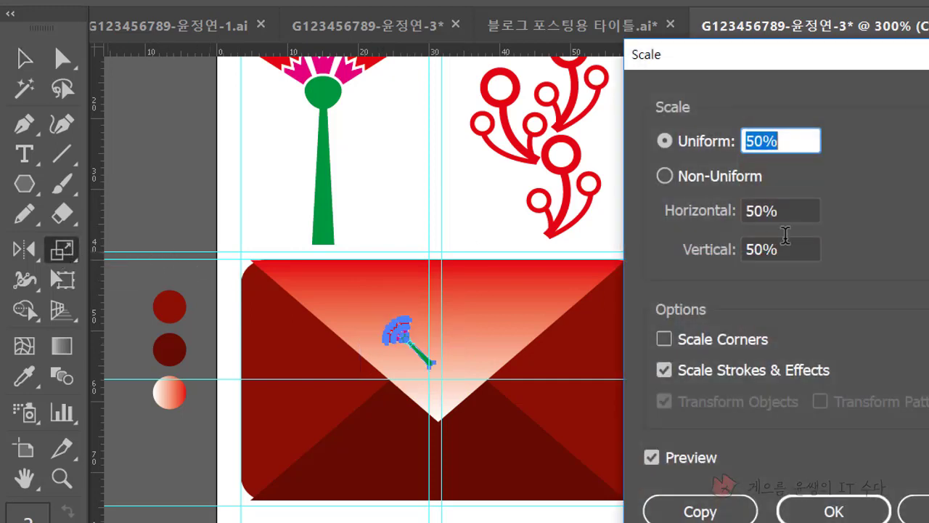
{"action": "type", "text": "70"}
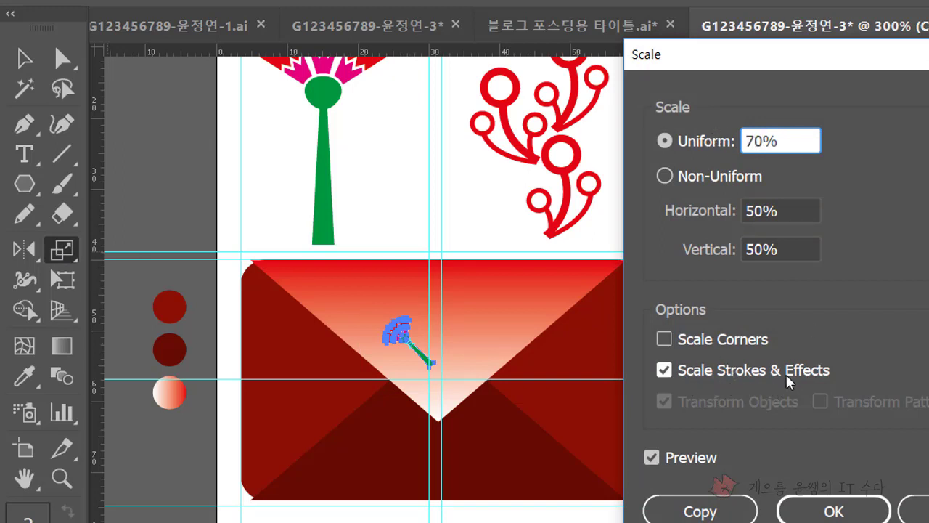
{"action": "left_click", "coordinate": [844, 517]}
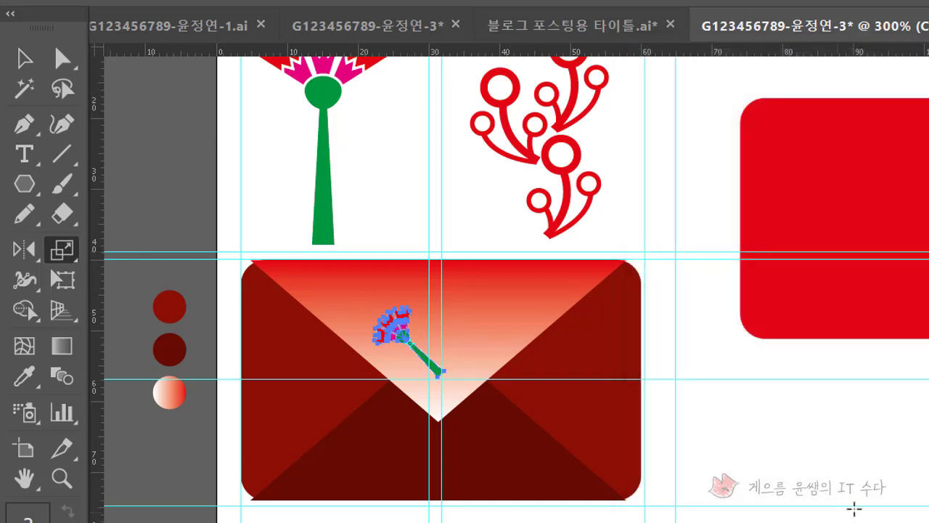
{"action": "left_click", "coordinate": [24, 58]}
{"action": "left_click", "coordinate": [643, 405]}
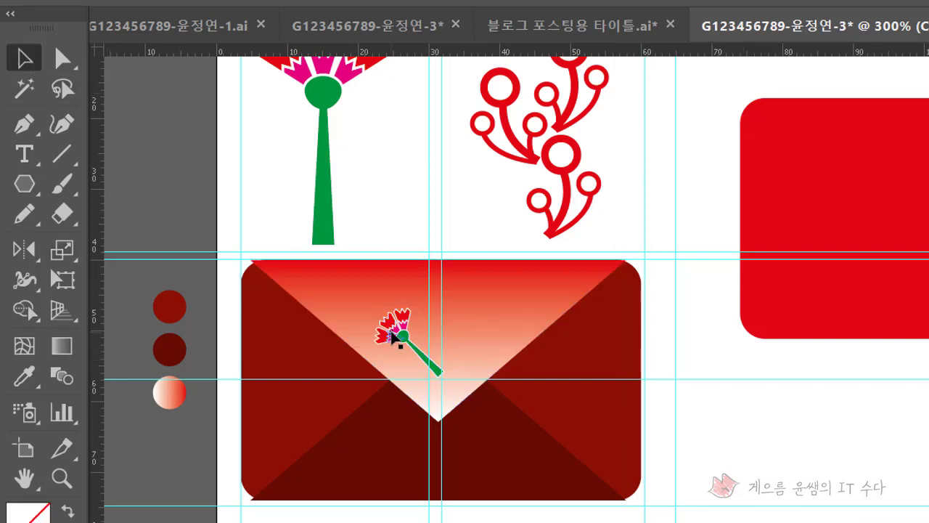
{"action": "left_click_drag", "start_coordinate": [397, 336], "coordinate": [411, 347]}
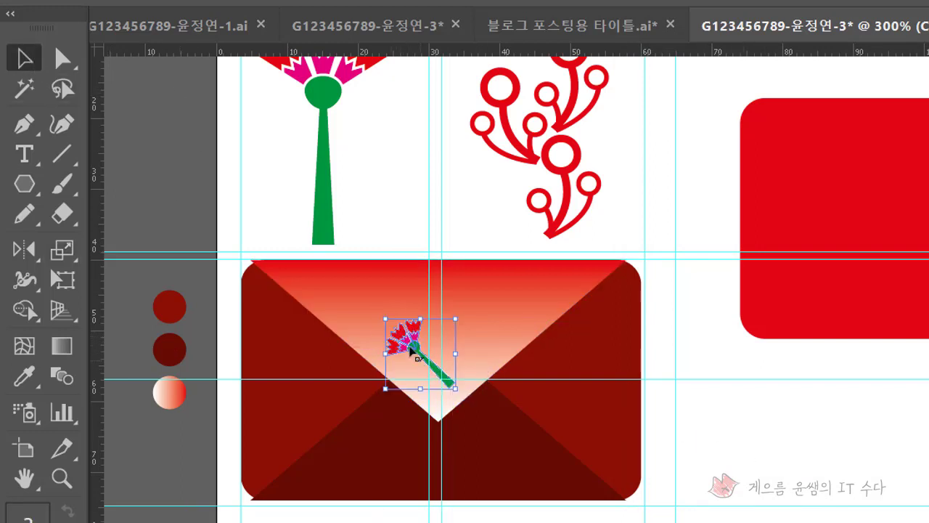
{"action": "left_click_drag", "start_coordinate": [390, 320], "coordinate": [396, 332]}
{"action": "left_click", "coordinate": [833, 494]}
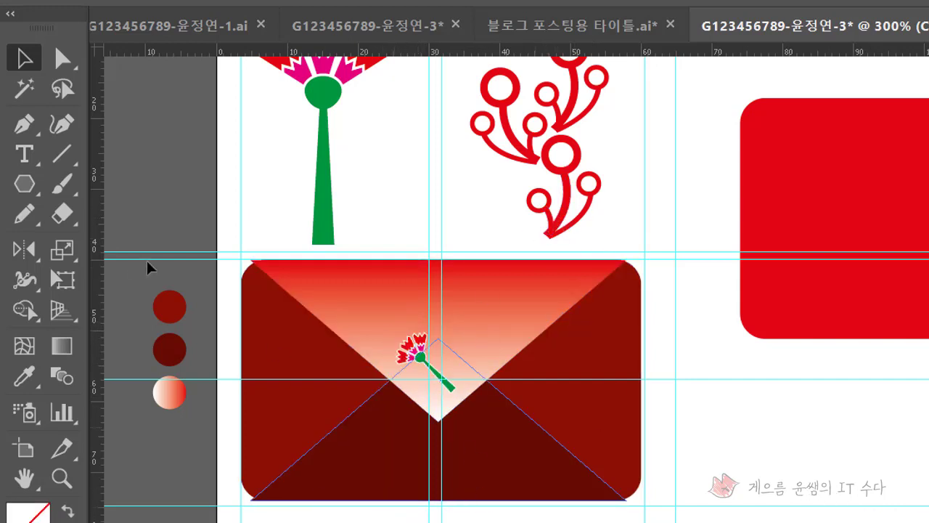
Add the text 'INVITE' at the lower right of the artboard
{"action": "left_click", "coordinate": [24, 154]}
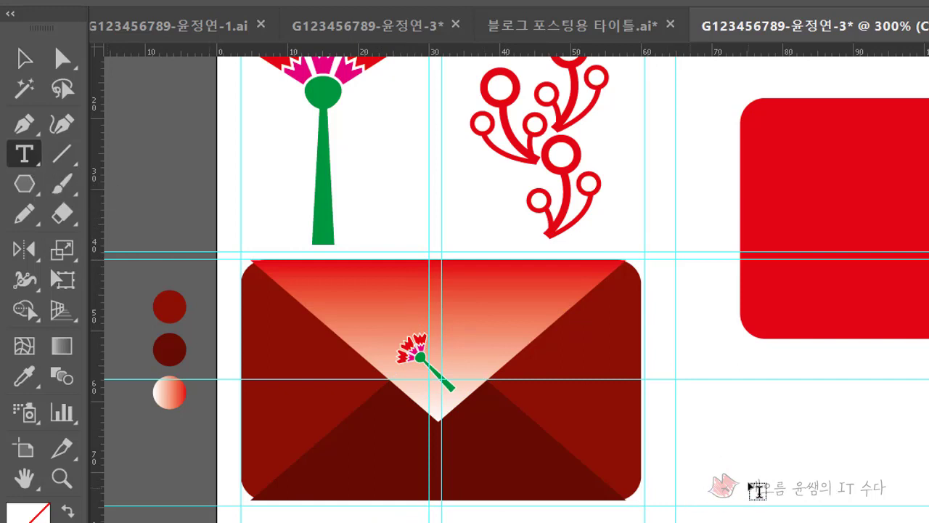
{"action": "left_click", "coordinate": [749, 481]}
{"action": "type", "text": "ㅑㅜ"}
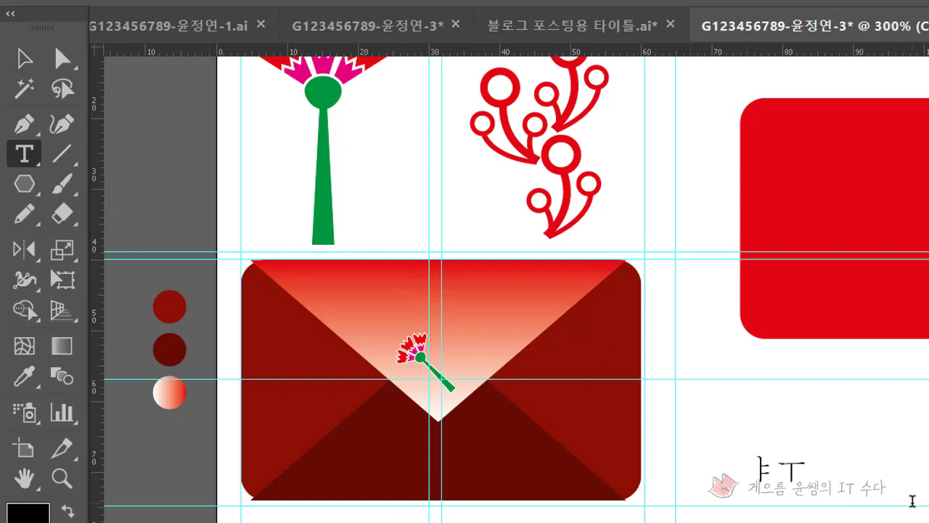
{"action": "key", "text": "BackSpace"}
{"action": "type", "text": "I"}
{"action": "type", "text": "NVITE"}
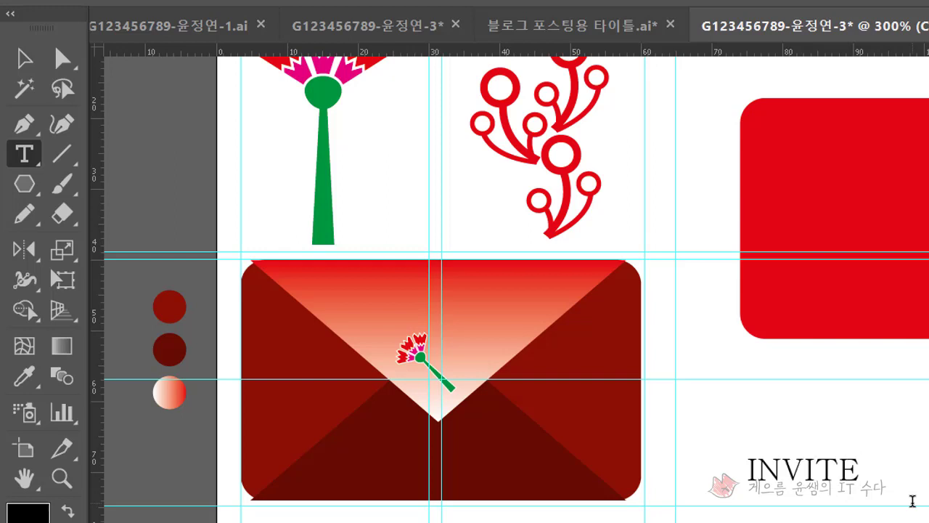
{"action": "key", "text": "ctrl+a"}
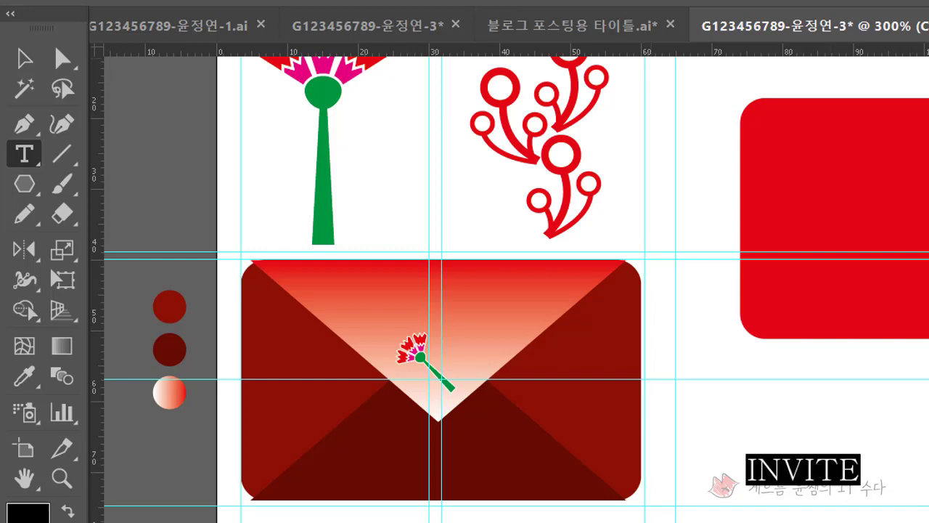
Set the INVITE text's font to Arial
{"action": "left_click", "coordinate": [762, 1]}
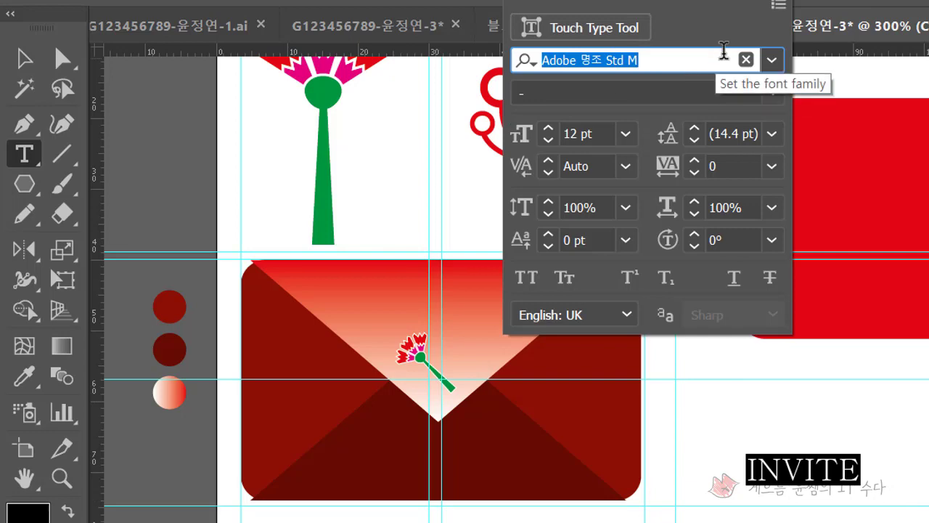
{"action": "left_click", "coordinate": [773, 59]}
{"action": "scroll", "coordinate": [676, 290], "scroll_direction": "down", "scroll_amount": 2}
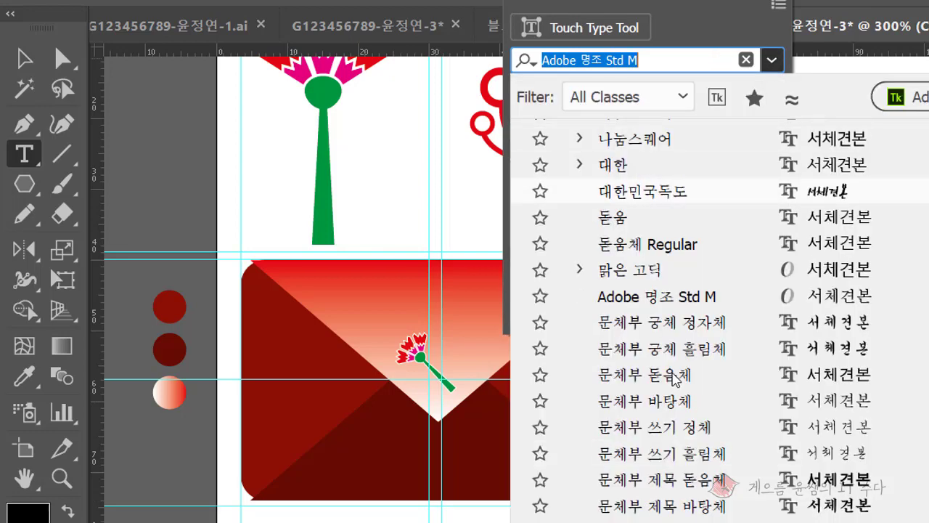
{"action": "scroll", "coordinate": [675, 381], "scroll_direction": "down", "scroll_amount": 10}
{"action": "scroll", "coordinate": [675, 381], "scroll_direction": "down", "scroll_amount": 10}
{"action": "scroll", "coordinate": [676, 384], "scroll_direction": "down", "scroll_amount": 10}
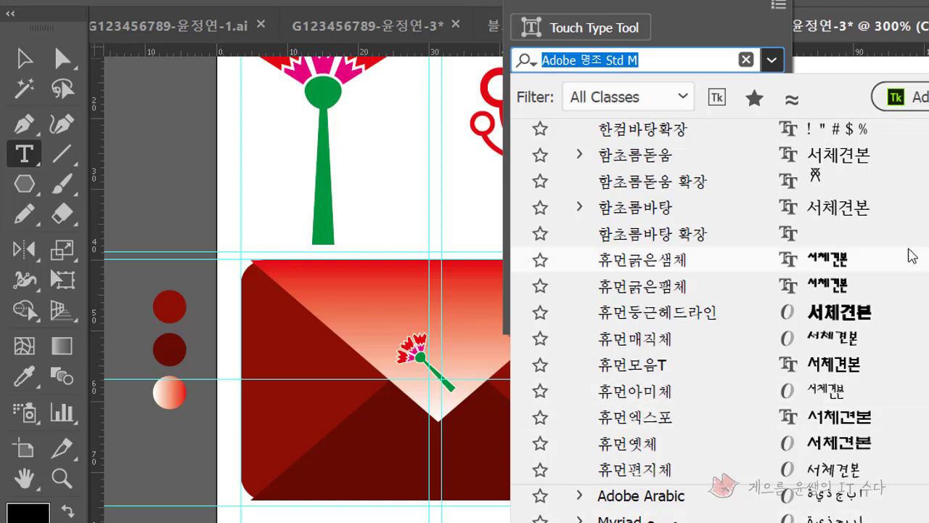
{"action": "left_click", "coordinate": [673, 60]}
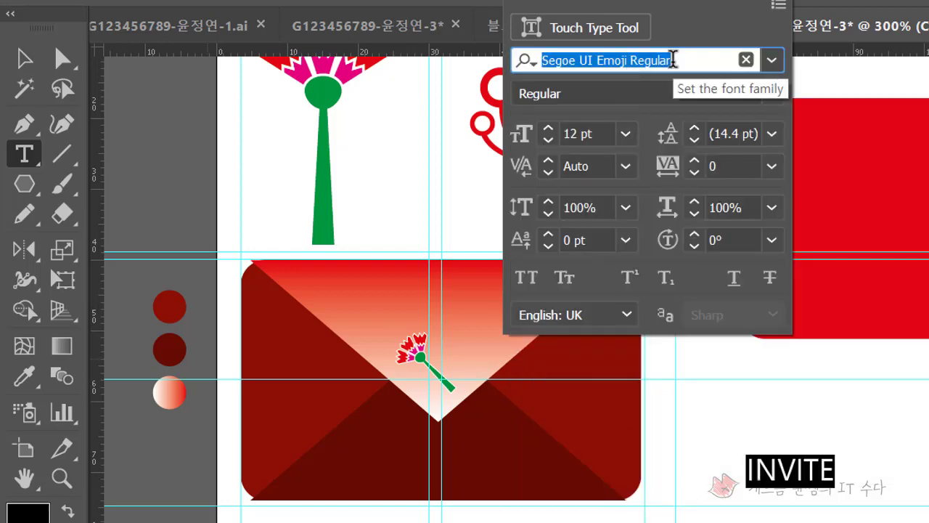
{"action": "type", "text": "a"}
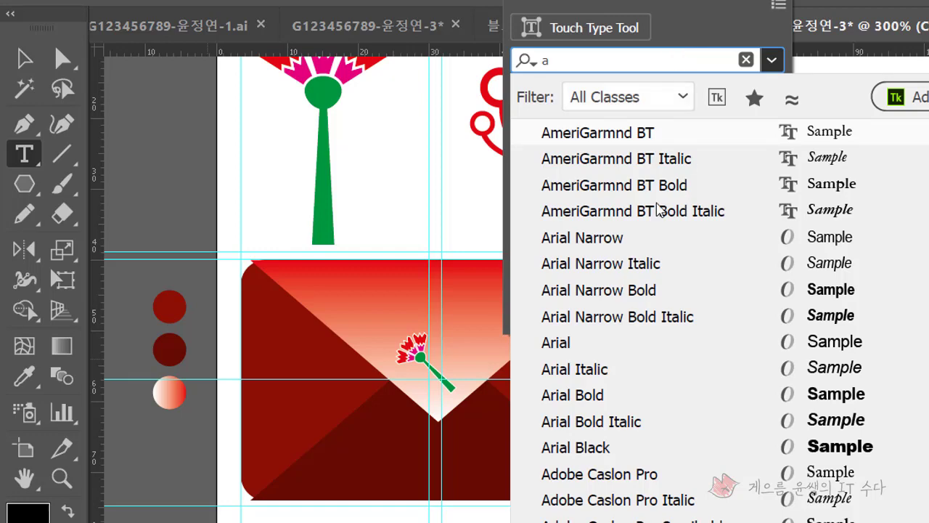
{"action": "left_click", "coordinate": [561, 342]}
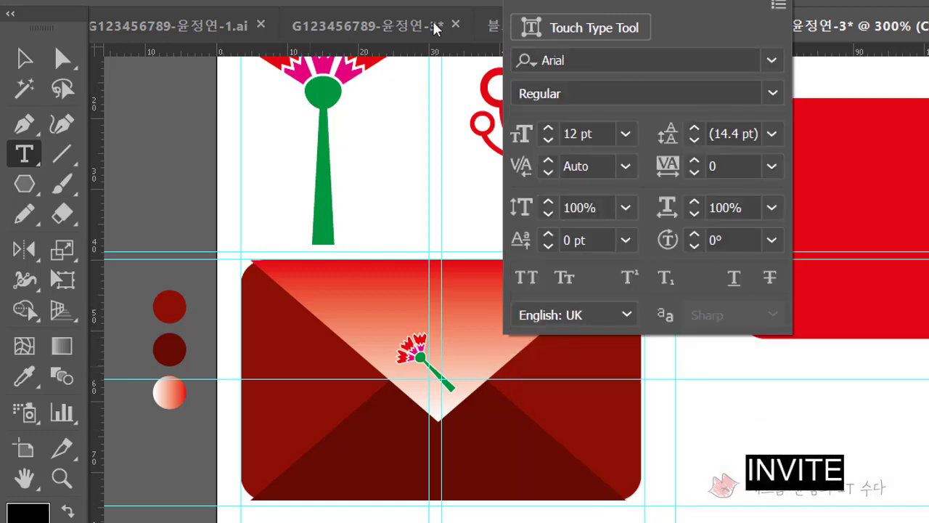
{"action": "key", "text": "Escape"}
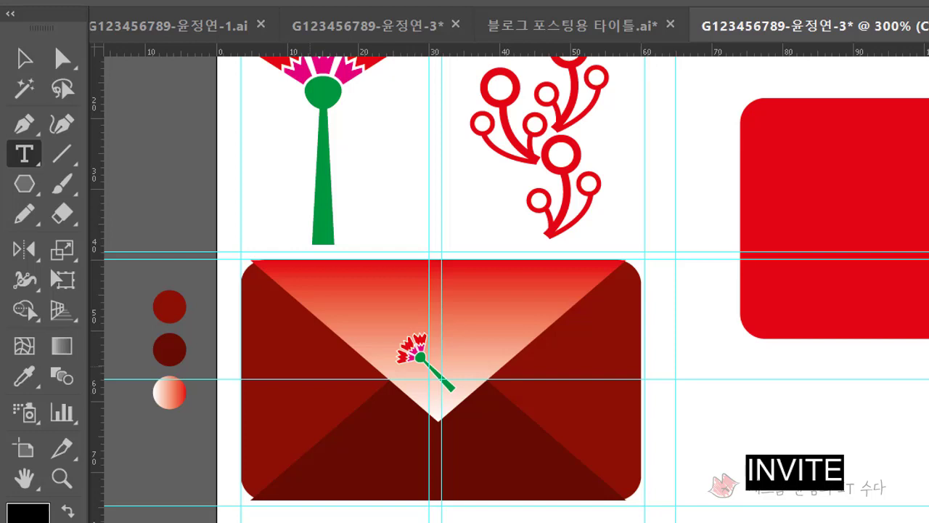
Make INVITE white, center it near the envelope's bottom, and hide the guides
{"action": "left_click", "coordinate": [26, 6]}
{"action": "left_click", "coordinate": [37, 28]}
{"action": "key", "text": "Escape"}
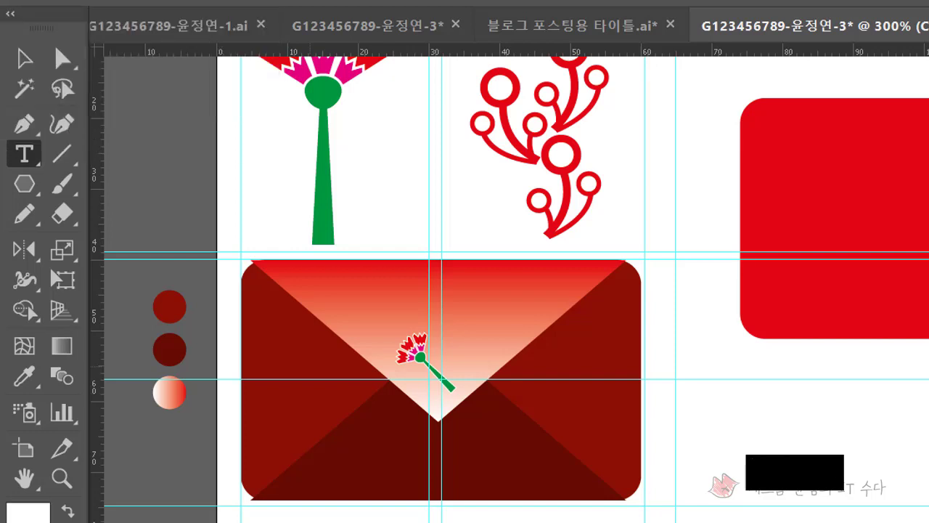
{"action": "key", "text": "Escape"}
{"action": "left_click_drag", "start_coordinate": [808, 472], "coordinate": [460, 481]}
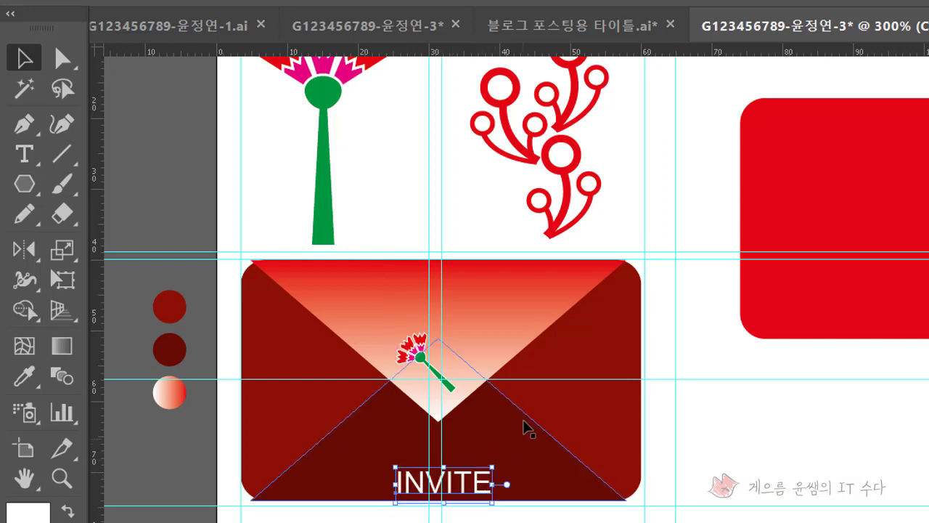
{"action": "key", "text": "Up"}
{"action": "key", "text": "Up"}
{"action": "key", "text": "Up"}
{"action": "key", "text": "Up"}
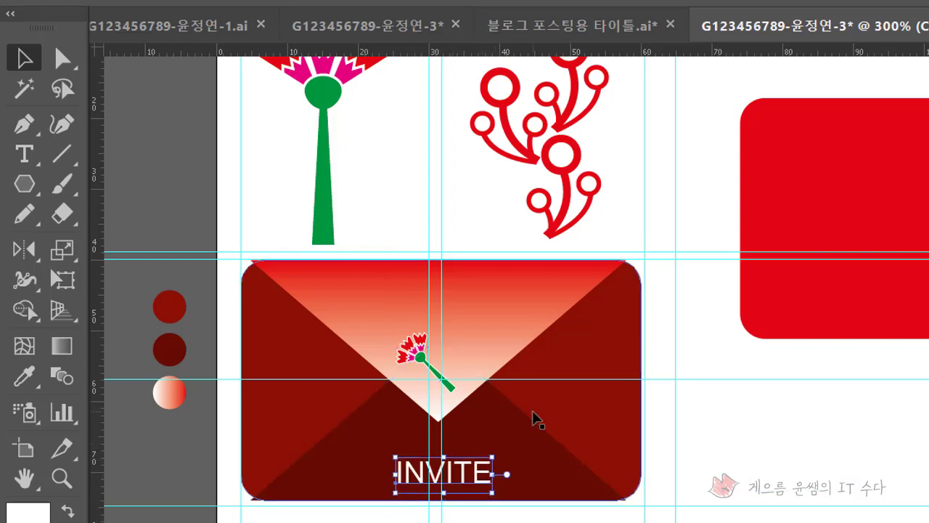
{"action": "left_click", "coordinate": [869, 438]}
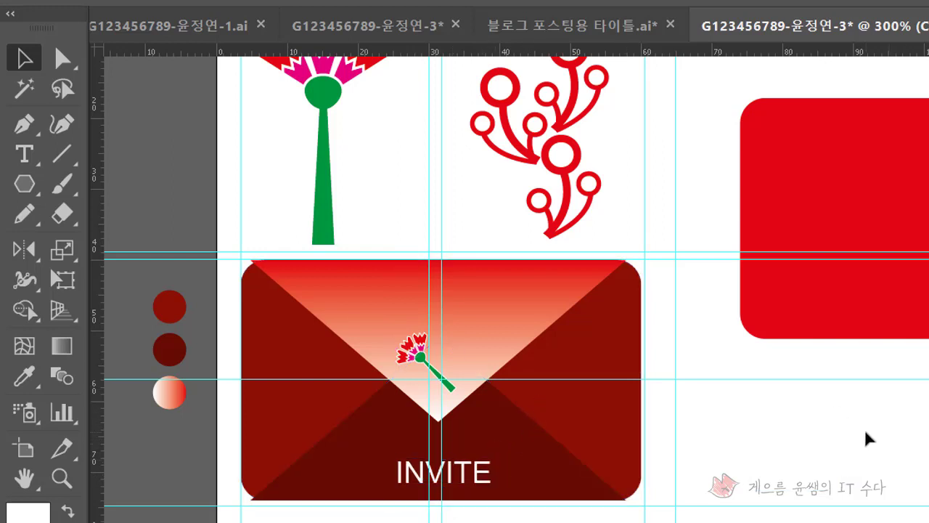
{"action": "key", "text": "ctrl+semicolon"}
Draw a white-outlined rounded rectangle inset just inside the envelope's edges
{"action": "left_click", "coordinate": [24, 186]}
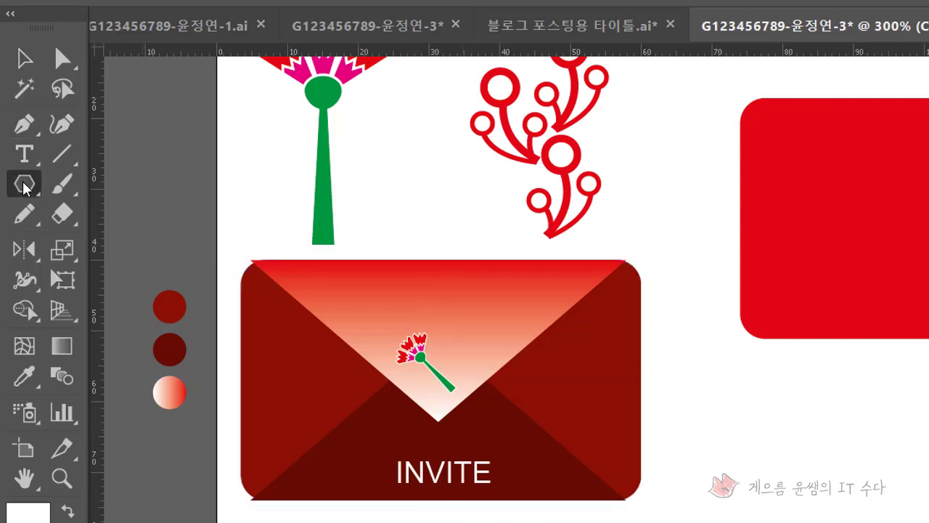
{"action": "left_click_drag", "start_coordinate": [24, 186], "coordinate": [104, 214]}
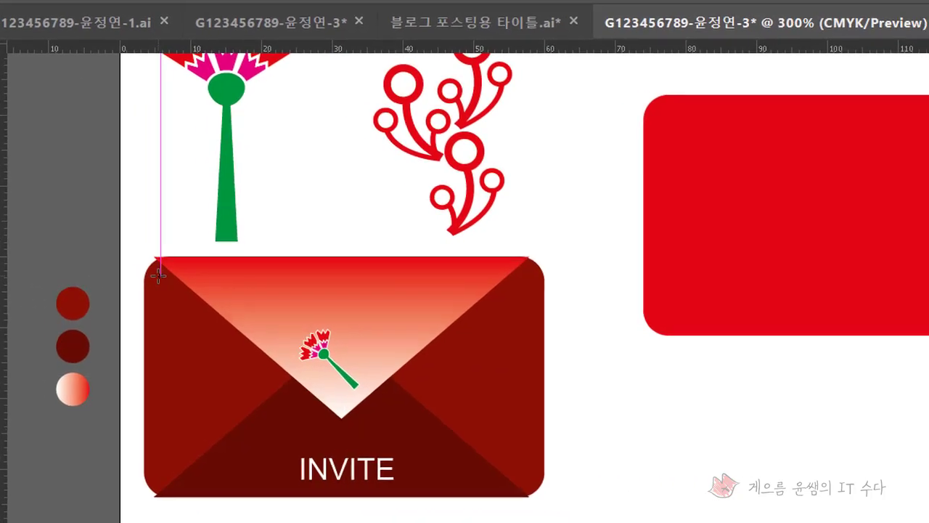
{"action": "left_click_drag", "start_coordinate": [255, 279], "coordinate": [398, 467]}
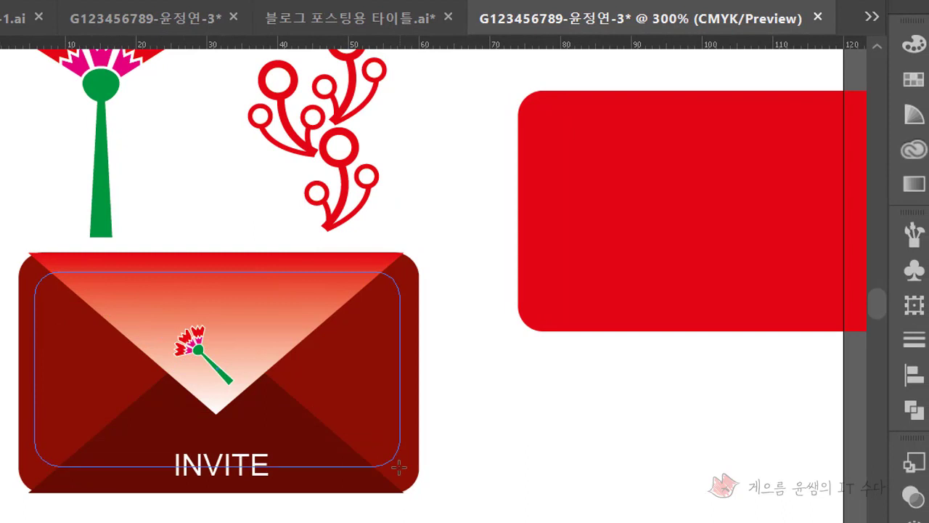
{"action": "left_click_drag", "start_coordinate": [398, 467], "coordinate": [398, 476]}
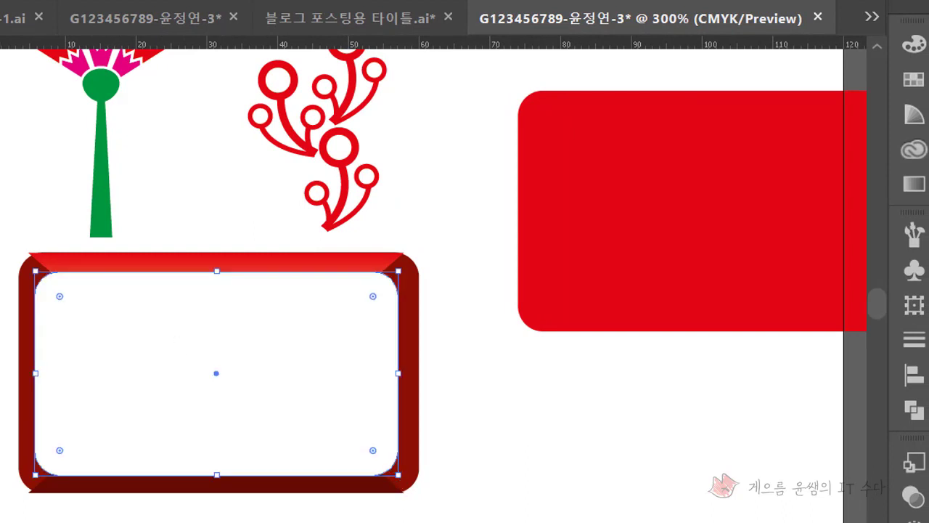
{"action": "key", "text": "shift+x"}
Make the border a 3 pt dashed line and move INVITE slightly higher
{"action": "left_click", "coordinate": [915, 339]}
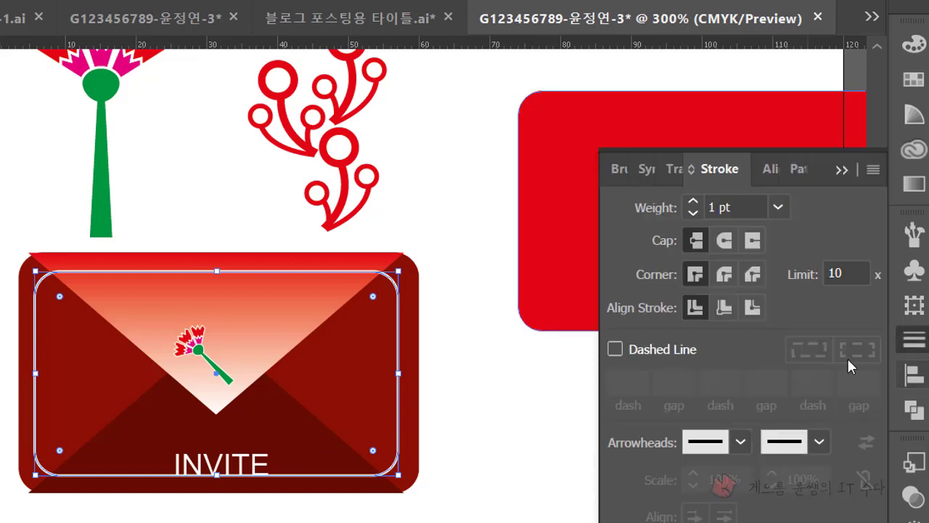
{"action": "left_click", "coordinate": [634, 350]}
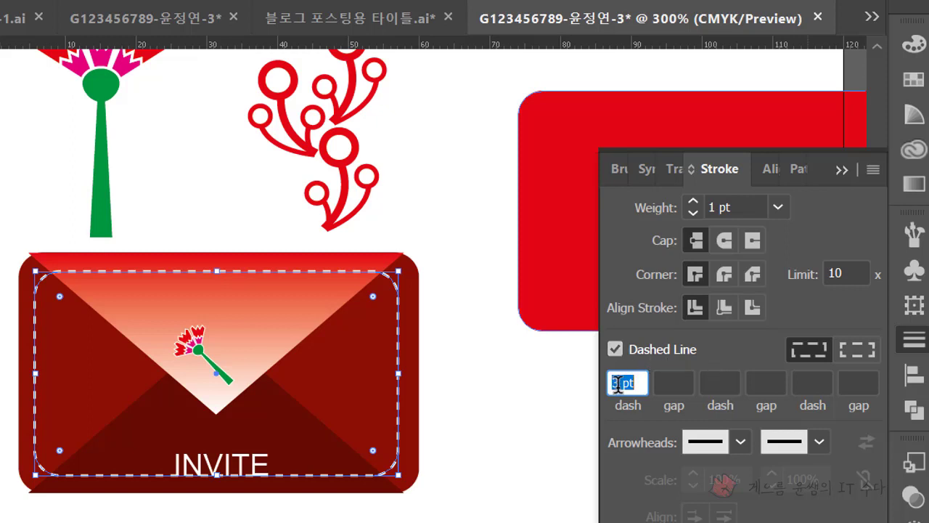
{"action": "double_click", "coordinate": [616, 383]}
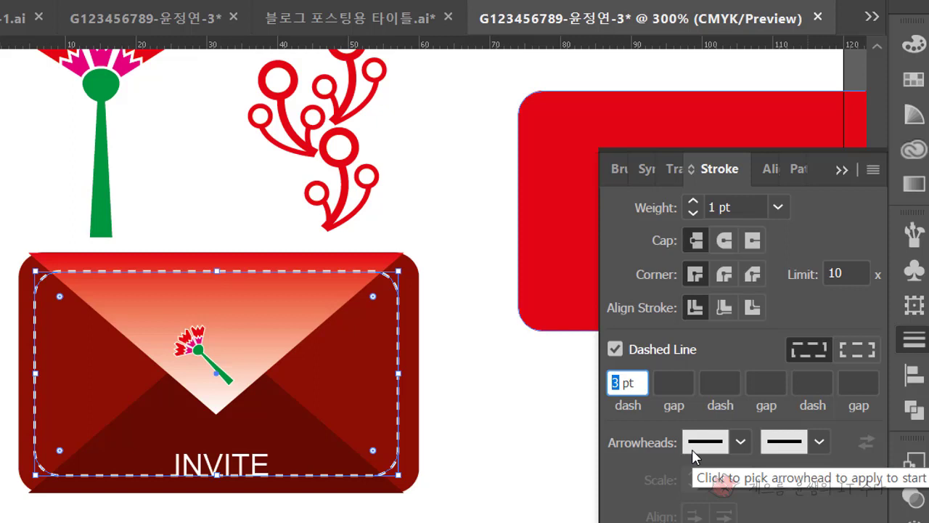
{"action": "left_click", "coordinate": [493, 457]}
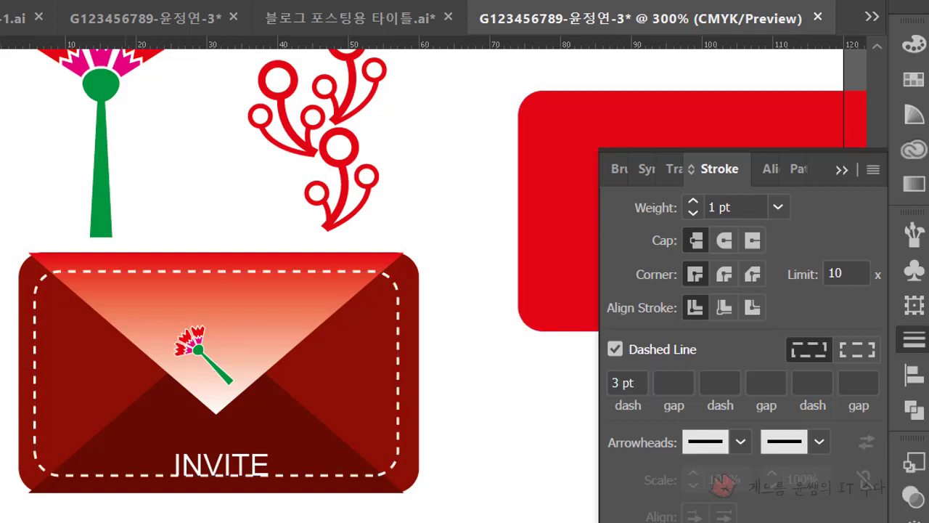
{"action": "left_click_drag", "start_coordinate": [223, 460], "coordinate": [223, 452]}
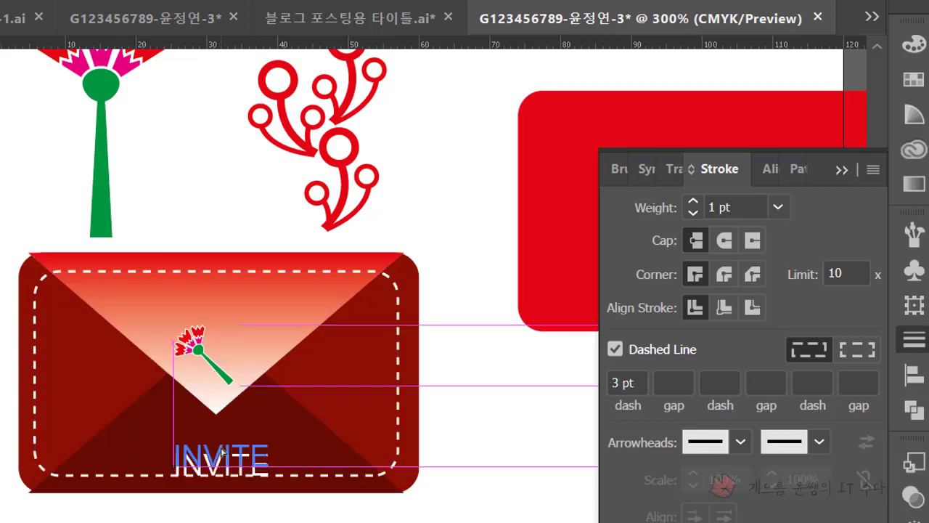
{"action": "left_click", "coordinate": [487, 477]}
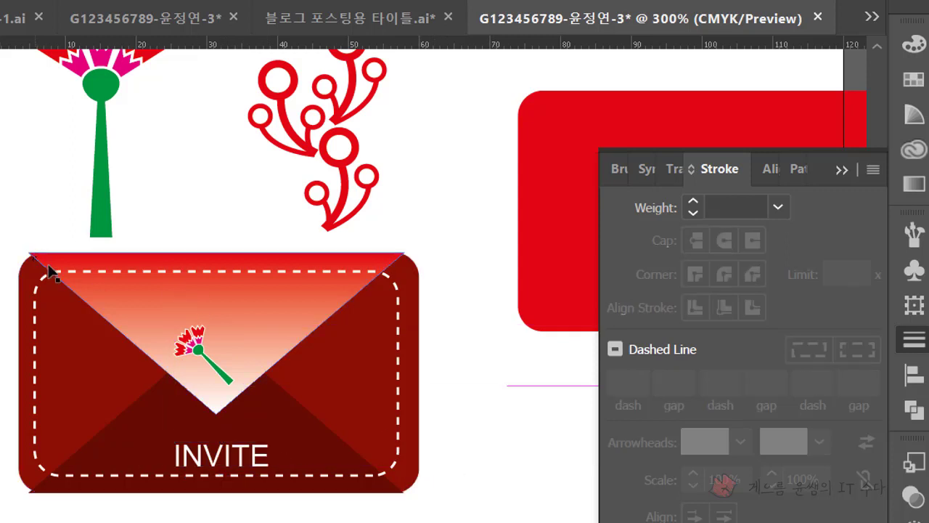
Zoom into the envelope's top-left corner and align the dark lower triangle with it
{"action": "scroll", "coordinate": [77, 298], "scroll_direction": "left", "scroll_amount": 5}
{"action": "scroll", "coordinate": [97, 307], "scroll_direction": "right", "scroll_amount": 3}
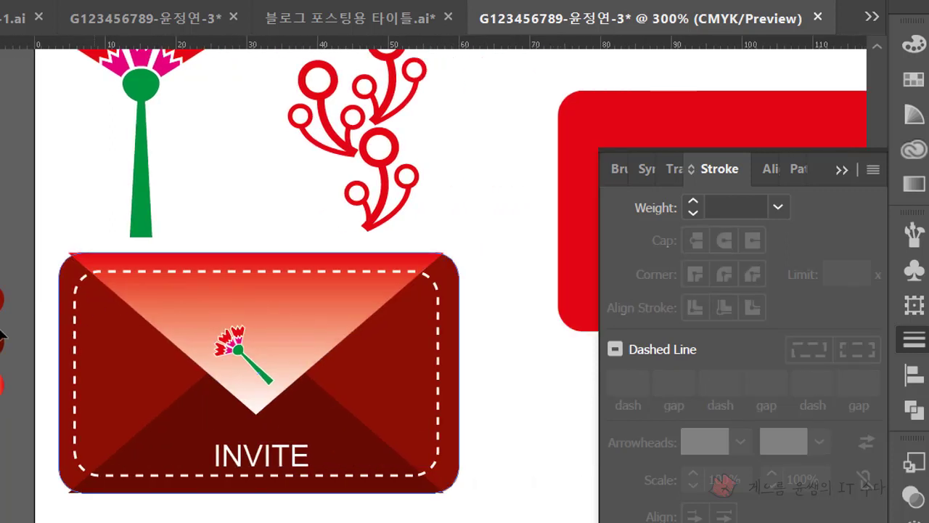
{"action": "key", "text": "z"}
{"action": "left_click_drag", "start_coordinate": [58, 243], "coordinate": [107, 291]}
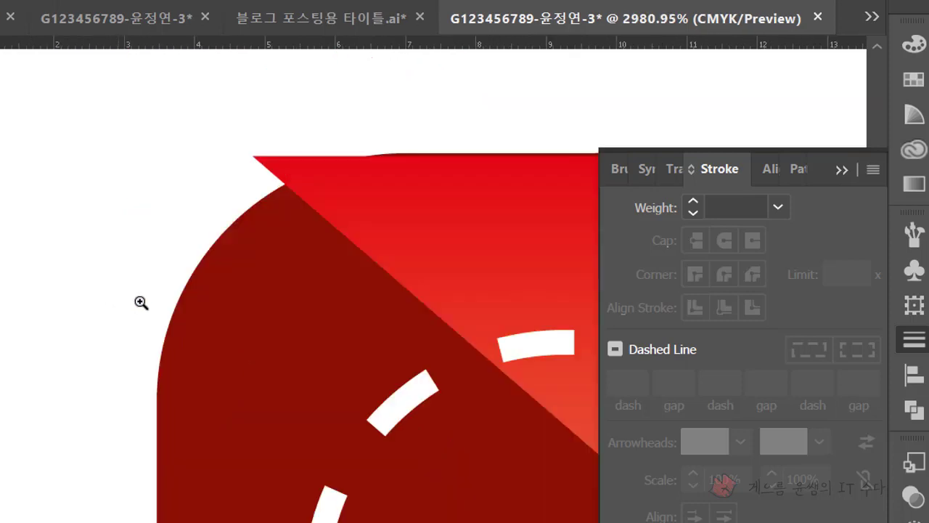
{"action": "scroll", "coordinate": [398, 279], "scroll_direction": "up", "scroll_amount": 2}
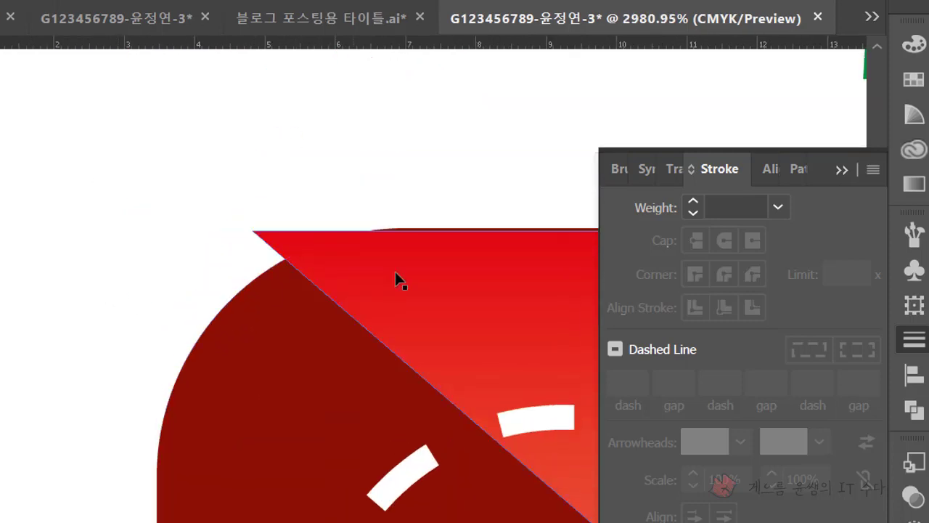
{"action": "scroll", "coordinate": [407, 312], "scroll_direction": "down", "scroll_amount": 4}
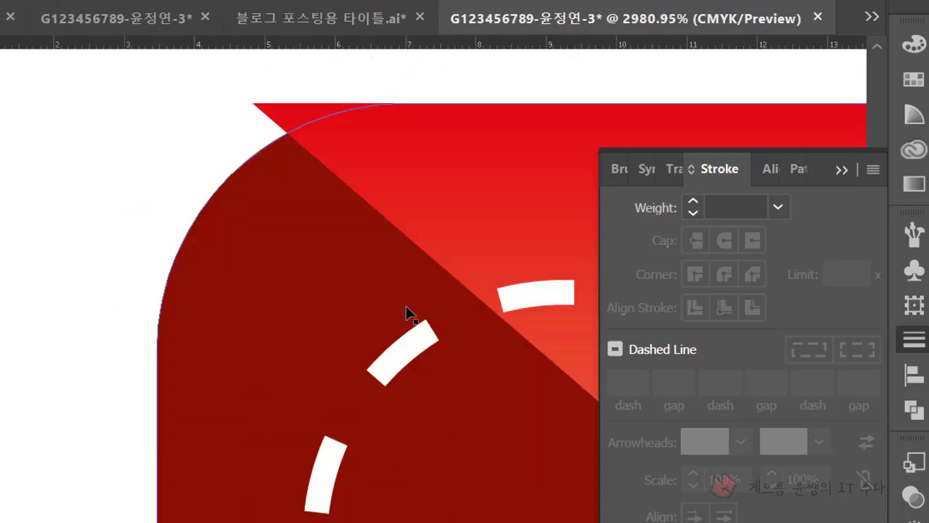
{"action": "scroll", "coordinate": [406, 319], "scroll_direction": "down", "scroll_amount": 6}
{"action": "scroll", "coordinate": [407, 323], "scroll_direction": "down", "scroll_amount": 5}
{"action": "scroll", "coordinate": [406, 320], "scroll_direction": "down", "scroll_amount": 2}
{"action": "scroll", "coordinate": [407, 315], "scroll_direction": "down", "scroll_amount": 2}
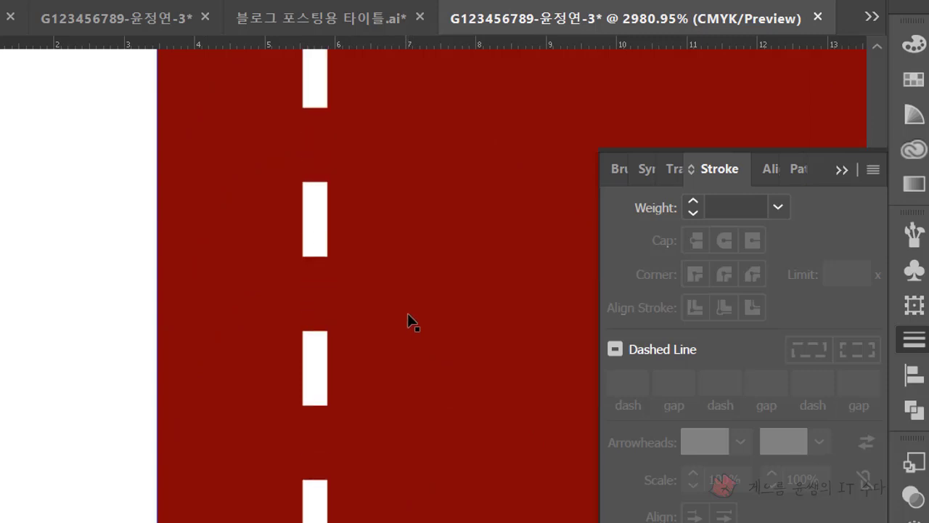
{"action": "scroll", "coordinate": [408, 315], "scroll_direction": "down", "scroll_amount": 2}
{"action": "scroll", "coordinate": [407, 313], "scroll_direction": "up", "scroll_amount": 1}
{"action": "scroll", "coordinate": [408, 316], "scroll_direction": "up", "scroll_amount": 4}
{"action": "scroll", "coordinate": [414, 314], "scroll_direction": "up", "scroll_amount": 5}
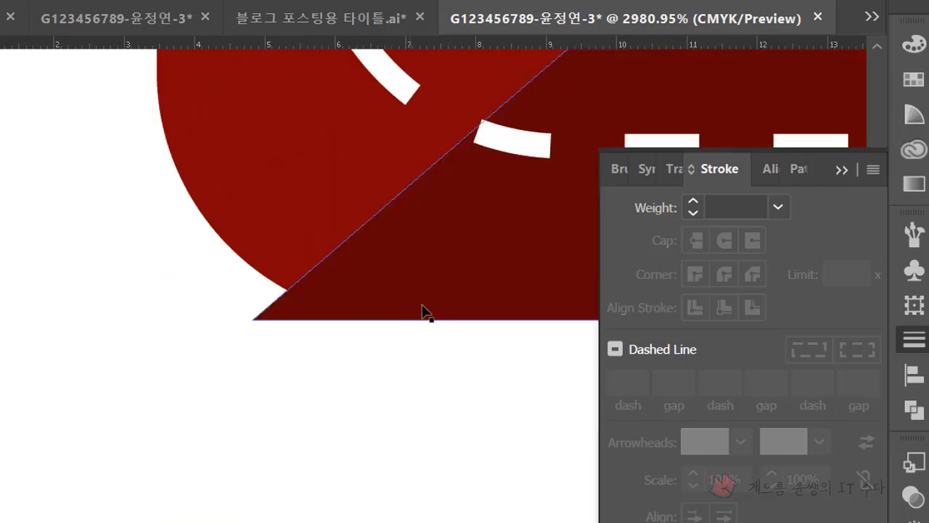
{"action": "left_click_drag", "start_coordinate": [411, 307], "coordinate": [270, 293]}
{"action": "left_click", "coordinate": [304, 281]}
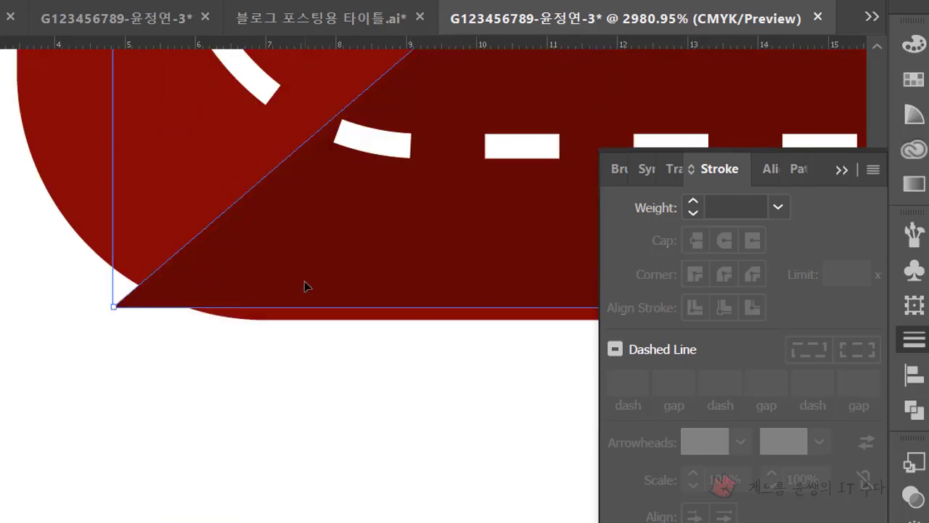
{"action": "left_click_drag", "start_coordinate": [397, 298], "coordinate": [393, 305]}
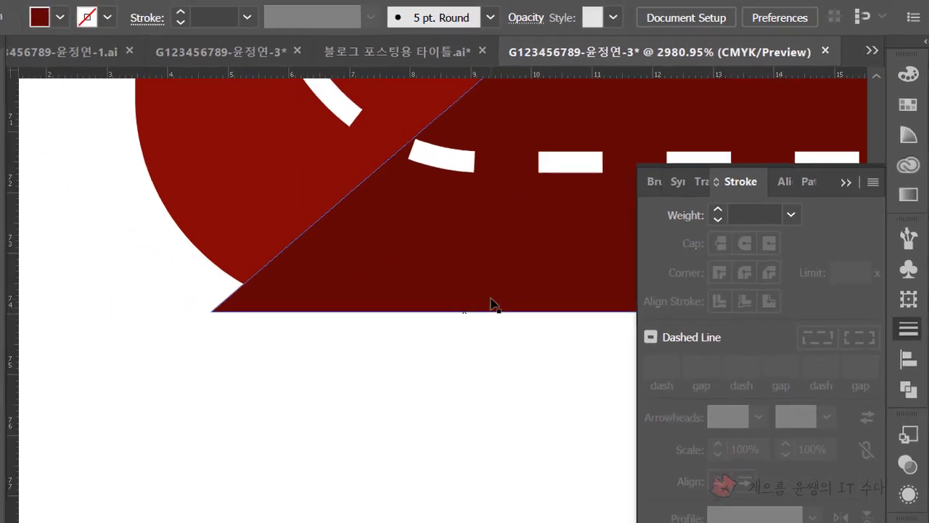
Close the stroke settings and delete the spare red rounded rectangle at the right
{"action": "scroll", "coordinate": [518, 301], "scroll_direction": "down", "scroll_amount": 1}
{"action": "scroll", "coordinate": [518, 301], "scroll_direction": "down", "scroll_amount": 4}
{"action": "mouse_move", "coordinate": [523, 305]}
{"action": "left_mouse_down"}
{"action": "mouse_move", "coordinate": [343, 331]}
{"action": "mouse_move", "coordinate": [239, 332]}
{"action": "left_mouse_up"}
{"action": "left_click", "coordinate": [730, 284]}
{"action": "scroll", "coordinate": [727, 297], "scroll_direction": "up", "scroll_amount": 3}
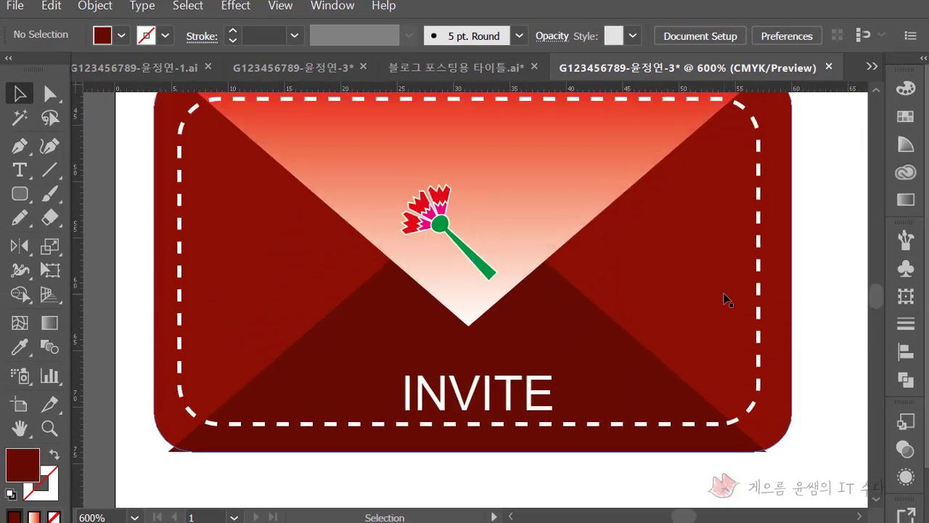
{"action": "scroll", "coordinate": [729, 300], "scroll_direction": "up", "scroll_amount": 1}
{"action": "scroll", "coordinate": [692, 309], "scroll_direction": "up", "scroll_amount": 1}
{"action": "left_click", "coordinate": [769, 264]}
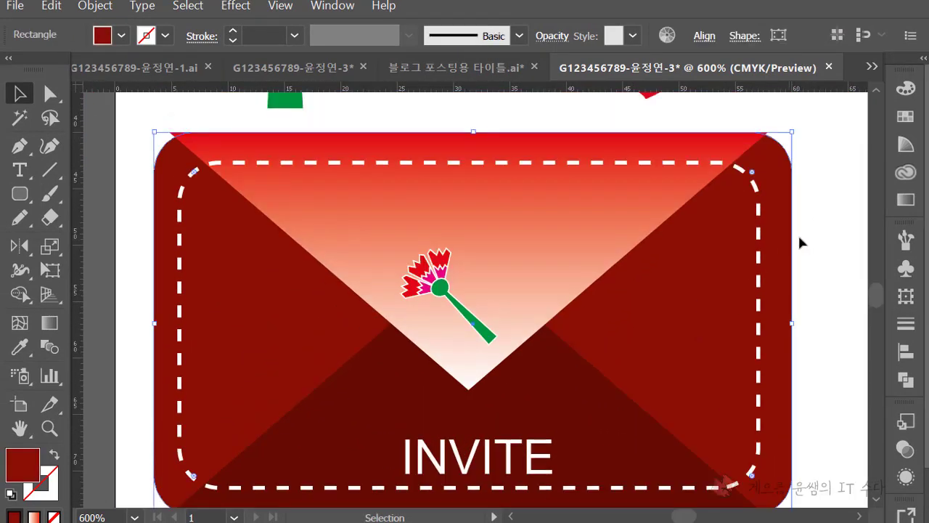
{"action": "left_click_drag", "start_coordinate": [803, 241], "coordinate": [636, 268]}
{"action": "left_click", "coordinate": [823, 240]}
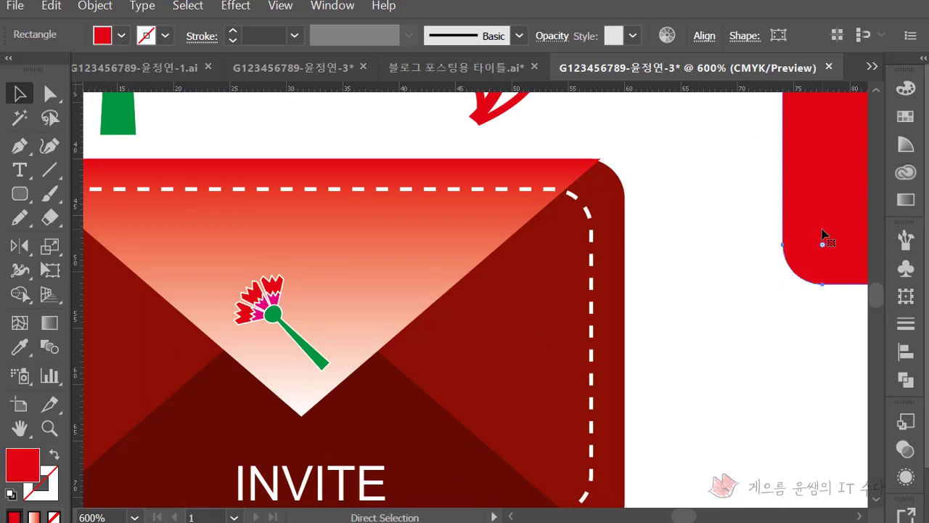
{"action": "key", "text": "Delete"}
{"action": "mouse_move", "coordinate": [673, 315]}
{"action": "left_mouse_down"}
{"action": "mouse_move", "coordinate": [658, 305]}
{"action": "mouse_move", "coordinate": [697, 263]}
{"action": "mouse_move", "coordinate": [709, 281]}
{"action": "left_mouse_up"}
Paste a copy of the red rounded rectangle in front and line it up over the envelope
{"action": "key", "text": "ctrl+f"}
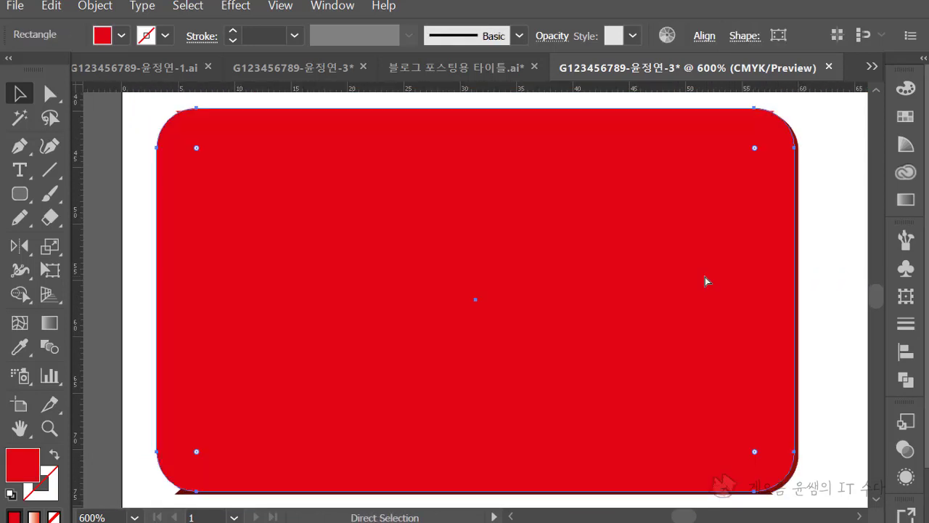
{"action": "key", "text": "ctrl+semicolon"}
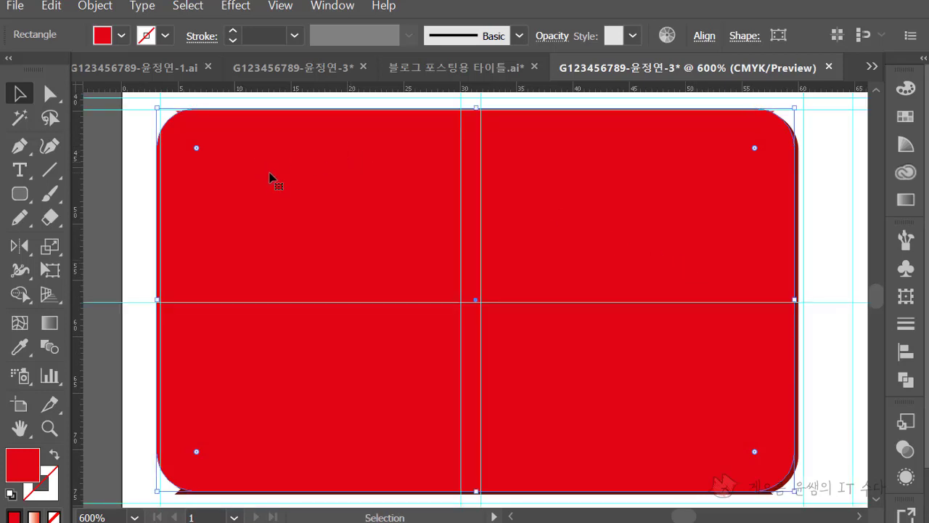
{"action": "left_click_drag", "start_coordinate": [268, 172], "coordinate": [272, 173]}
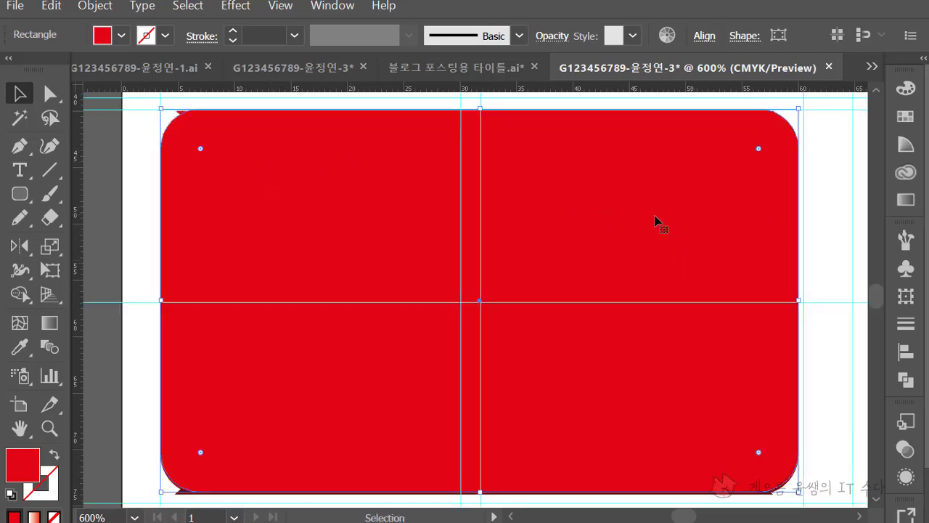
{"action": "left_click", "coordinate": [833, 287]}
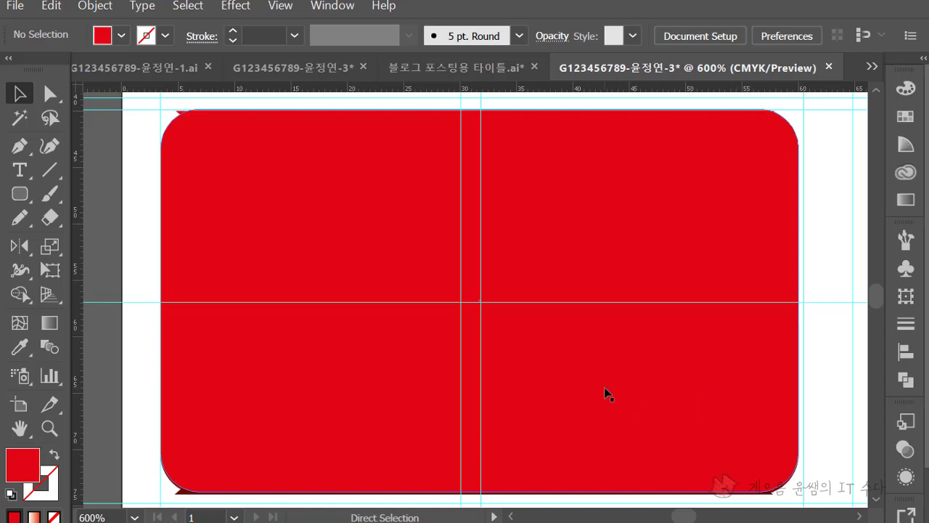
Hide the guides and marquee-select the red rectangle with all the envelope artwork
{"action": "key", "text": "ctrl+semicolon"}
{"action": "scroll", "coordinate": [612, 365], "scroll_direction": "down", "scroll_amount": 1}
{"action": "scroll", "coordinate": [613, 366], "scroll_direction": "up", "scroll_amount": 1}
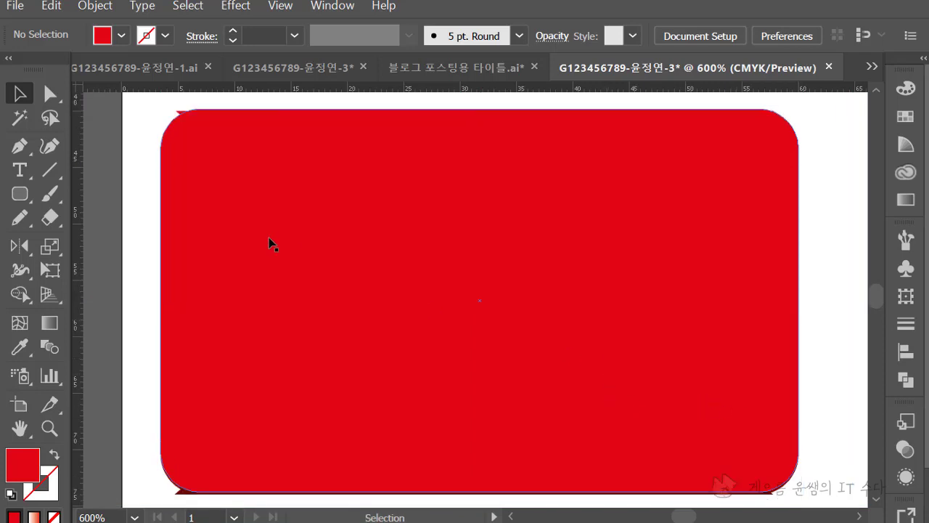
{"action": "mouse_move", "coordinate": [145, 106]}
{"action": "left_mouse_down"}
{"action": "mouse_move", "coordinate": [724, 437]}
{"action": "mouse_move", "coordinate": [806, 508]}
{"action": "left_mouse_up"}
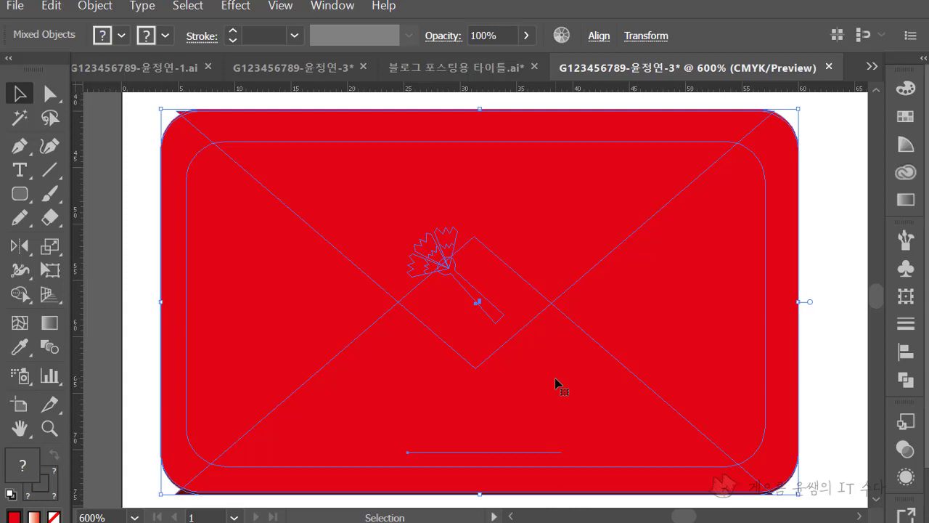
Apply Make Clipping Mask to trim the envelope to the rounded rectangle, then zoom out
{"action": "right_click", "coordinate": [575, 281]}
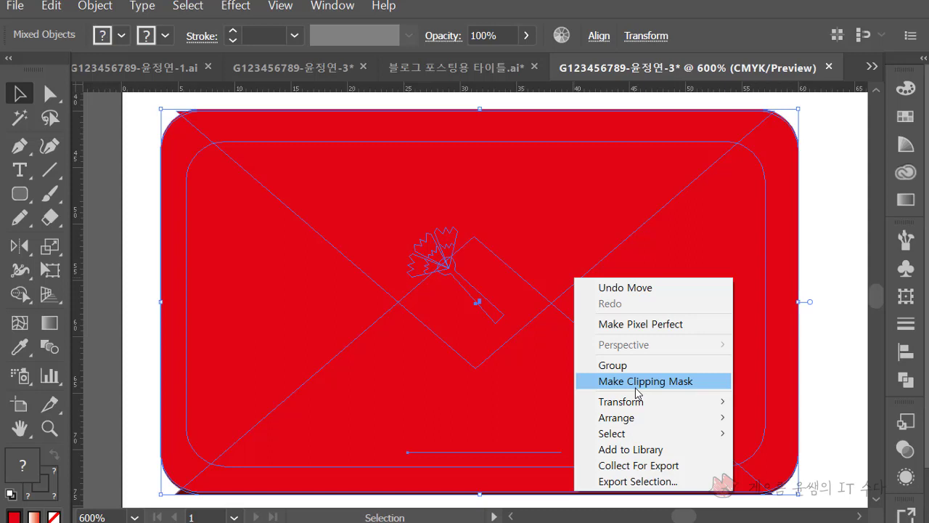
{"action": "left_click", "coordinate": [636, 385]}
{"action": "left_click", "coordinate": [840, 403]}
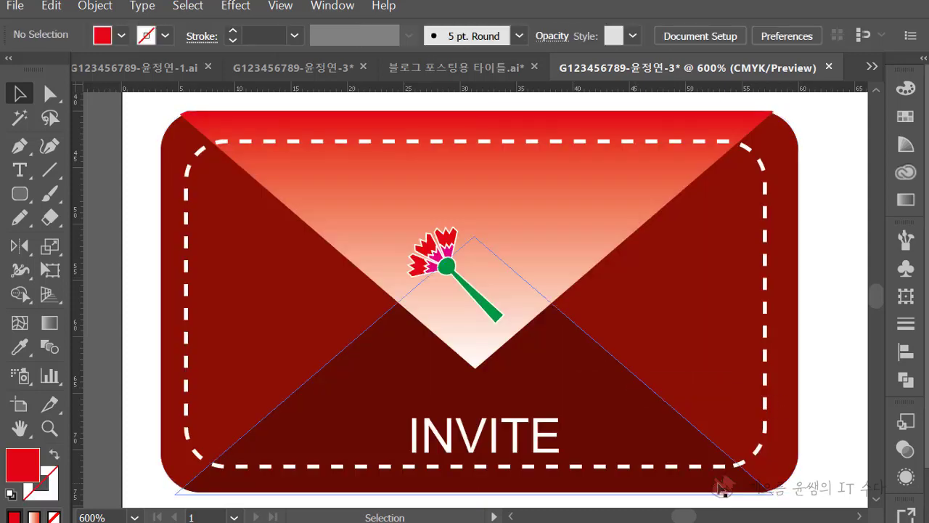
{"action": "scroll", "coordinate": [720, 487], "scroll_direction": "right", "scroll_amount": 1}
{"action": "scroll", "coordinate": [720, 488], "scroll_direction": "down", "scroll_amount": 1}
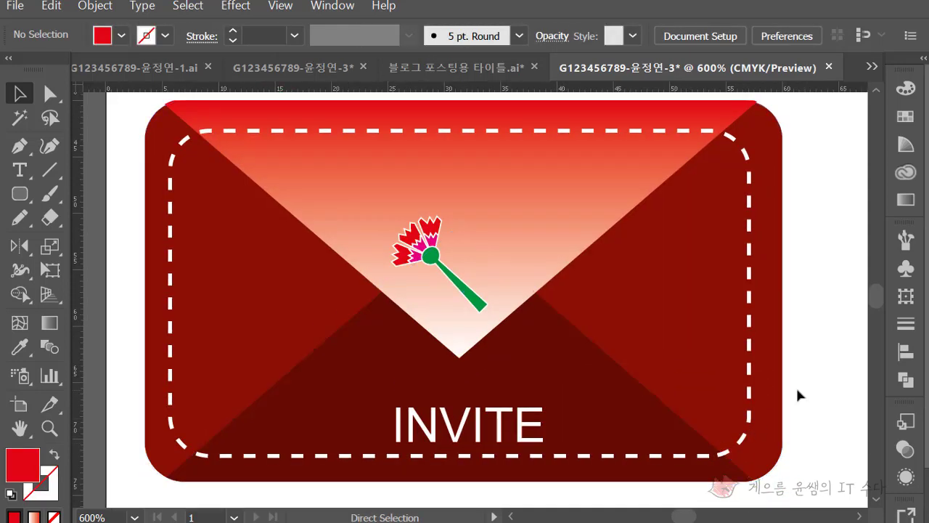
{"action": "key", "text": "ctrl+minus"}
{"action": "key", "text": "ctrl+minus"}
Review the reference PDF's yellow panel layout, then show the Illustrator guides again
{"action": "scroll", "coordinate": [722, 400], "scroll_direction": "up", "scroll_amount": 3}
{"action": "scroll", "coordinate": [722, 400], "scroll_direction": "right", "scroll_amount": 3}
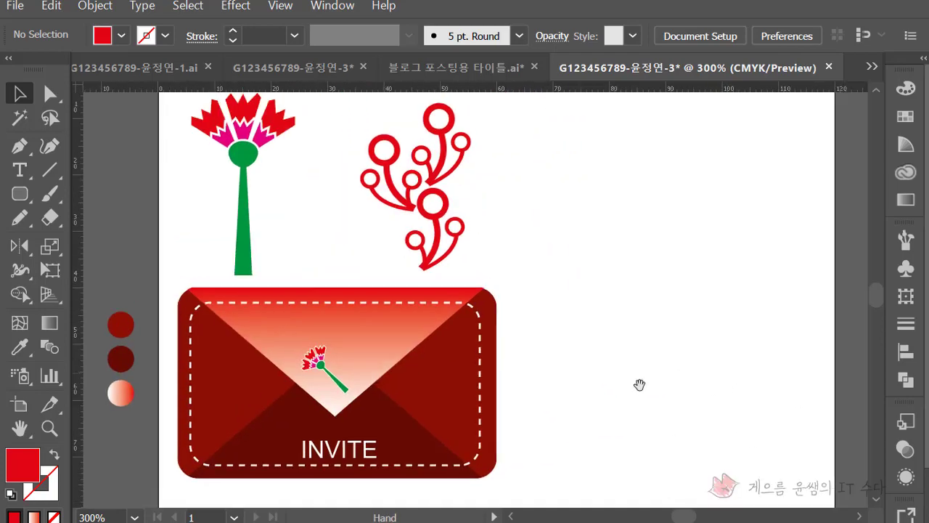
{"action": "scroll", "coordinate": [641, 384], "scroll_direction": "right", "scroll_amount": 1}
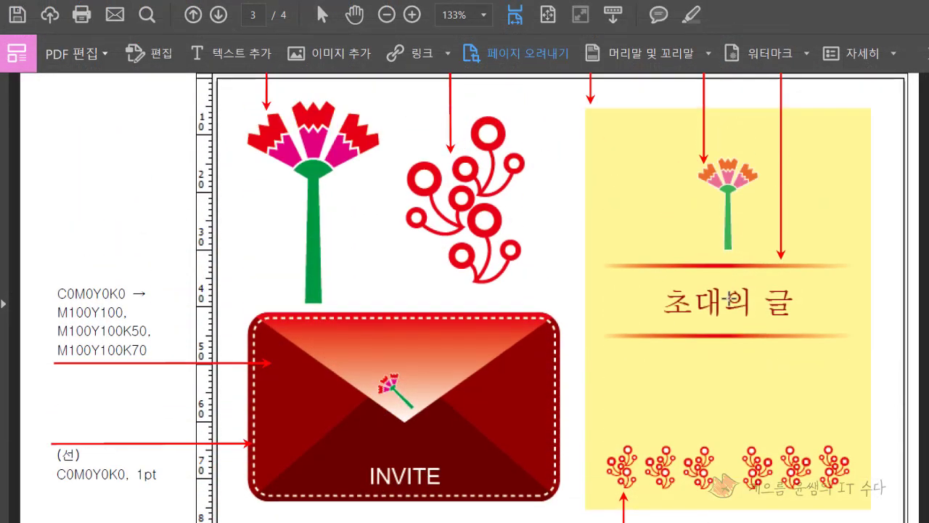
{"action": "scroll", "coordinate": [729, 298], "scroll_direction": "down", "scroll_amount": 1}
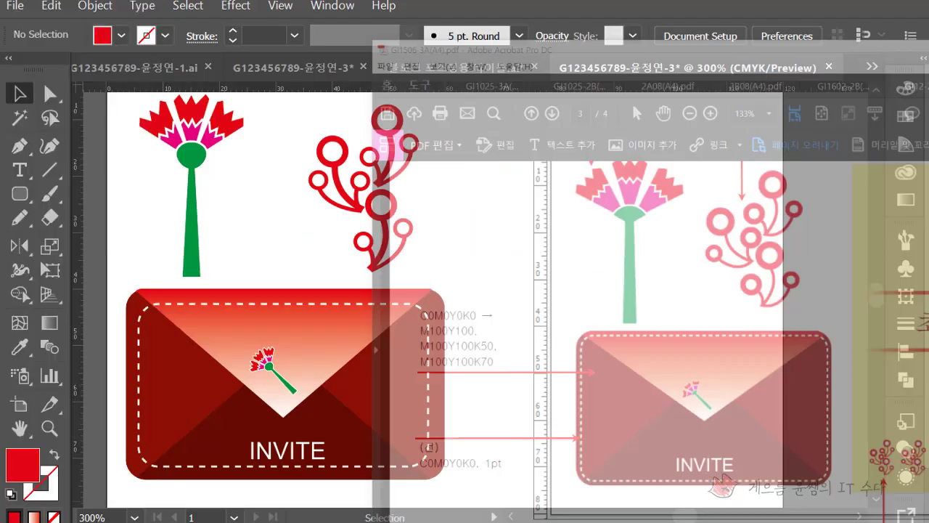
{"action": "key", "text": "ctrl+semicolon"}
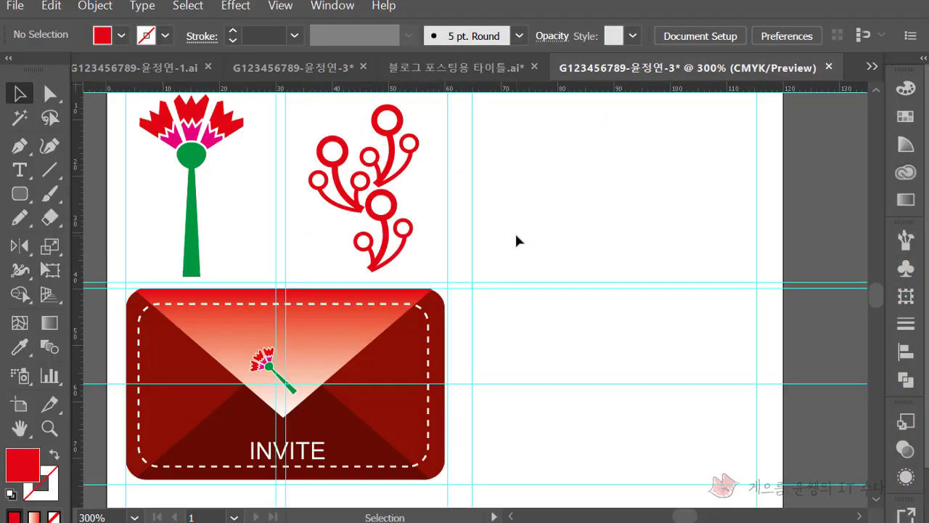
Type the heading '초대의 글' to the right of the berry sprig and select it
{"action": "scroll", "coordinate": [708, 466], "scroll_direction": "up", "scroll_amount": 1}
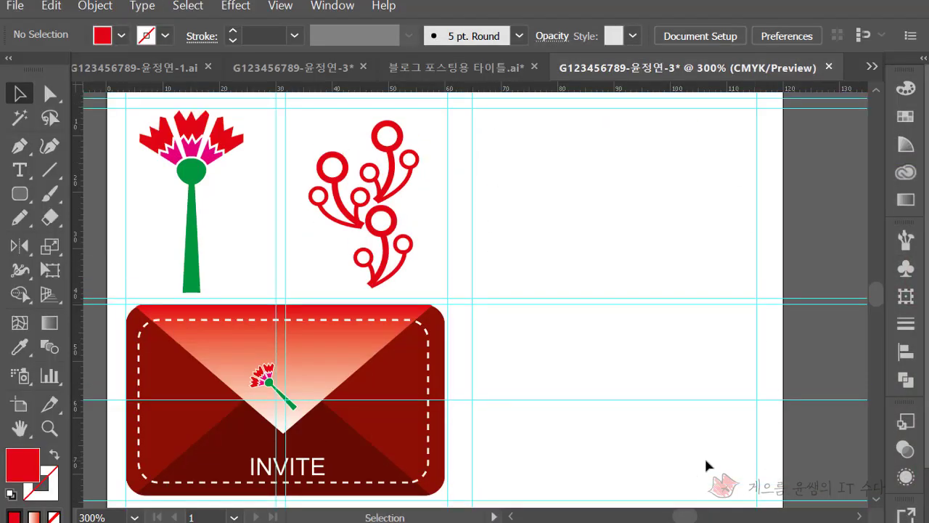
{"action": "left_click", "coordinate": [19, 169]}
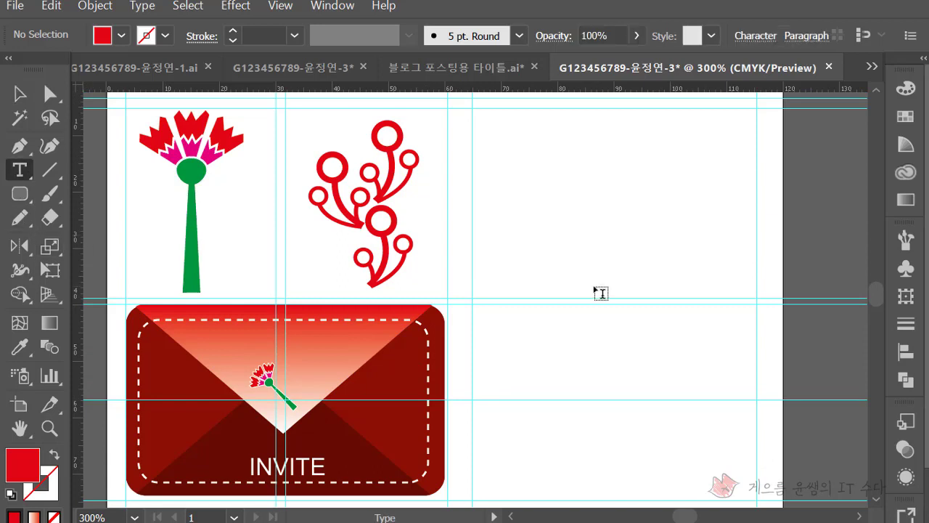
{"action": "left_click", "coordinate": [565, 266]}
{"action": "type", "text": "초"}
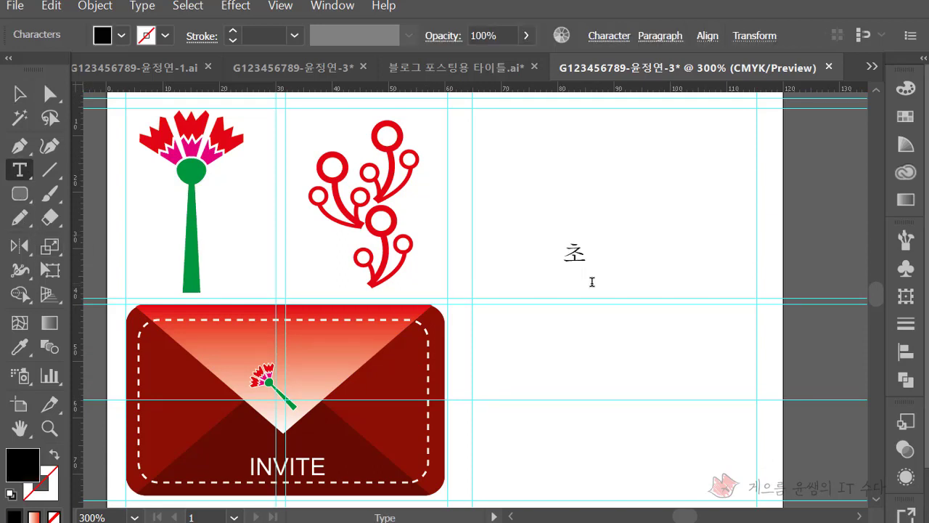
{"action": "type", "text": "대의 글"}
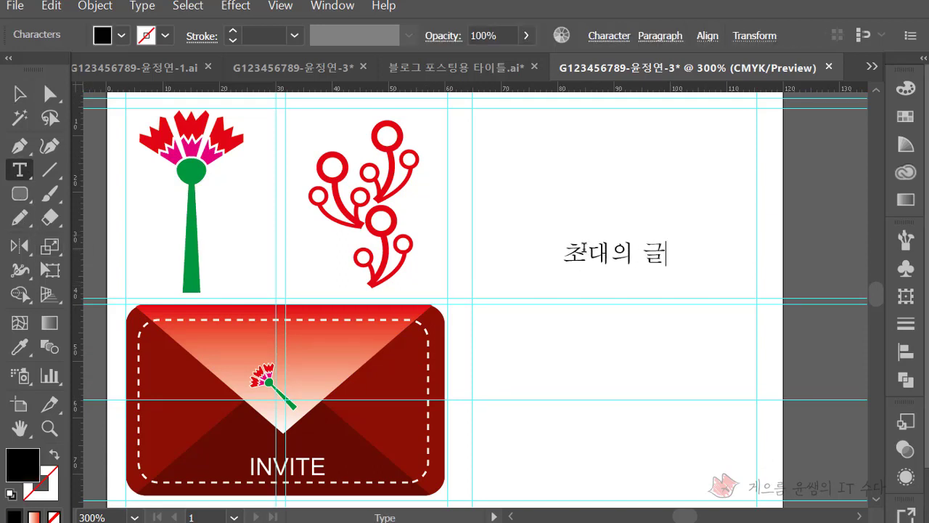
{"action": "triple_click", "coordinate": [585, 251]}
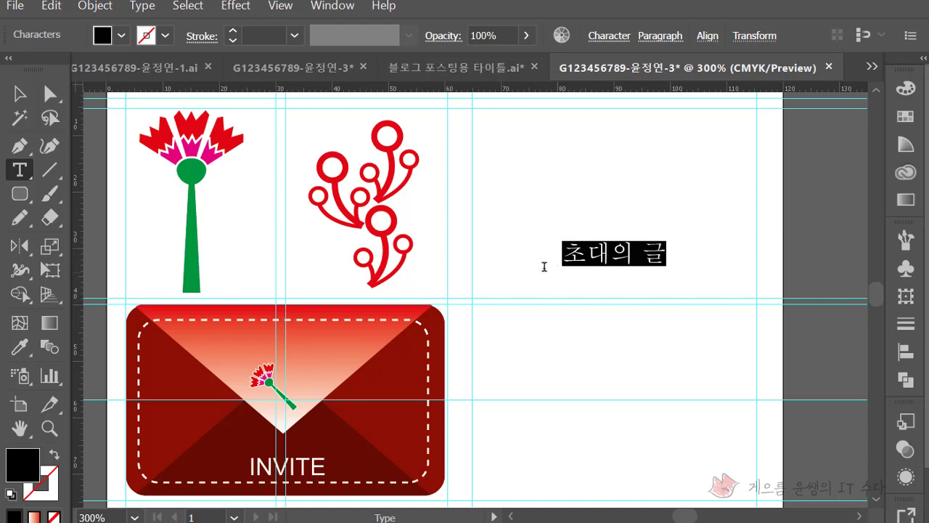
Set the heading's font to 바탕 at 15 pt in the Character panel
{"action": "left_click", "coordinate": [628, 41]}
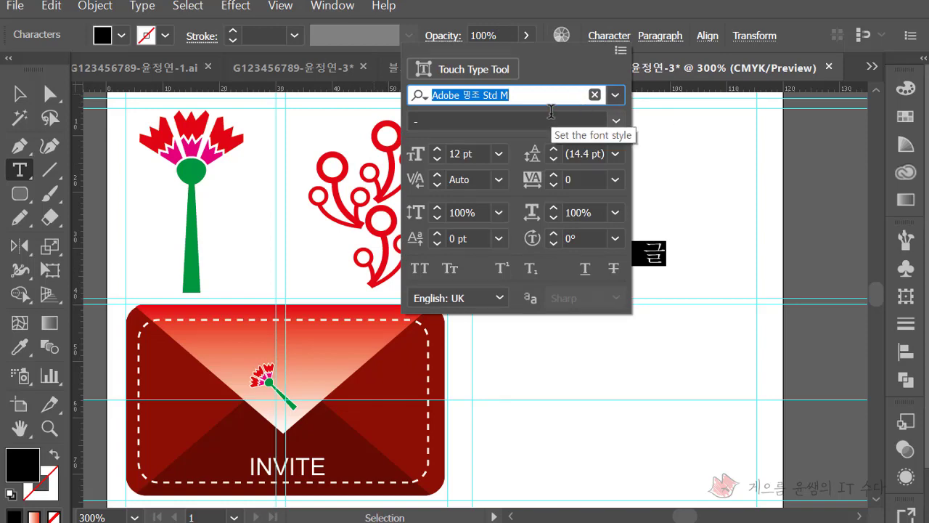
{"action": "left_click", "coordinate": [615, 95]}
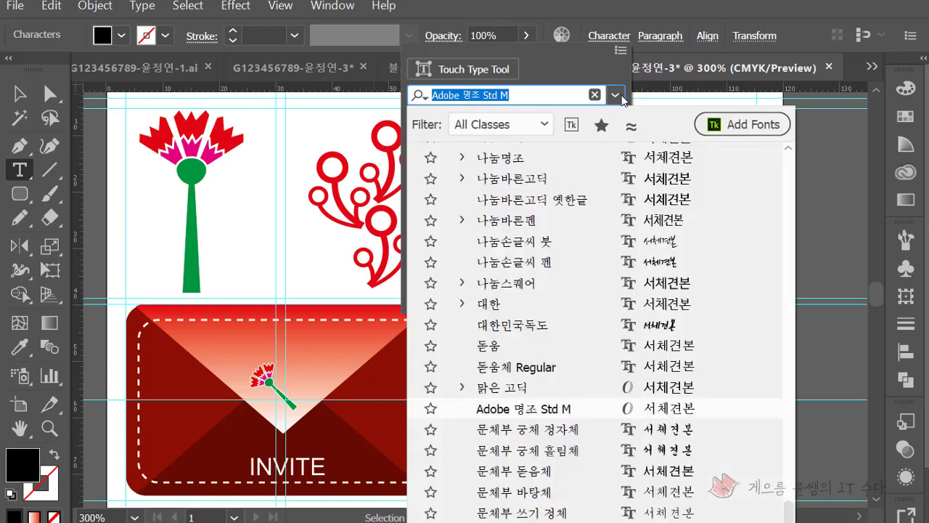
{"action": "scroll", "coordinate": [737, 313], "scroll_direction": "down", "scroll_amount": 3}
{"action": "scroll", "coordinate": [737, 313], "scroll_direction": "up", "scroll_amount": 2}
{"action": "scroll", "coordinate": [737, 314], "scroll_direction": "up", "scroll_amount": 1}
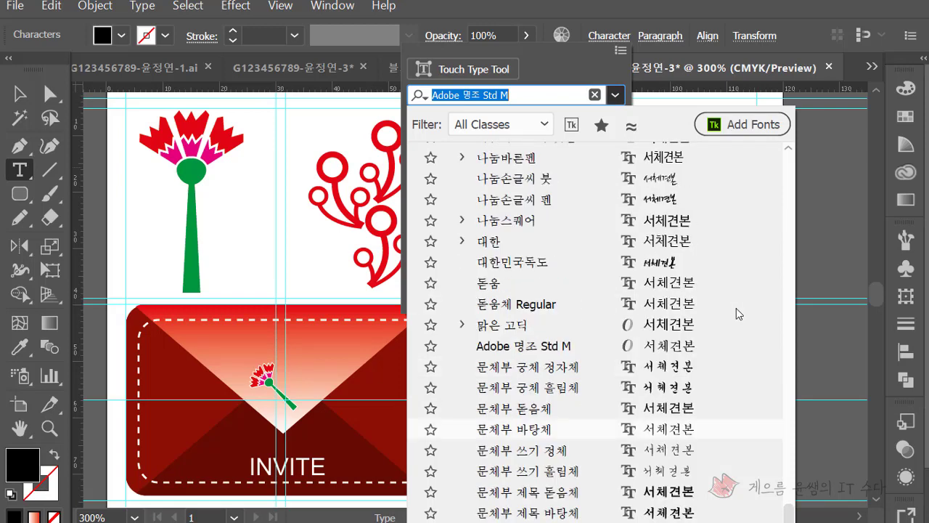
{"action": "scroll", "coordinate": [737, 314], "scroll_direction": "up", "scroll_amount": 1}
{"action": "scroll", "coordinate": [655, 300], "scroll_direction": "up", "scroll_amount": 2}
{"action": "scroll", "coordinate": [556, 332], "scroll_direction": "up", "scroll_amount": 1}
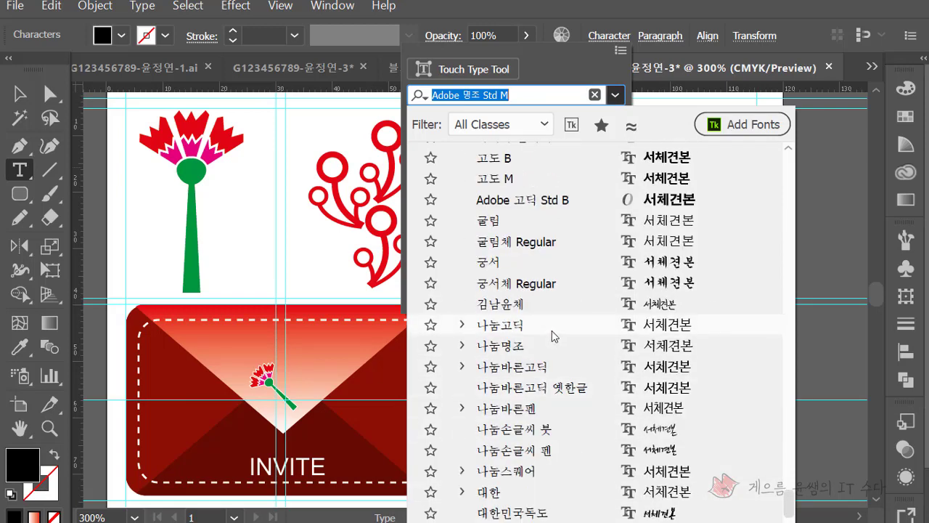
{"action": "scroll", "coordinate": [554, 335], "scroll_direction": "down", "scroll_amount": 3}
{"action": "scroll", "coordinate": [550, 334], "scroll_direction": "down", "scroll_amount": 4}
{"action": "left_click", "coordinate": [537, 357]}
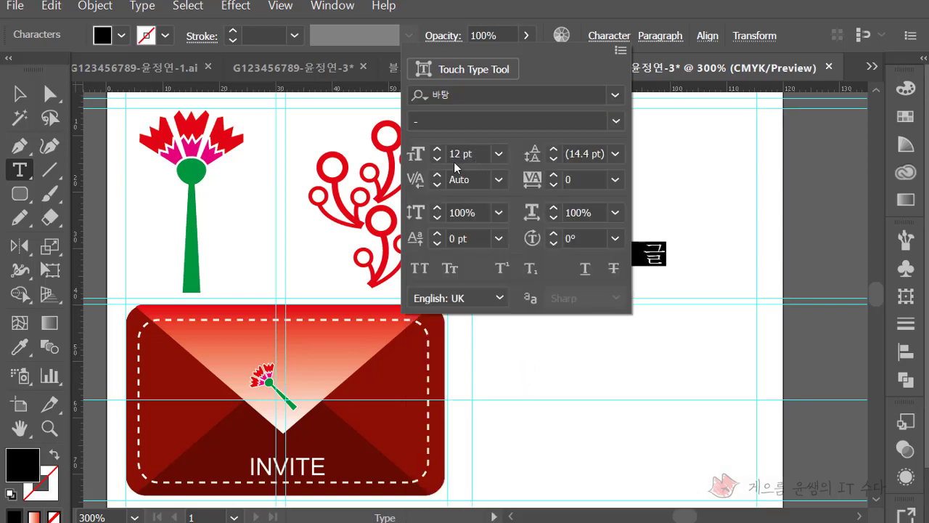
{"action": "left_click", "coordinate": [438, 149]}
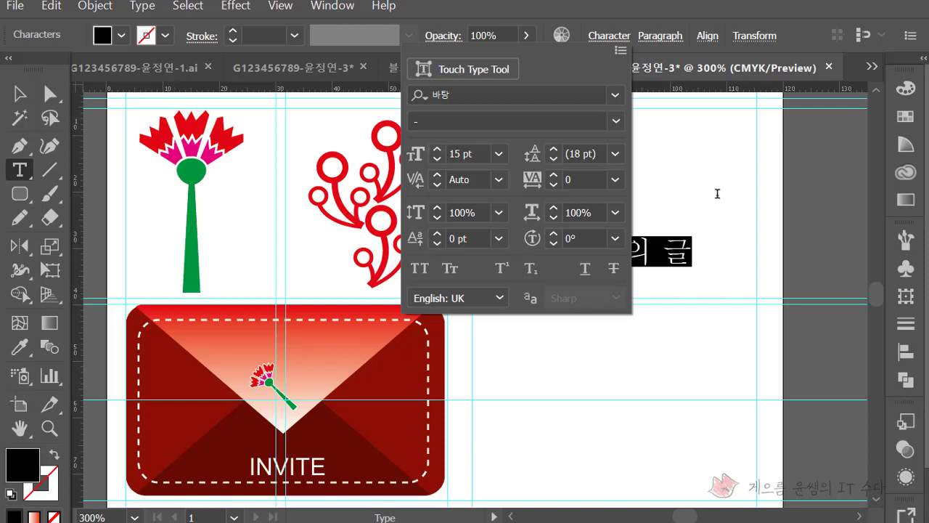
{"action": "left_click", "coordinate": [717, 192], "text": "ctrl"}
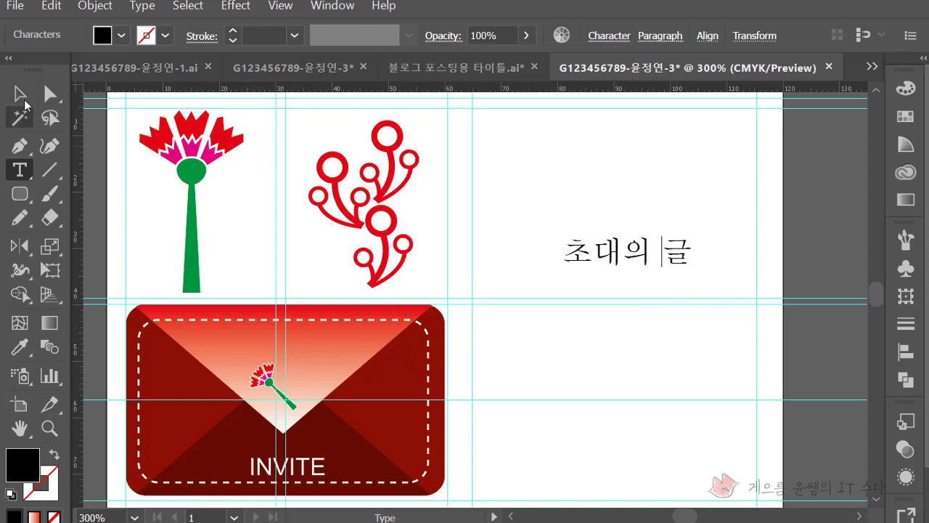
{"action": "left_click", "coordinate": [675, 249], "text": "ctrl"}
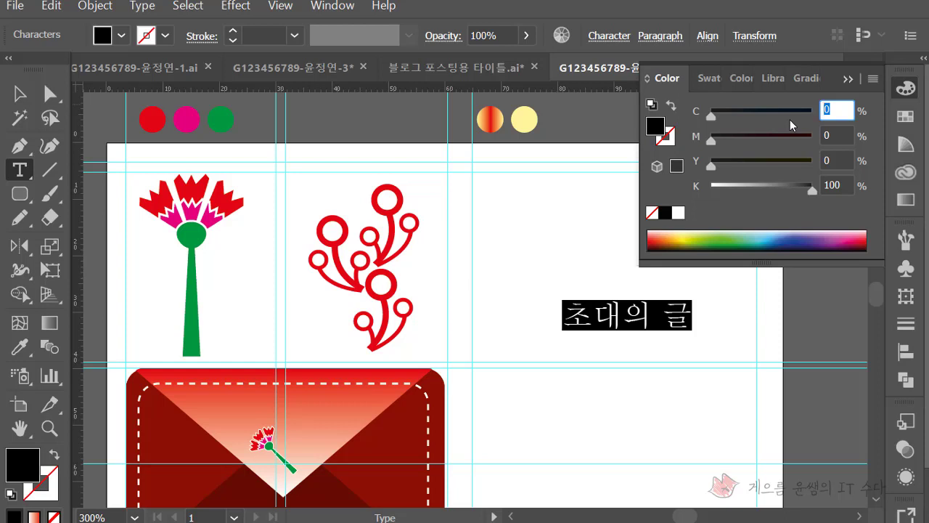
Fill the 초대의 글 text with dark red C0 M100 Y100 K50
{"action": "type", "text": "0"}
{"action": "key", "text": "Tab"}
{"action": "type", "text": "100"}
{"action": "key", "text": "Tab"}
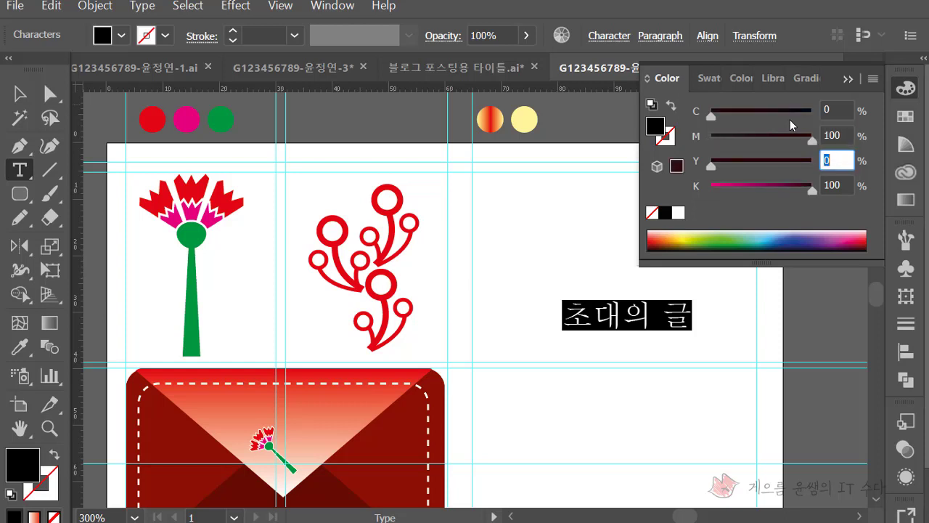
{"action": "type", "text": "100"}
{"action": "key", "text": "Tab"}
{"action": "type", "text": "50"}
{"action": "key", "text": "Tab"}
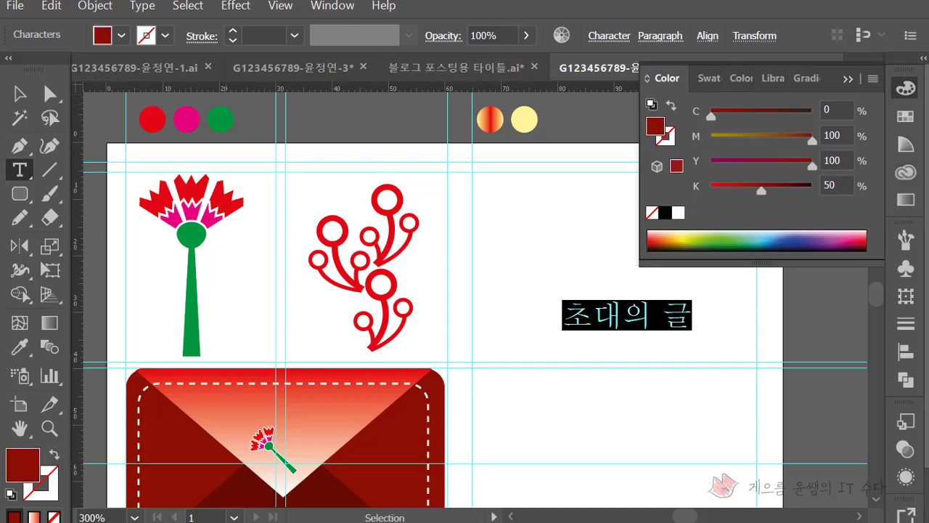
{"action": "key", "text": "Escape"}
Move the title text object slightly lower on the artboard
{"action": "left_click", "coordinate": [848, 79]}
{"action": "scroll", "coordinate": [647, 268], "scroll_direction": "down", "scroll_amount": 3}
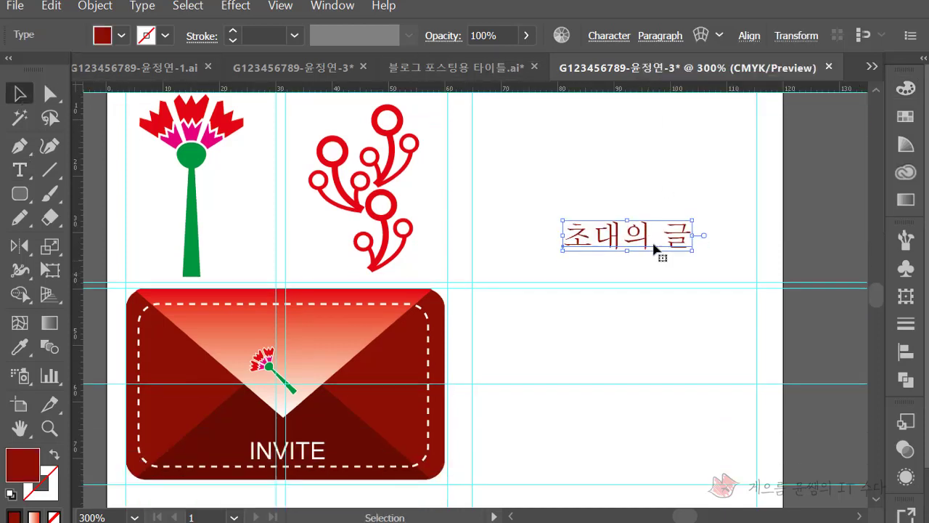
{"action": "mouse_move", "coordinate": [650, 239]}
{"action": "left_mouse_down"}
{"action": "mouse_move", "coordinate": [647, 270]}
{"action": "mouse_move", "coordinate": [668, 313]}
{"action": "left_mouse_up"}
{"action": "scroll", "coordinate": [657, 294], "scroll_direction": "up", "scroll_amount": 1}
{"action": "left_click", "coordinate": [670, 249]}
{"action": "scroll", "coordinate": [670, 249], "scroll_direction": "up", "scroll_amount": 1}
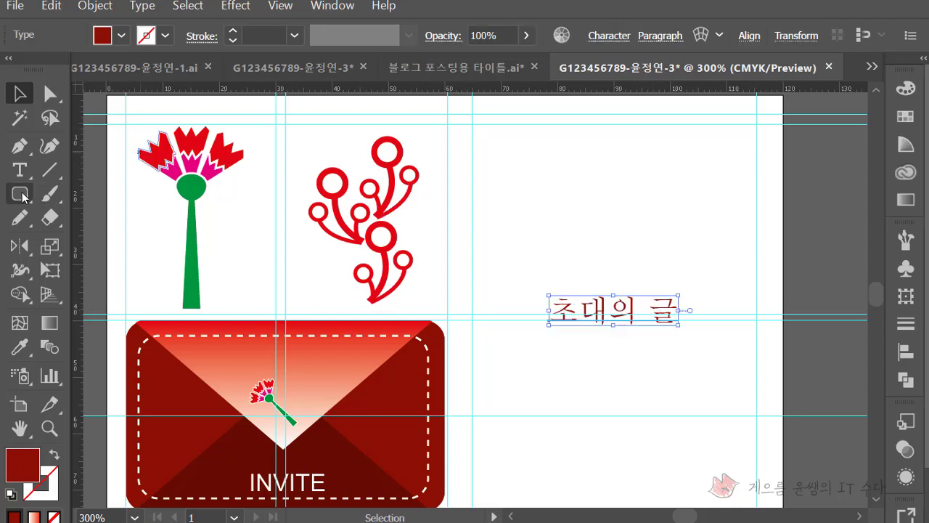
Draw a rectangle panel, fill it with the sampled pale yellow, and send it to the back
{"action": "left_click_drag", "start_coordinate": [19, 194], "coordinate": [87, 193]}
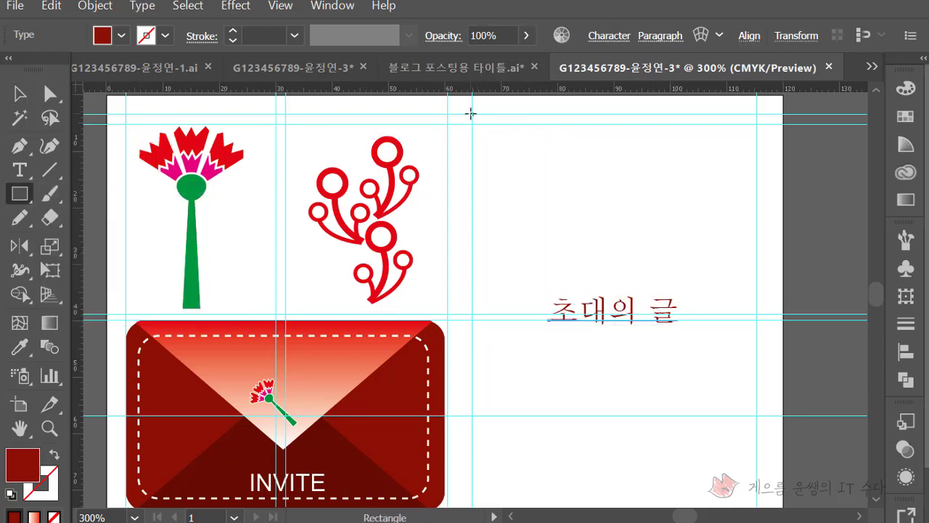
{"action": "left_click_drag", "start_coordinate": [472, 114], "coordinate": [757, 483]}
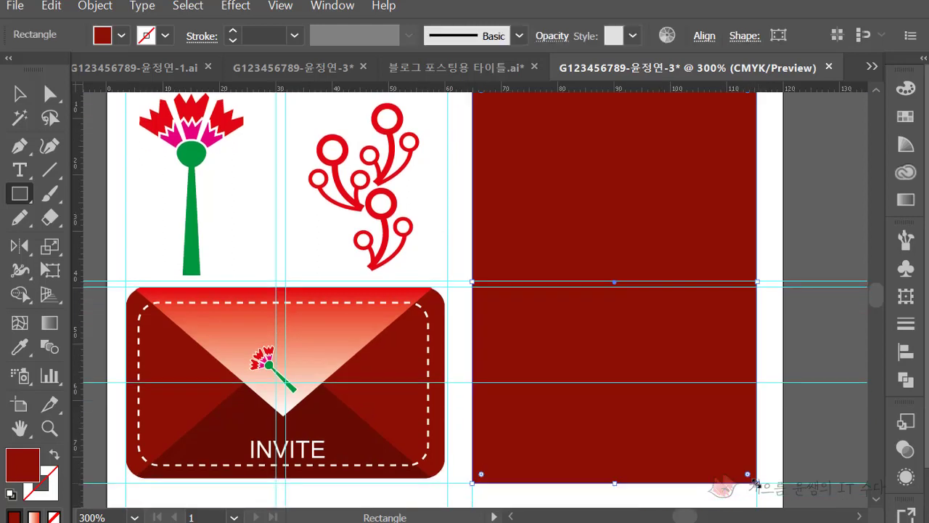
{"action": "scroll", "coordinate": [752, 479], "scroll_direction": "up", "scroll_amount": 2}
{"action": "left_click", "coordinate": [20, 347]}
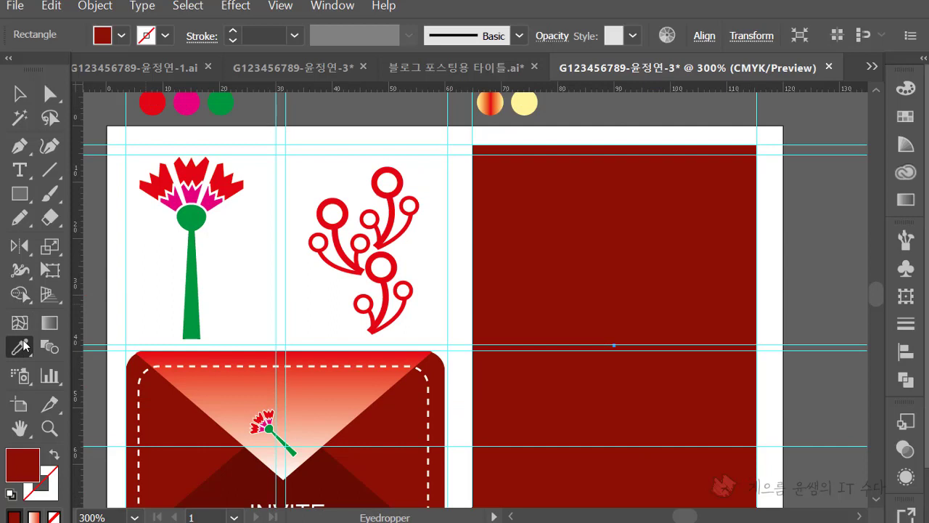
{"action": "left_click", "coordinate": [524, 109]}
{"action": "key", "text": "v"}
{"action": "right_click", "coordinate": [566, 248]}
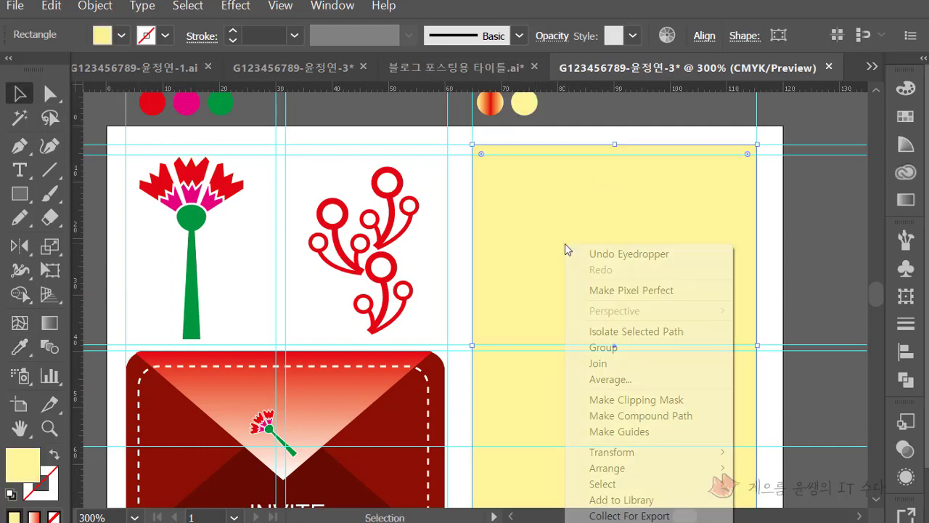
{"action": "left_click", "coordinate": [788, 514]}
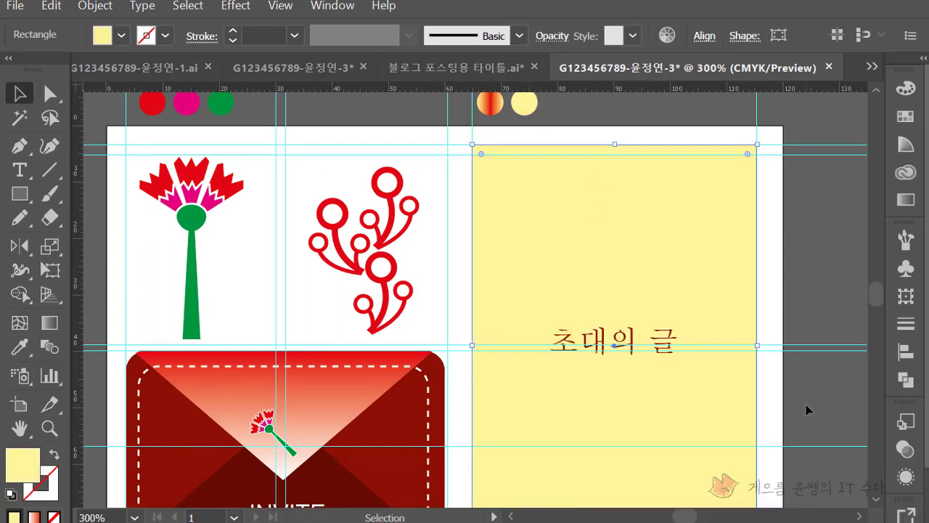
{"action": "left_click", "coordinate": [806, 411]}
Add a vertical guide through the panel's centre and nudge the title right onto it
{"action": "scroll", "coordinate": [799, 410], "scroll_direction": "down", "scroll_amount": 1}
{"action": "left_click", "coordinate": [709, 293]}
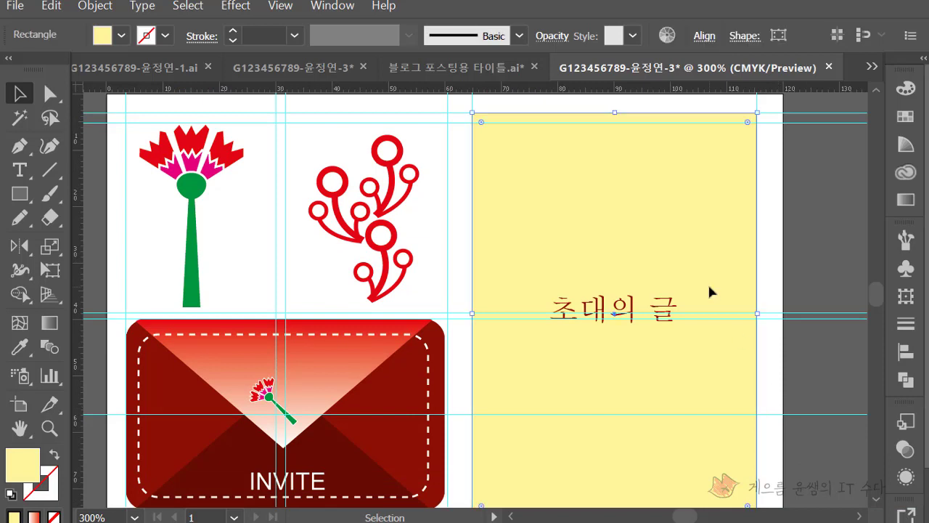
{"action": "left_click", "coordinate": [634, 311]}
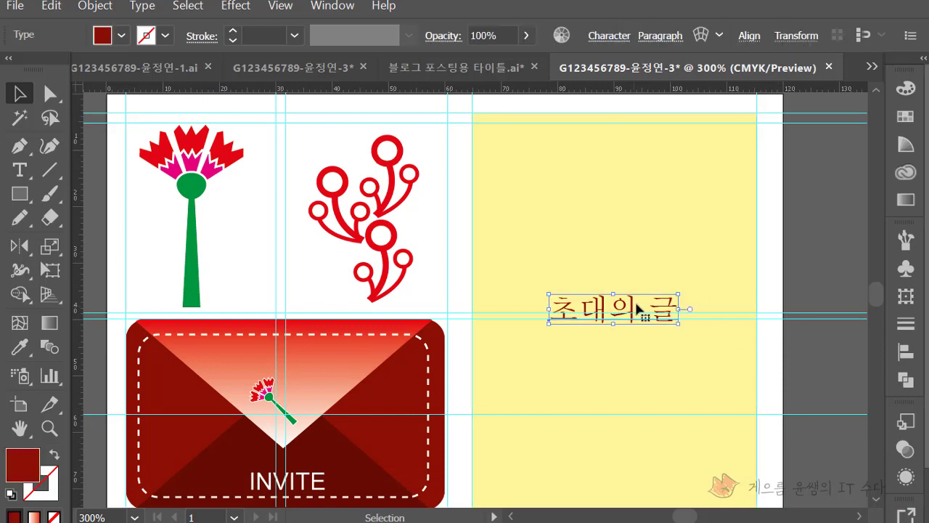
{"action": "left_click", "coordinate": [677, 268]}
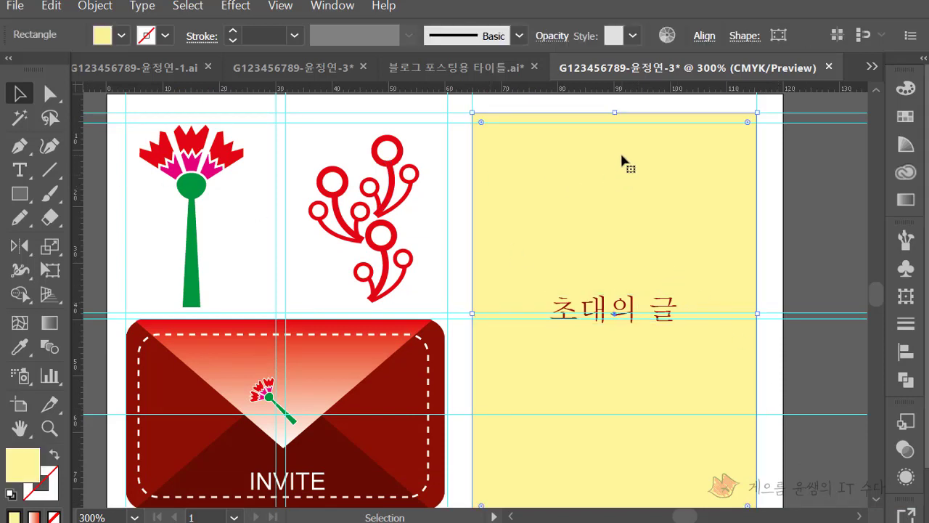
{"action": "mouse_move", "coordinate": [77, 128]}
{"action": "left_mouse_down"}
{"action": "mouse_move", "coordinate": [615, 137]}
{"action": "mouse_move", "coordinate": [615, 128]}
{"action": "left_mouse_up"}
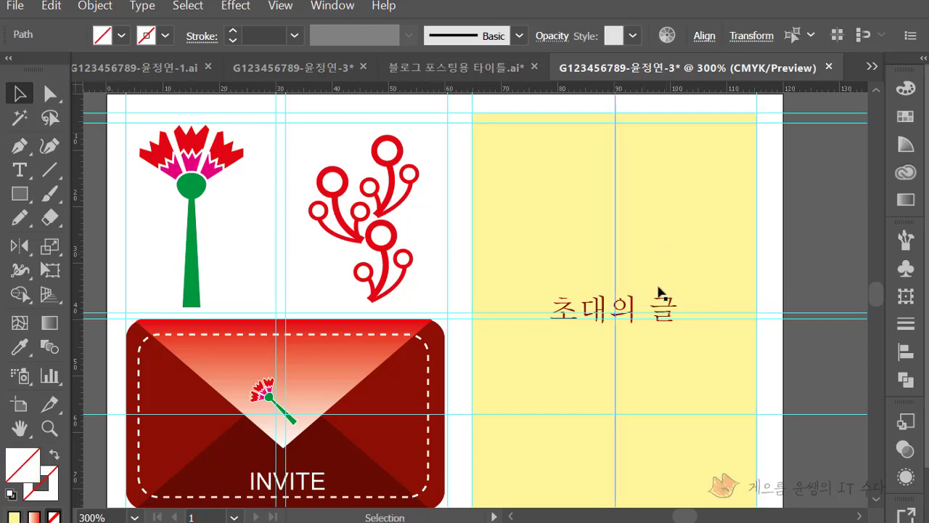
{"action": "left_click", "coordinate": [653, 305]}
{"action": "key", "text": "Right"}
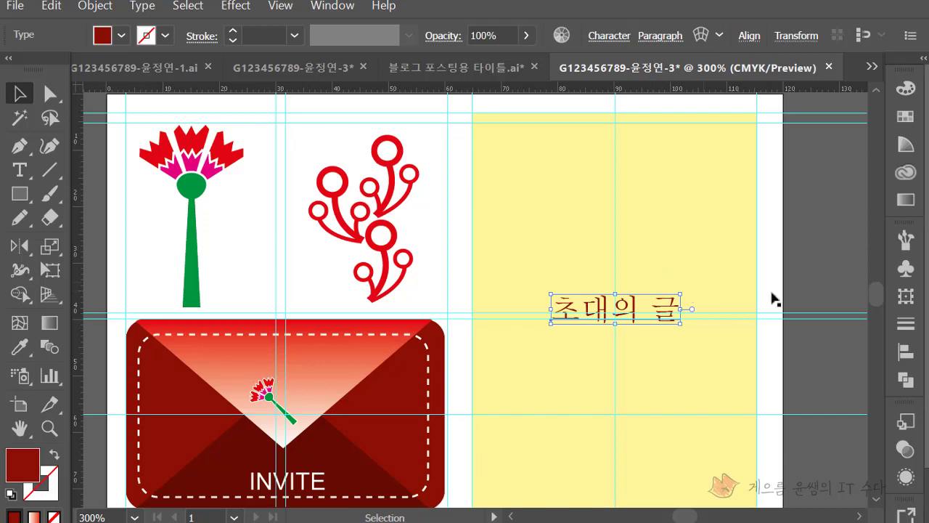
{"action": "left_click", "coordinate": [784, 300]}
{"action": "scroll", "coordinate": [791, 301], "scroll_direction": "down", "scroll_amount": 3}
{"action": "scroll", "coordinate": [792, 305], "scroll_direction": "up", "scroll_amount": 2}
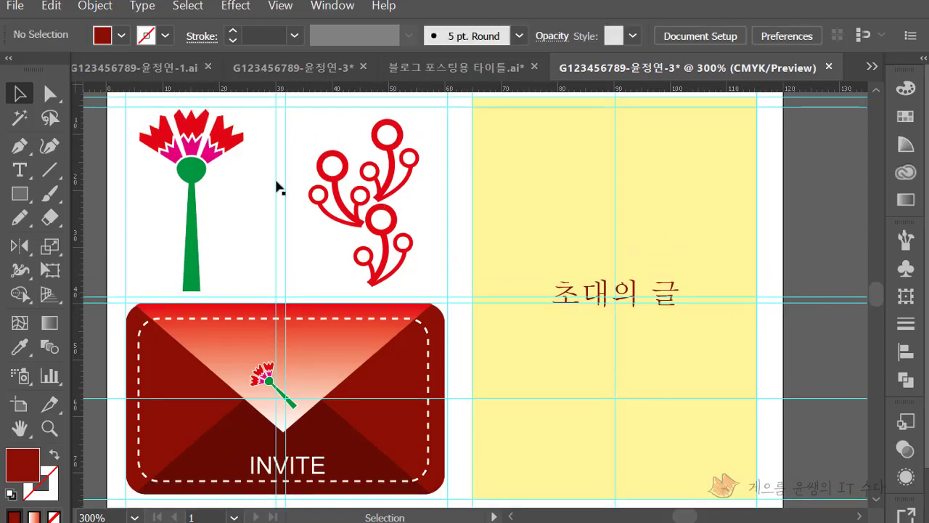
{"action": "left_click", "coordinate": [209, 161]}
Paste a carnation copy, move it above the 초대의 글 title, and scale it down
{"action": "key", "text": "a"}
{"action": "key", "text": "ctrl+c"}
{"action": "key", "text": "ctrl+v"}
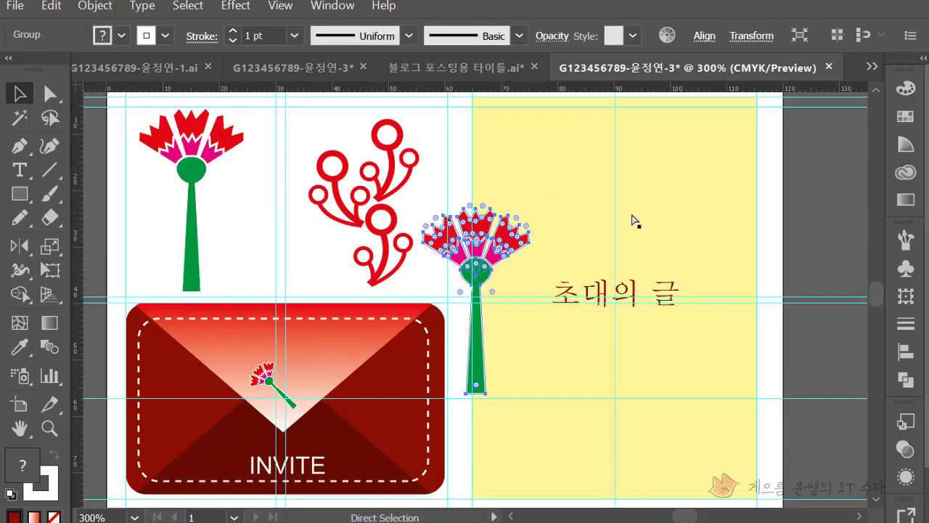
{"action": "key", "text": "v"}
{"action": "left_click_drag", "start_coordinate": [504, 244], "coordinate": [643, 118]}
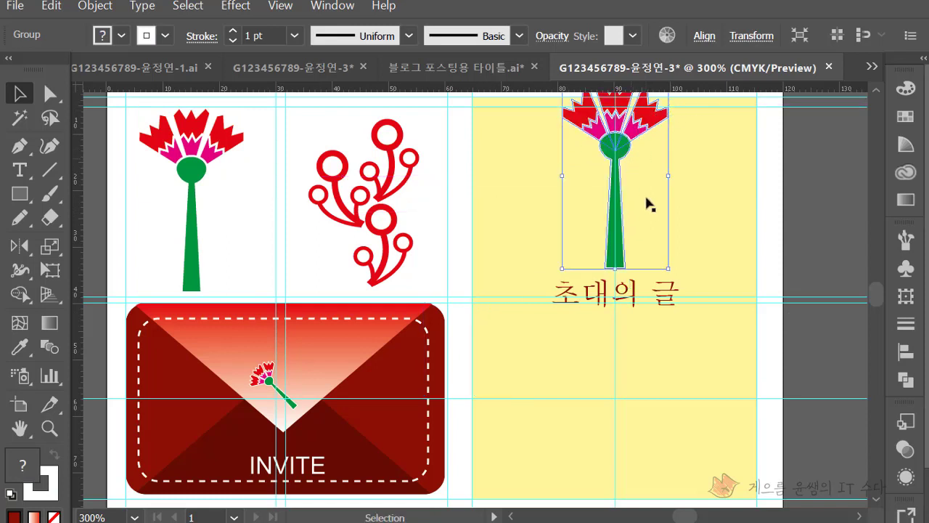
{"action": "left_click_drag", "start_coordinate": [670, 267], "coordinate": [648, 233]}
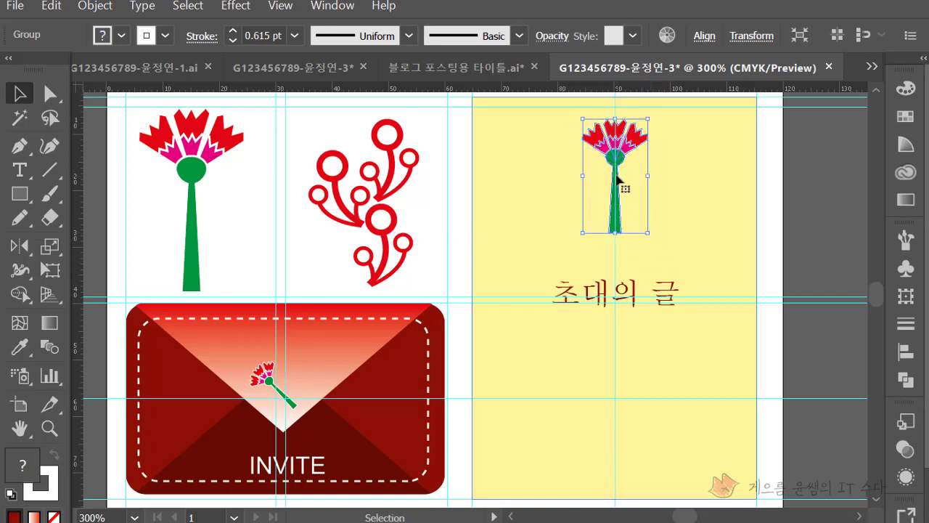
{"action": "left_click", "coordinate": [816, 288]}
{"action": "left_click", "coordinate": [20, 194]}
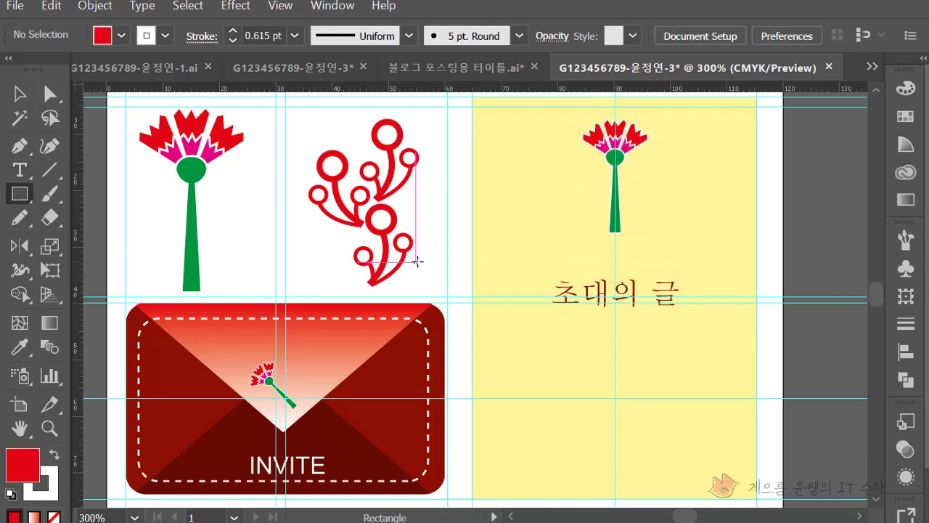
Draw a wide bar above the title, fill it with the sampled red-orange gradient, and thin it
{"action": "mouse_move", "coordinate": [501, 252]}
{"action": "left_mouse_down"}
{"action": "mouse_move", "coordinate": [538, 266]}
{"action": "mouse_move", "coordinate": [713, 262]}
{"action": "left_mouse_up"}
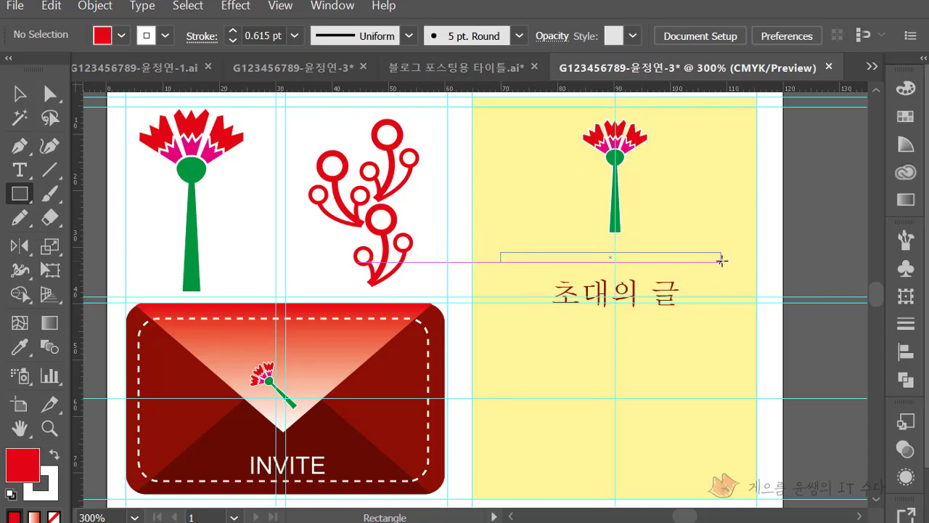
{"action": "left_click_drag", "start_coordinate": [730, 260], "coordinate": [730, 262]}
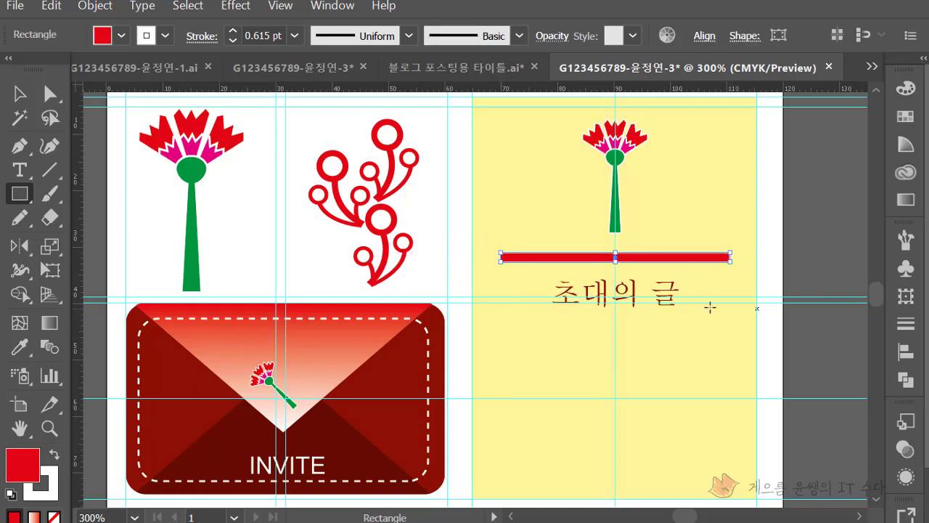
{"action": "scroll", "coordinate": [712, 307], "scroll_direction": "up", "scroll_amount": 1}
{"action": "scroll", "coordinate": [578, 244], "scroll_direction": "up", "scroll_amount": 2}
{"action": "key", "text": "i"}
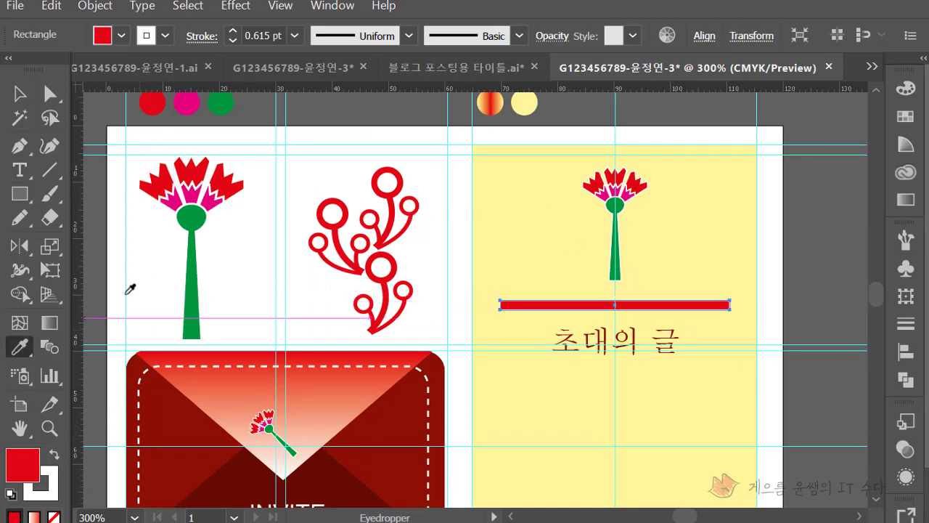
{"action": "left_click", "coordinate": [496, 107]}
{"action": "left_click", "coordinate": [29, 101]}
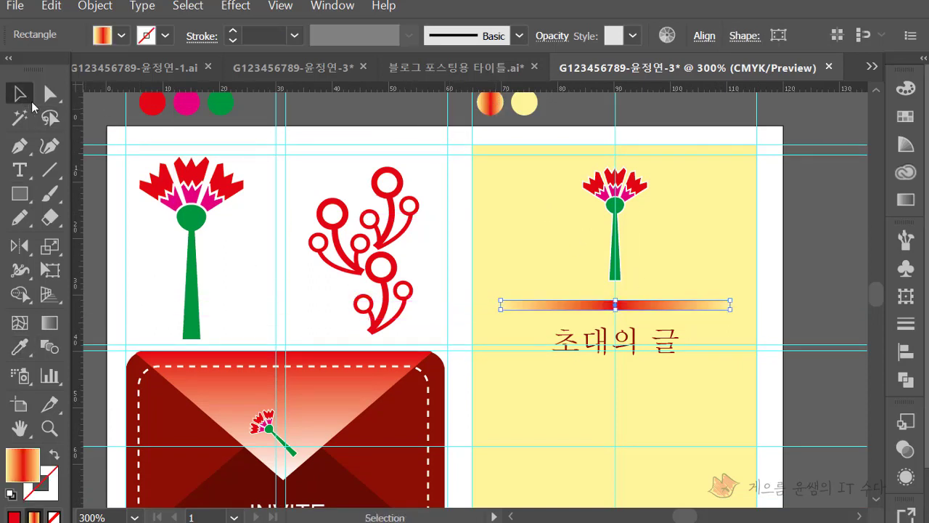
{"action": "left_click", "coordinate": [829, 303]}
{"action": "scroll", "coordinate": [727, 305], "scroll_direction": "down", "scroll_amount": 2}
{"action": "left_click", "coordinate": [639, 276]}
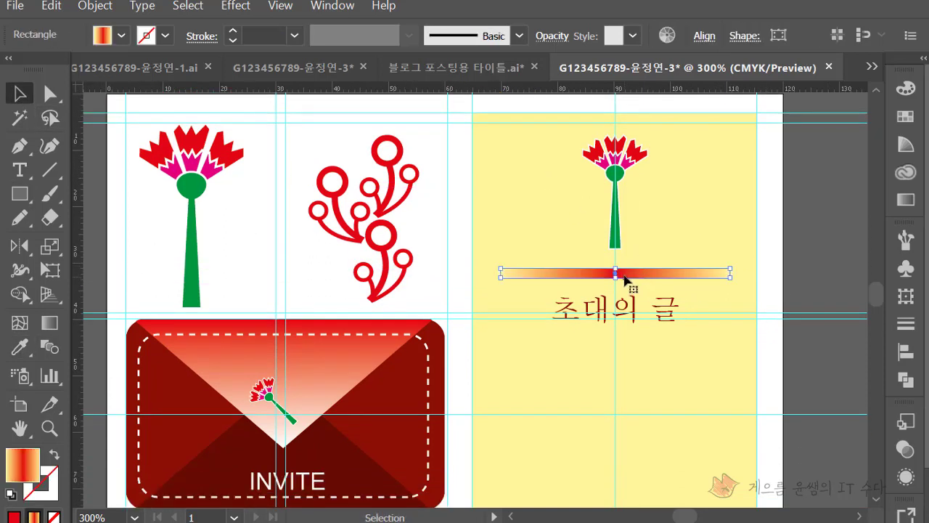
{"action": "left_click_drag", "start_coordinate": [616, 277], "coordinate": [617, 271]}
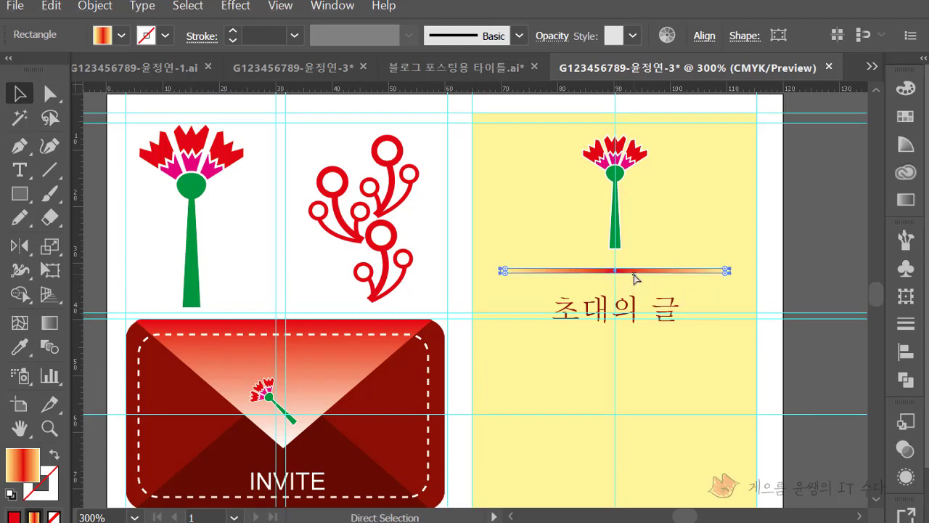
Place a copy of the gradient line below the title and reposition the upper line
{"action": "mouse_move", "coordinate": [638, 273]}
{"action": "left_mouse_down"}
{"action": "mouse_move", "coordinate": [641, 344]}
{"action": "mouse_move", "coordinate": [638, 336]}
{"action": "left_mouse_up"}
{"action": "left_click", "coordinate": [638, 278]}
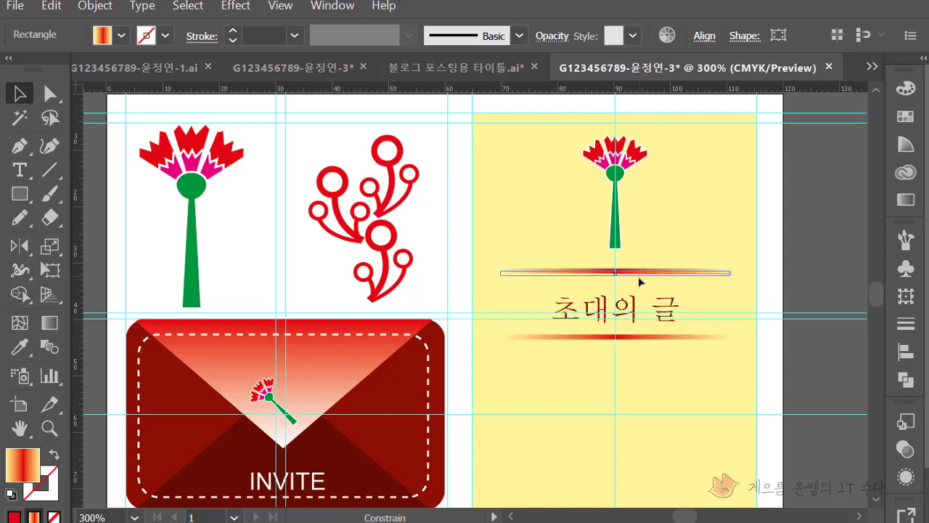
{"action": "left_click", "coordinate": [819, 287]}
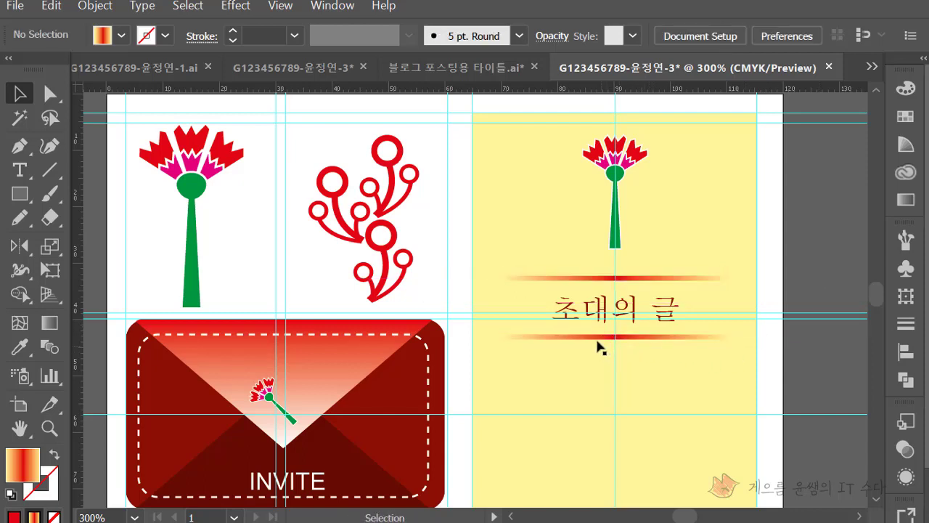
{"action": "left_click_drag", "start_coordinate": [602, 340], "coordinate": [622, 275]}
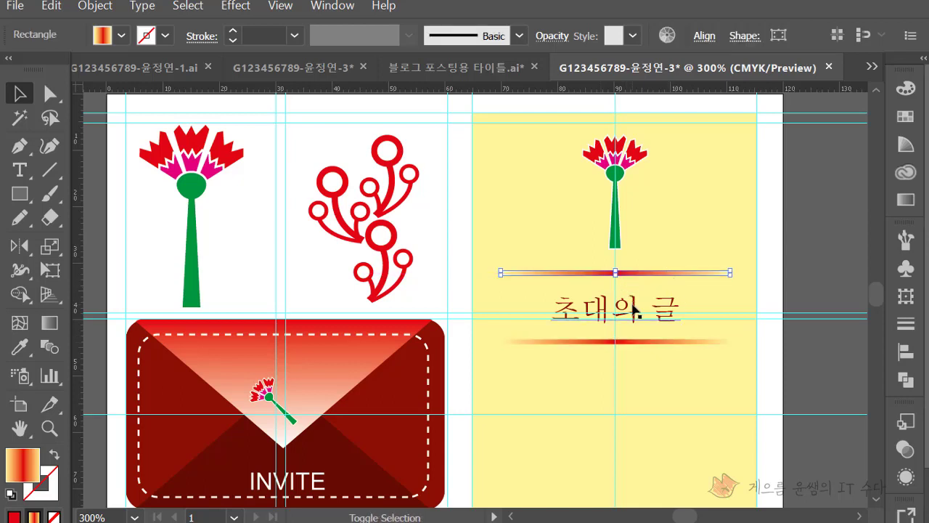
Select the title and both gradient lines and apply Vertical Distribute Center
{"action": "left_click", "coordinate": [637, 311], "text": "shift"}
{"action": "left_click", "coordinate": [639, 341], "text": "shift"}
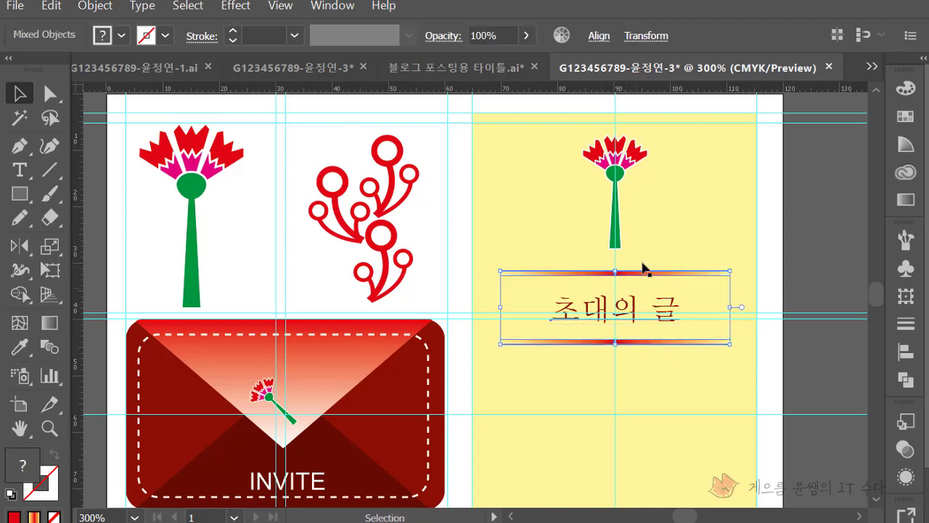
{"action": "left_click", "coordinate": [599, 38]}
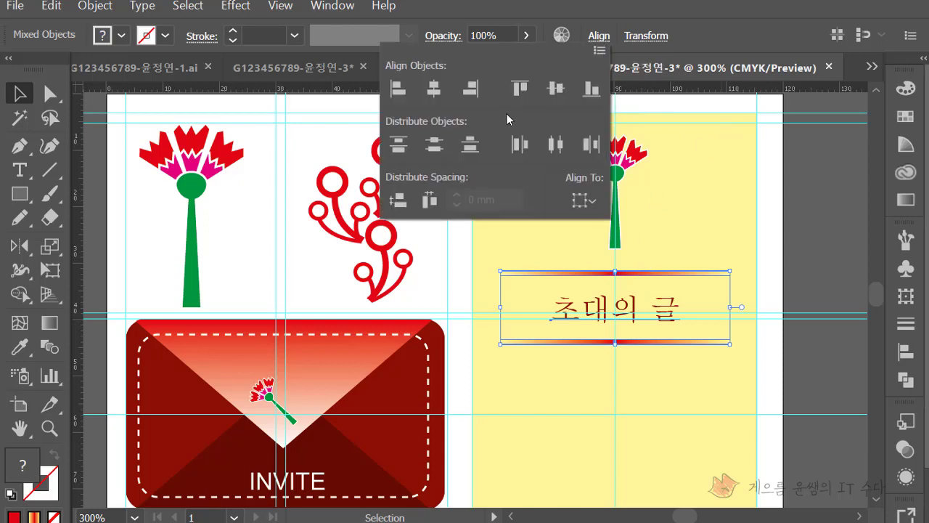
{"action": "left_click", "coordinate": [433, 145]}
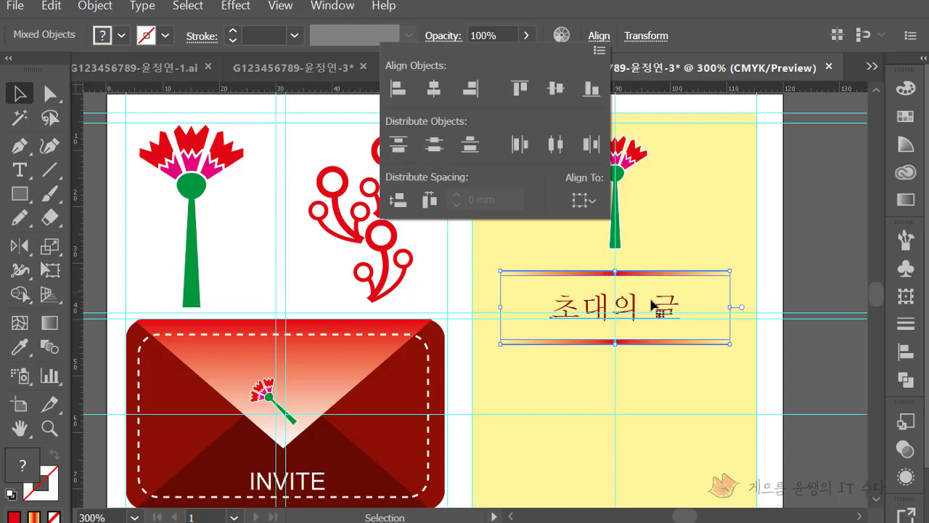
{"action": "left_click", "coordinate": [832, 268]}
{"action": "left_click", "coordinate": [830, 263]}
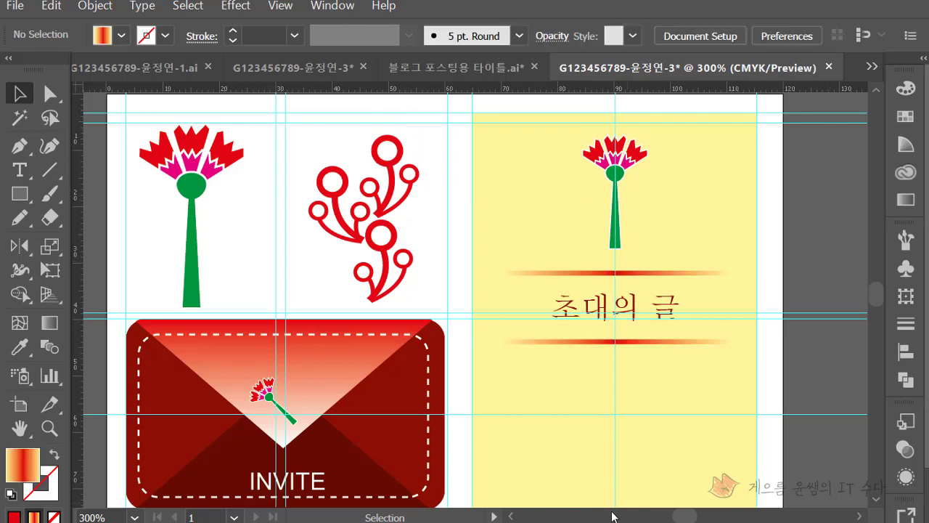
Paste a copy of the berry sprig onto the lower left of the yellow panel
{"action": "scroll", "coordinate": [581, 450], "scroll_direction": "down", "scroll_amount": 2}
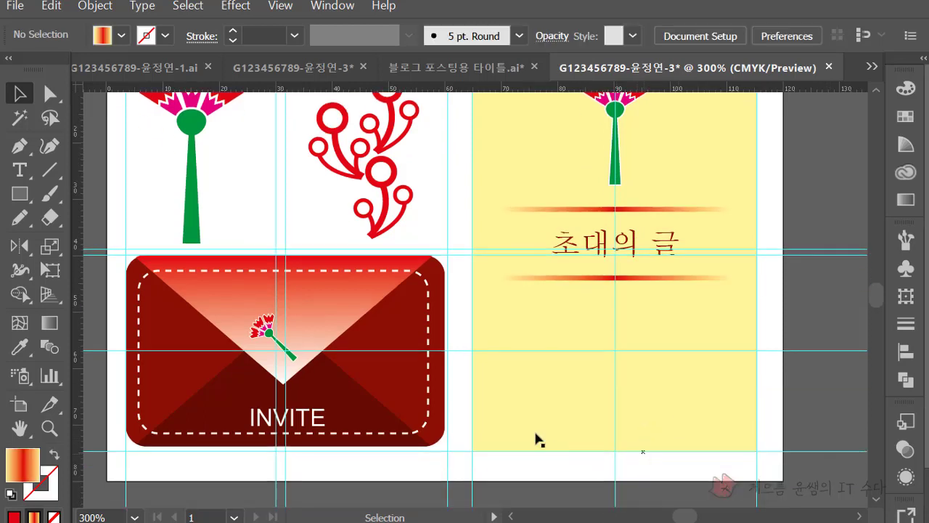
{"action": "left_click", "coordinate": [378, 149]}
{"action": "key", "text": "a"}
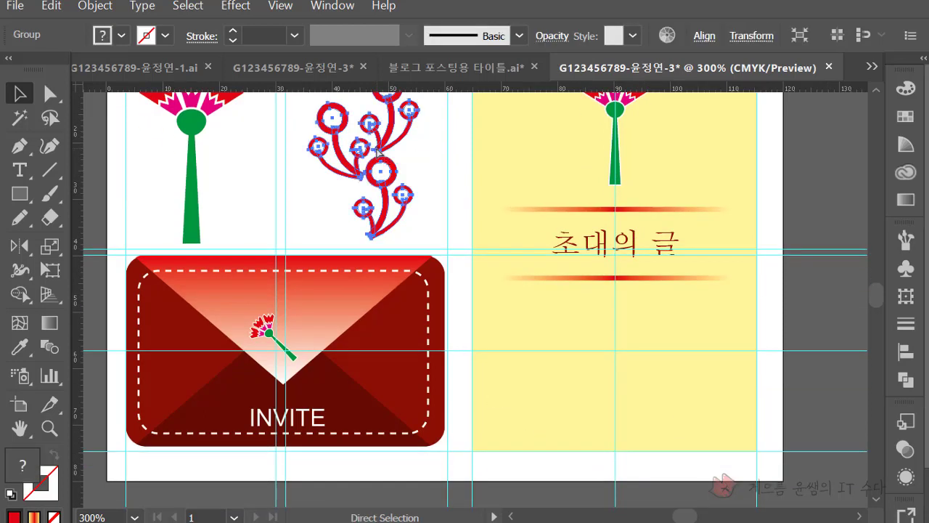
{"action": "key", "text": "ctrl+c"}
{"action": "key", "text": "ctrl+v"}
{"action": "mouse_move", "coordinate": [506, 236]}
{"action": "left_mouse_down"}
{"action": "mouse_move", "coordinate": [541, 291]}
{"action": "mouse_move", "coordinate": [574, 296]}
{"action": "mouse_move", "coordinate": [498, 383]}
{"action": "mouse_move", "coordinate": [491, 404]}
{"action": "left_mouse_up"}
{"action": "key", "text": "ctrl+plus"}
{"action": "key", "text": "ctrl+plus"}
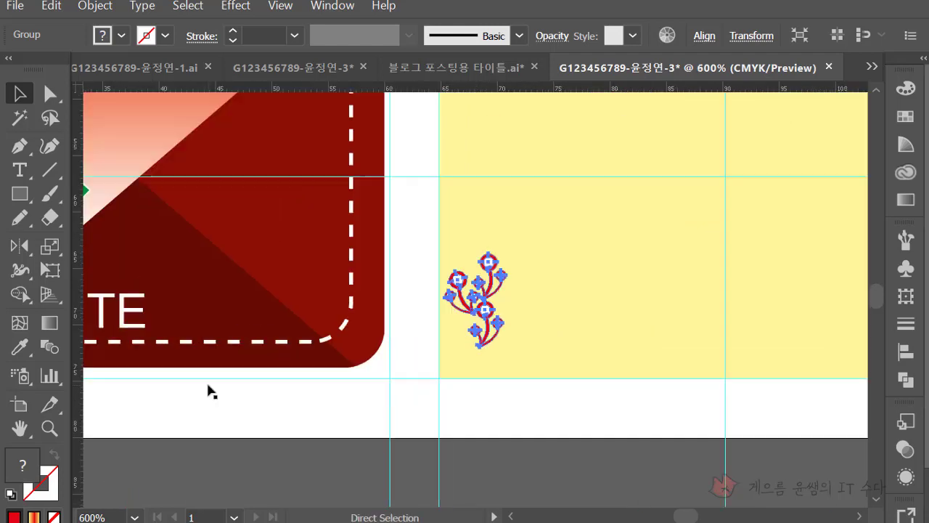
{"action": "key", "text": "ctrl+plus"}
{"action": "left_click_drag", "start_coordinate": [426, 370], "coordinate": [282, 381]}
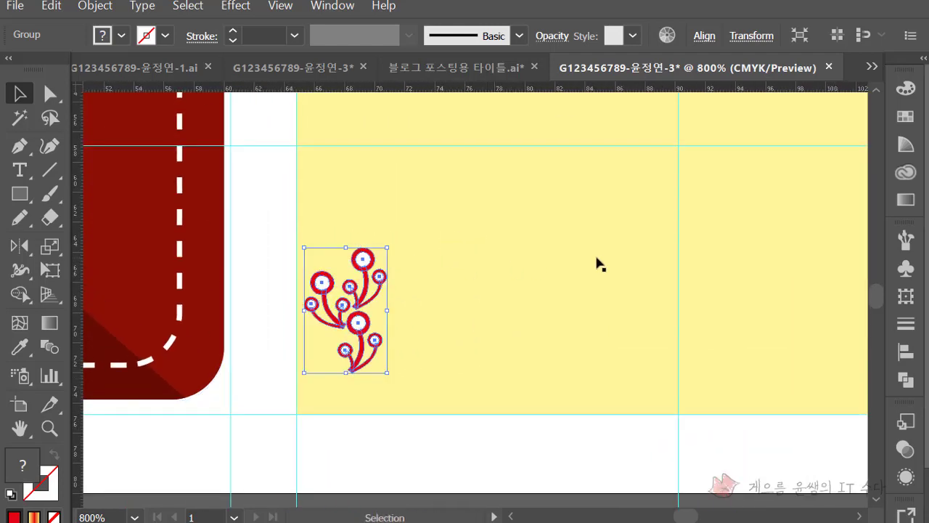
{"action": "left_click_drag", "start_coordinate": [597, 265], "coordinate": [572, 256]}
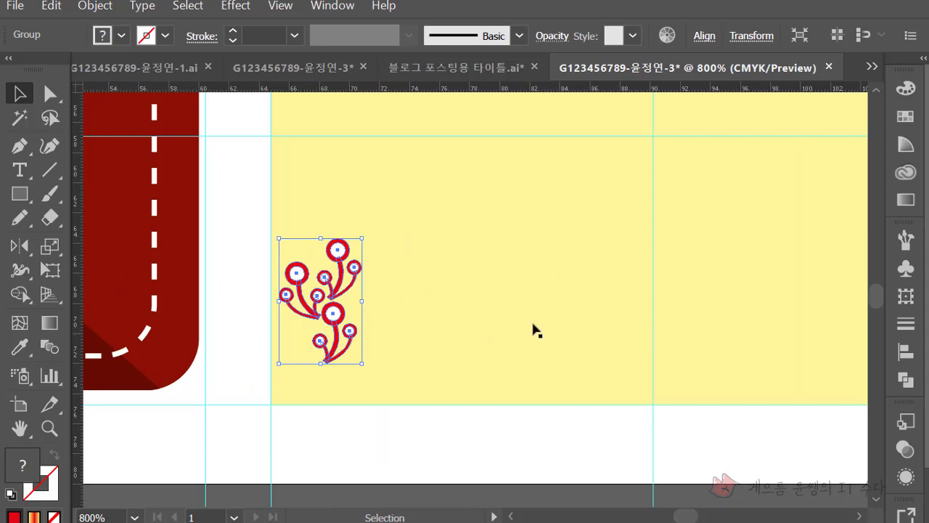
Duplicate the sprig into an evenly spaced row of three and enlarge all three slightly
{"action": "mouse_move", "coordinate": [345, 256]}
{"action": "left_mouse_down"}
{"action": "mouse_move", "coordinate": [346, 274]}
{"action": "mouse_move", "coordinate": [451, 270]}
{"action": "left_mouse_up"}
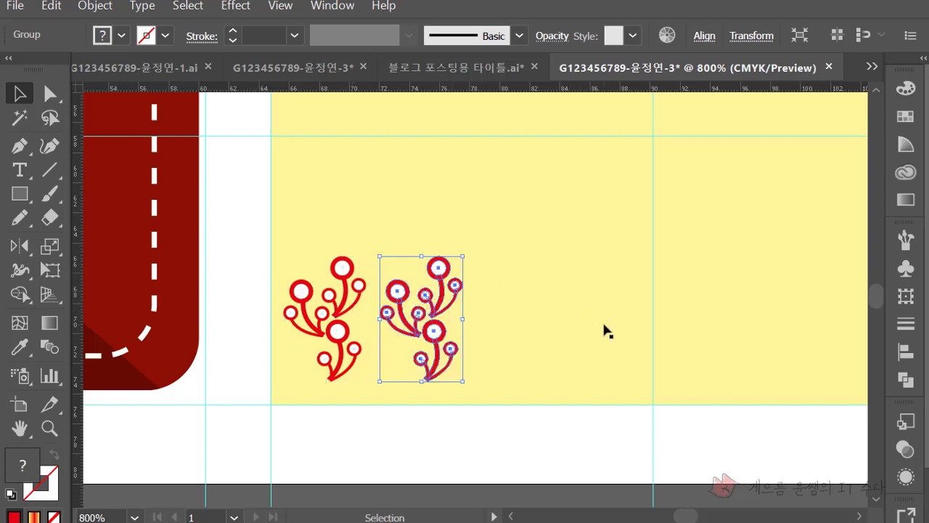
{"action": "key", "text": "ctrl+d"}
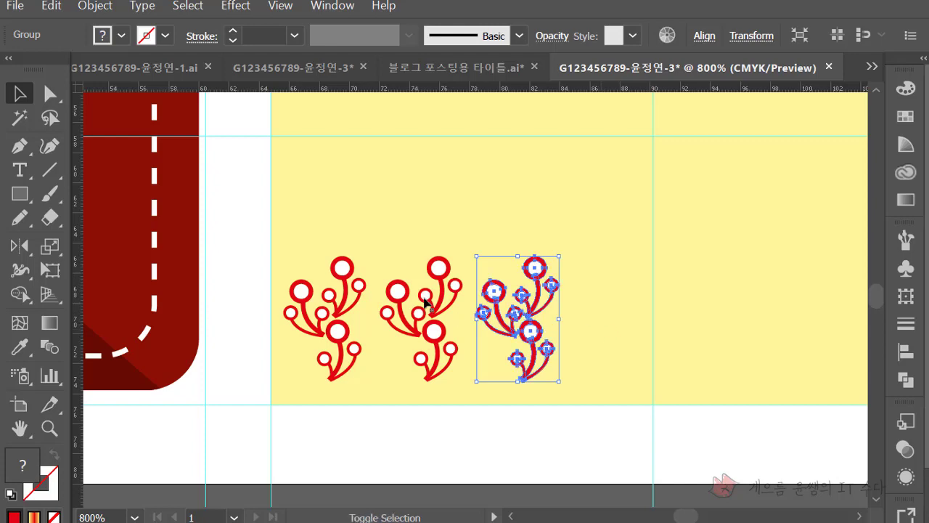
{"action": "left_click", "coordinate": [439, 276], "text": "shift"}
{"action": "left_click", "coordinate": [343, 276], "text": "shift"}
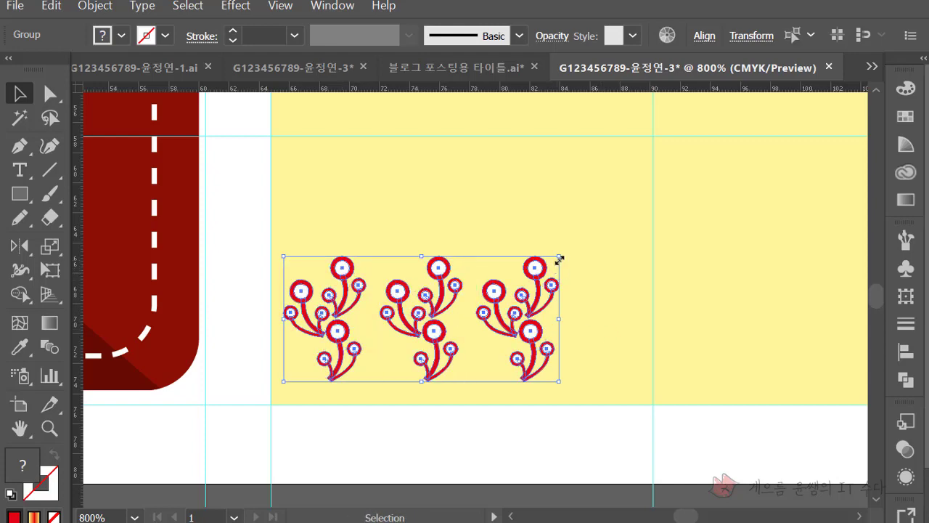
{"action": "left_click_drag", "start_coordinate": [560, 260], "coordinate": [582, 247]}
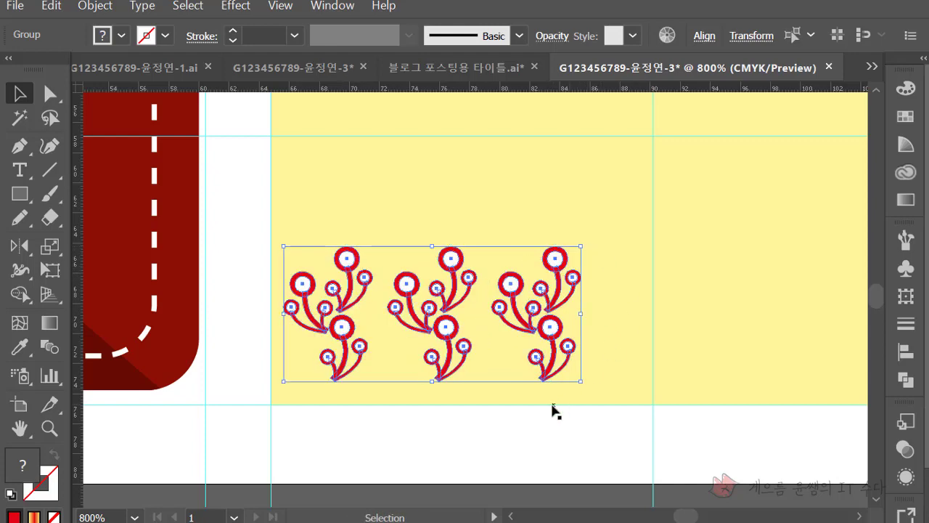
{"action": "key", "text": "ctrl+minus"}
{"action": "key", "text": "ctrl+minus"}
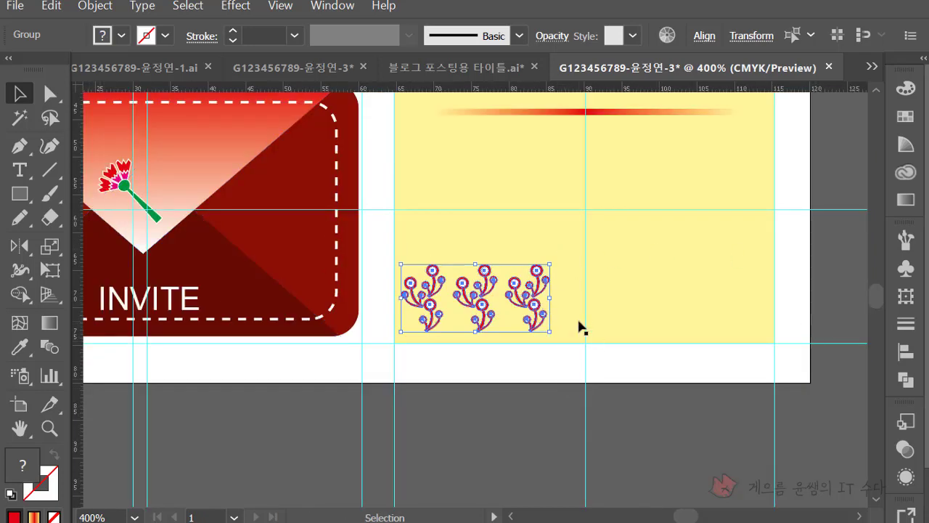
Reflect a copy of the sprig row across the vertical axis
{"action": "left_click_drag", "start_coordinate": [20, 245], "coordinate": [95, 267]}
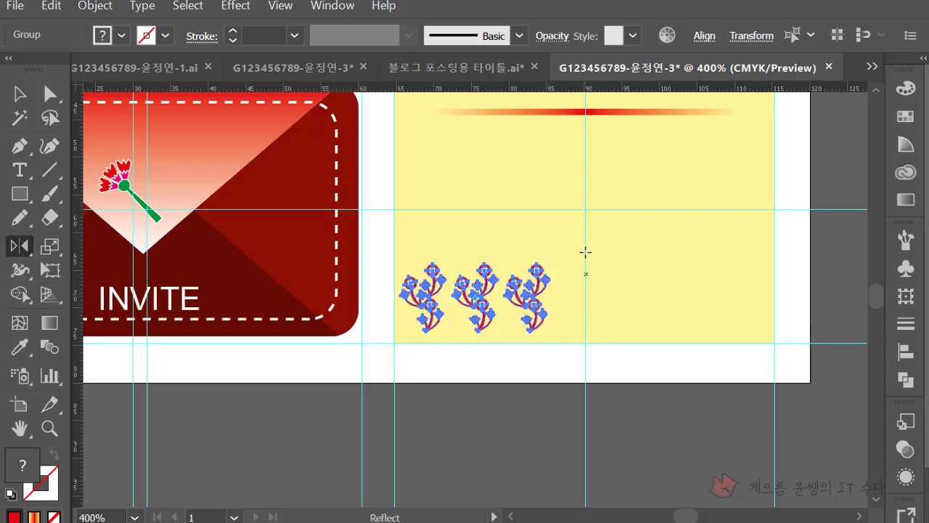
{"action": "left_click", "coordinate": [586, 298], "text": "alt"}
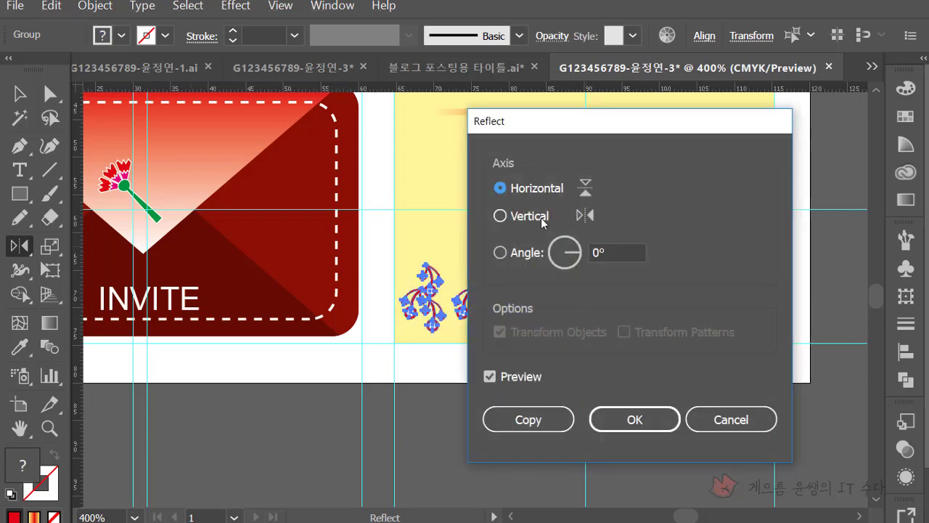
{"action": "left_click", "coordinate": [520, 216]}
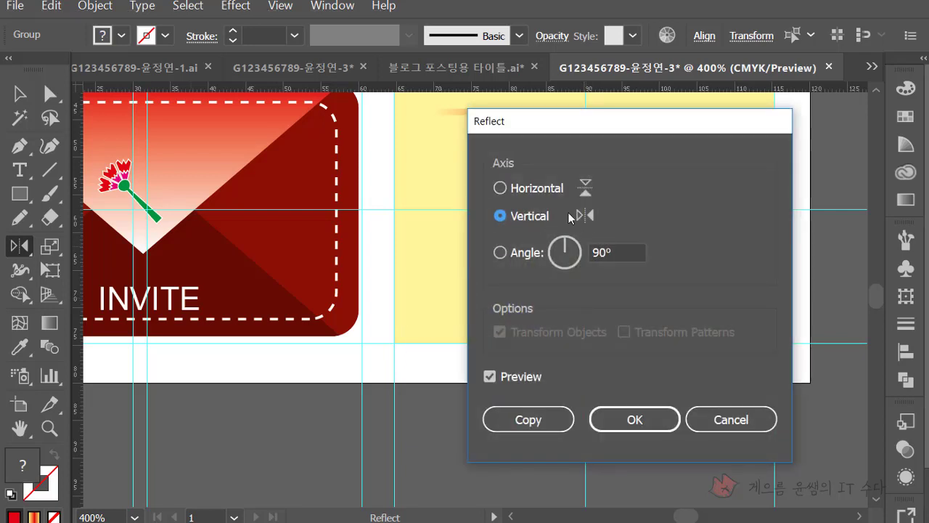
{"action": "left_click", "coordinate": [534, 410]}
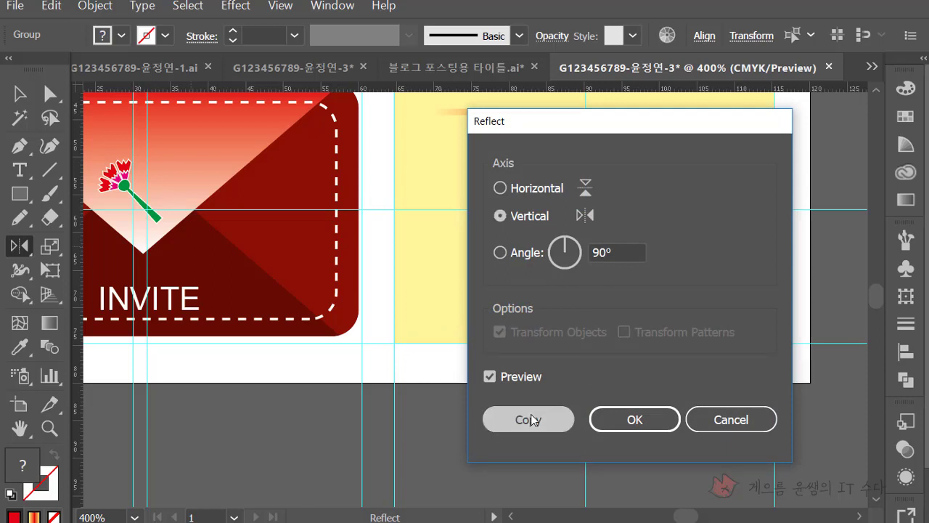
Select the three left sprigs and nudge the row two steps to the right
{"action": "key", "text": "v"}
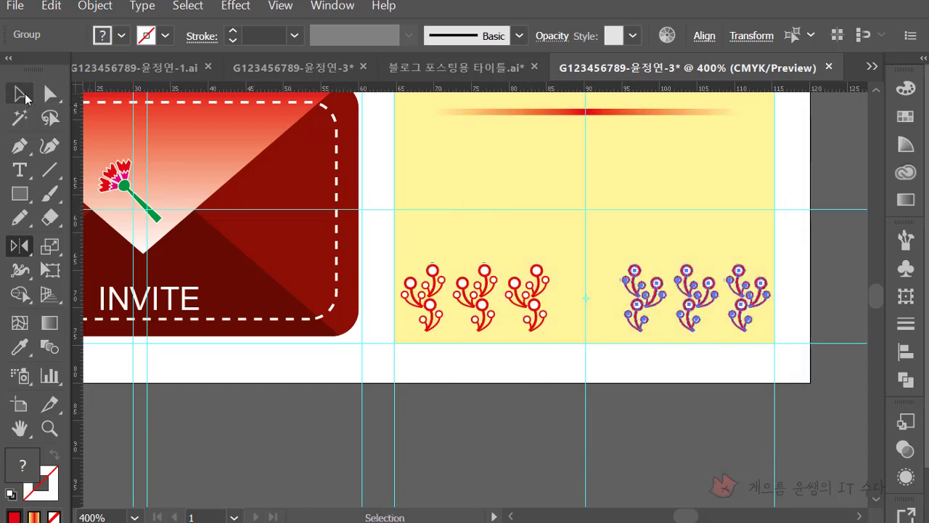
{"action": "left_click", "coordinate": [653, 326]}
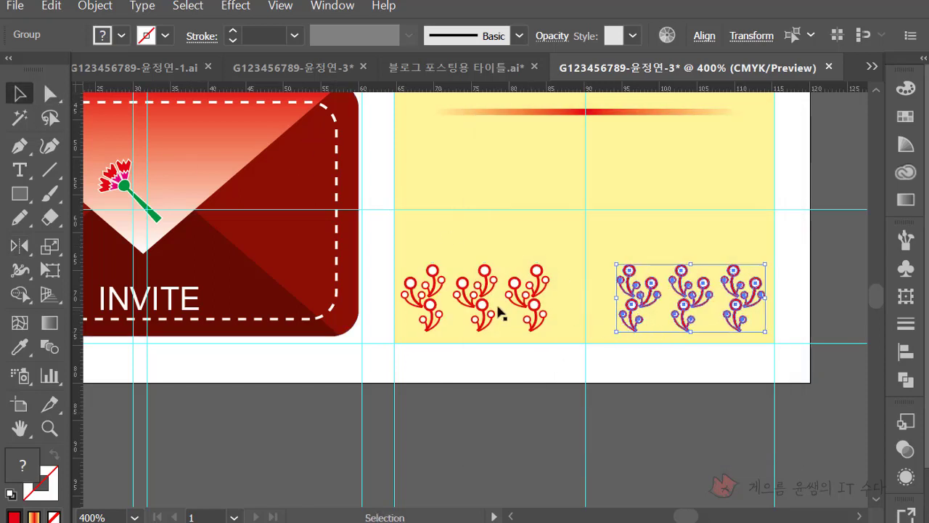
{"action": "left_click", "coordinate": [477, 298]}
{"action": "left_click", "coordinate": [428, 285], "text": "shift"}
{"action": "left_click", "coordinate": [430, 287], "text": "shift"}
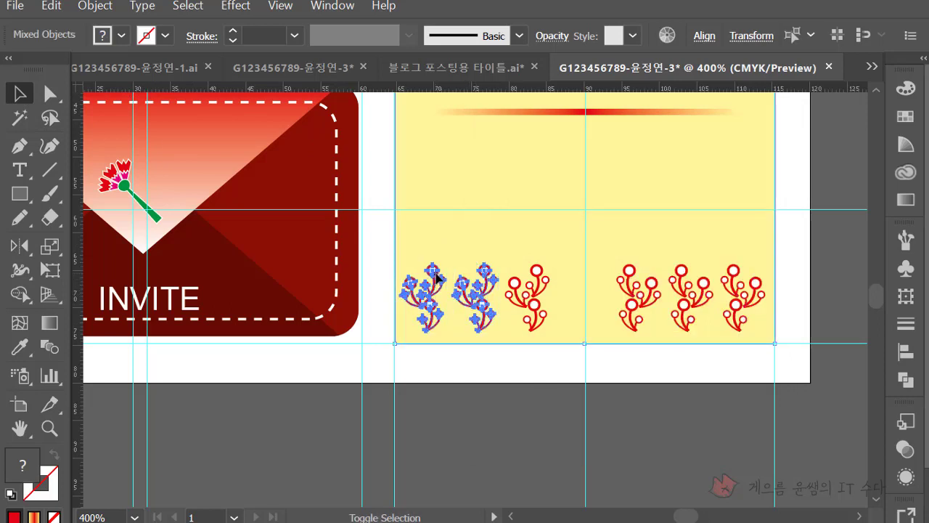
{"action": "left_click", "coordinate": [537, 279], "text": "shift"}
{"action": "left_click", "coordinate": [534, 237], "text": "shift"}
{"action": "key", "text": "Right"}
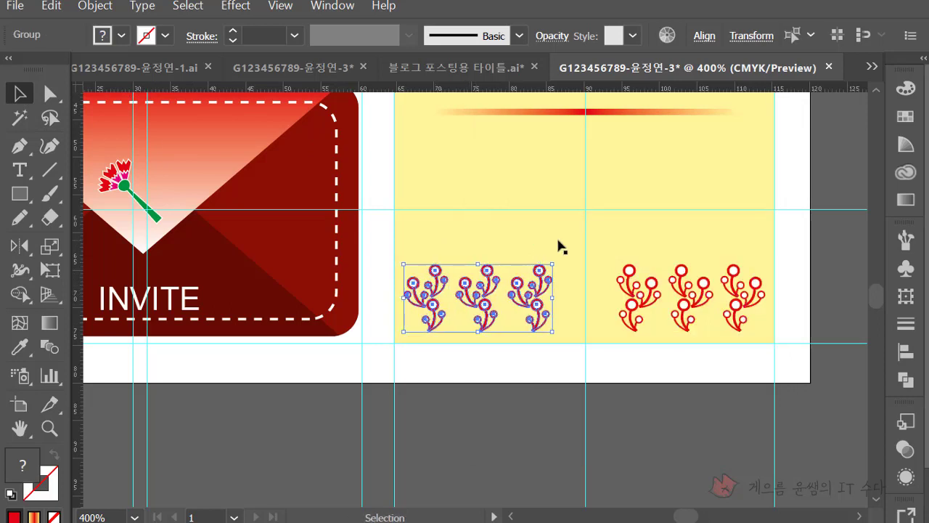
{"action": "key", "text": "Right"}
{"action": "key", "text": "Right"}
{"action": "left_click", "coordinate": [696, 420]}
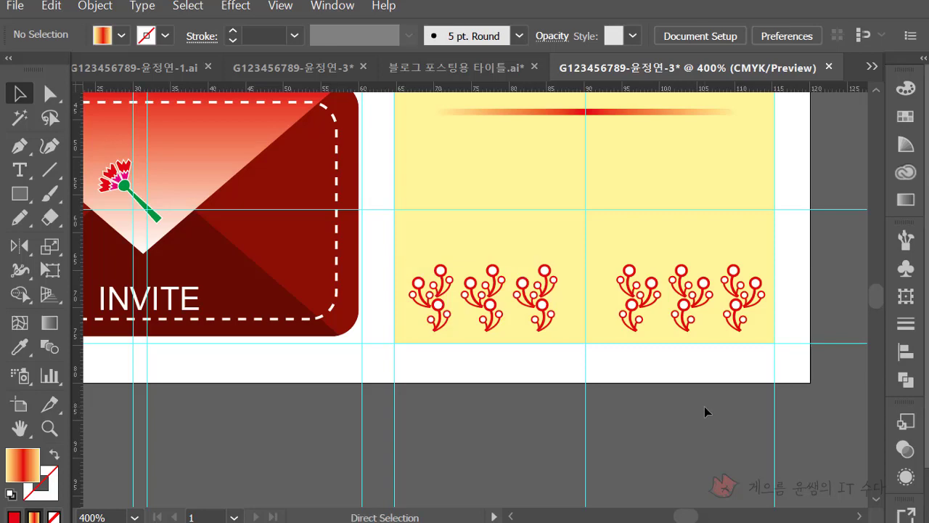
{"action": "key", "text": "ctrl+minus"}
{"action": "key", "text": "ctrl+minus"}
{"action": "key", "text": "ctrl+minus"}
Hide the guides and frame the artboard in view
{"action": "key", "text": "ctrl+semicolon"}
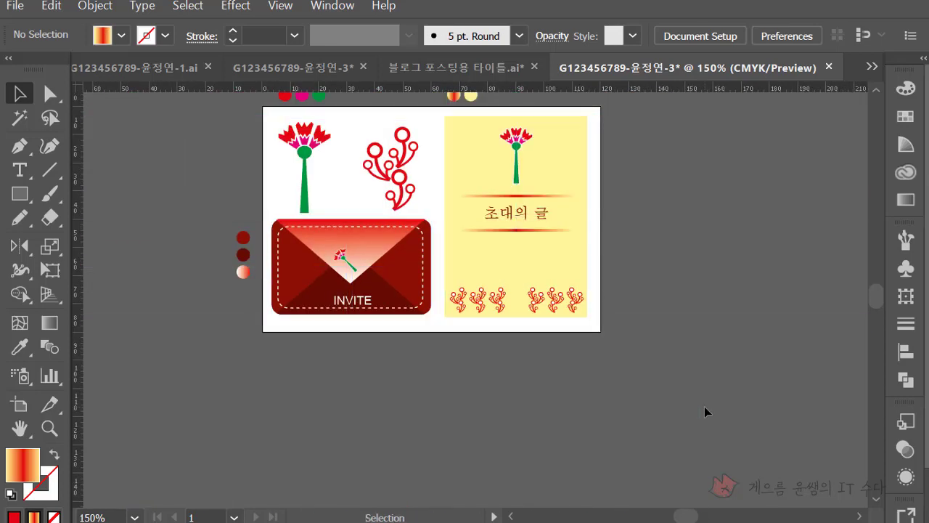
{"action": "left_click_drag", "start_coordinate": [637, 335], "coordinate": [664, 400]}
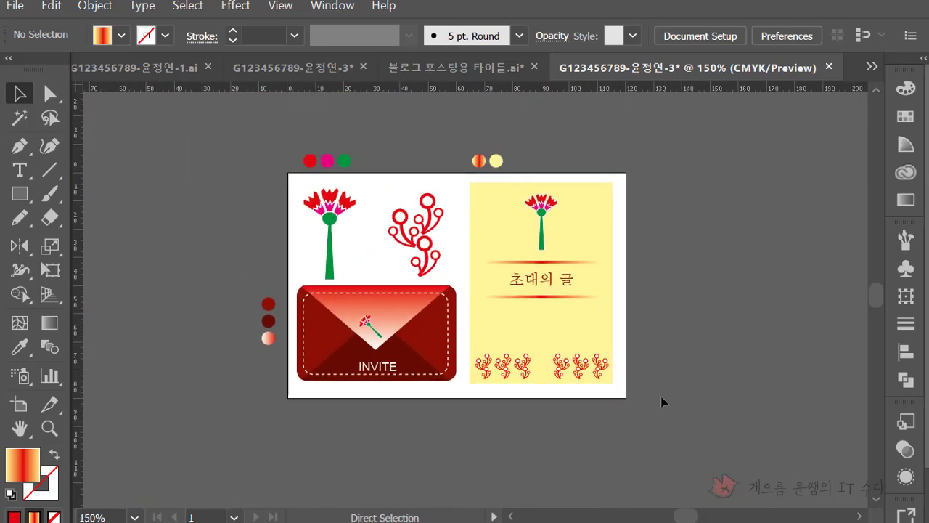
{"action": "key", "text": "ctrl+plus"}
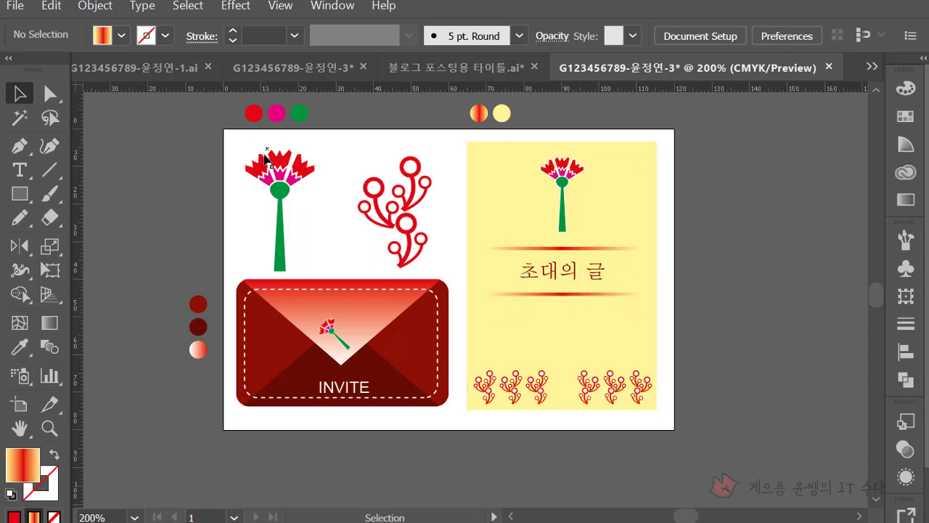
{"action": "scroll", "coordinate": [266, 156], "scroll_direction": "up", "scroll_amount": 2}
Delete the colour sample circles above the artboard and left of the envelope
{"action": "left_click_drag", "start_coordinate": [230, 135], "coordinate": [552, 158]}
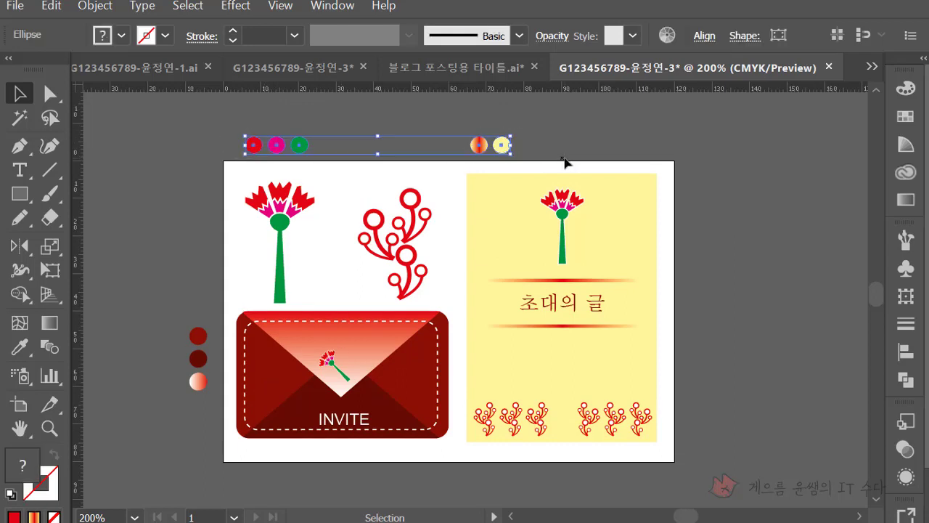
{"action": "left_click", "coordinate": [564, 161]}
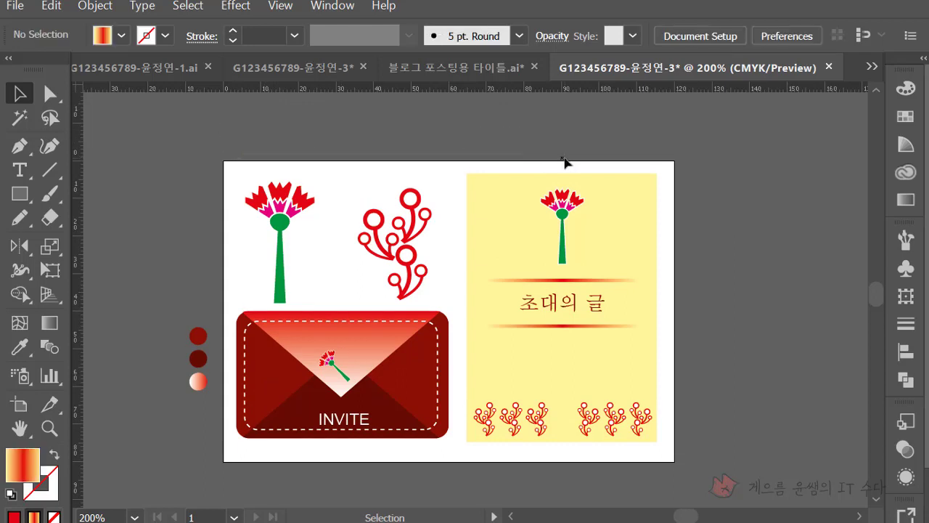
{"action": "left_click_drag", "start_coordinate": [169, 294], "coordinate": [210, 413]}
{"action": "left_click", "coordinate": [208, 415]}
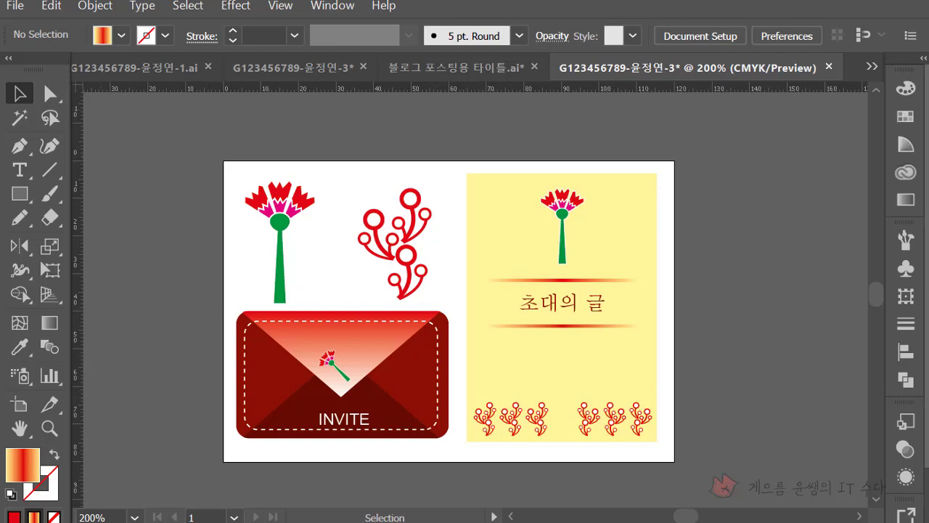
{"action": "left_click", "coordinate": [14, 6]}
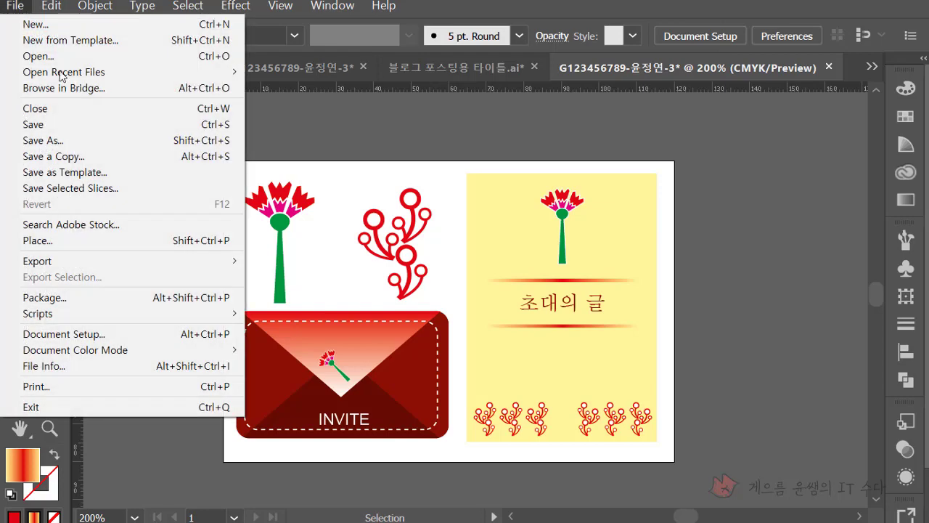
Save the invitation to the Desktop as an .ai file with default Illustrator options
{"action": "left_click", "coordinate": [82, 131]}
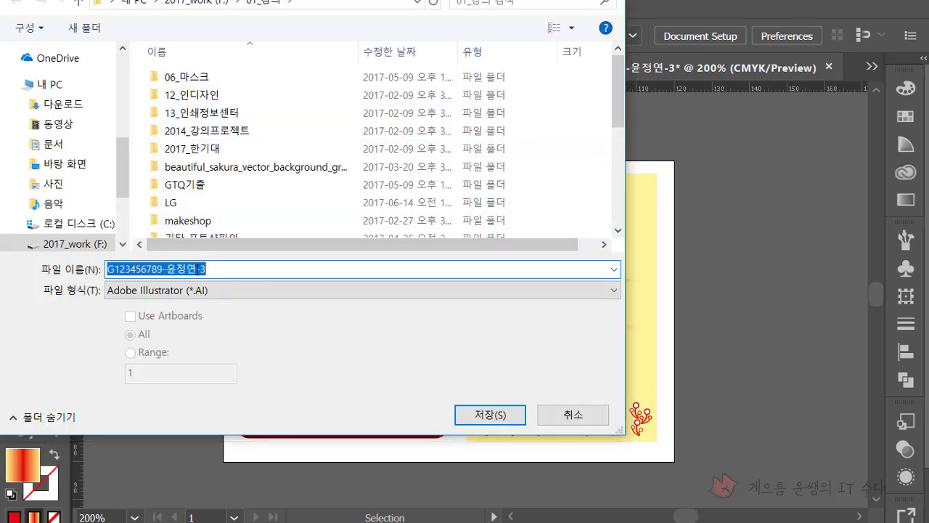
{"action": "left_click", "coordinate": [208, 270]}
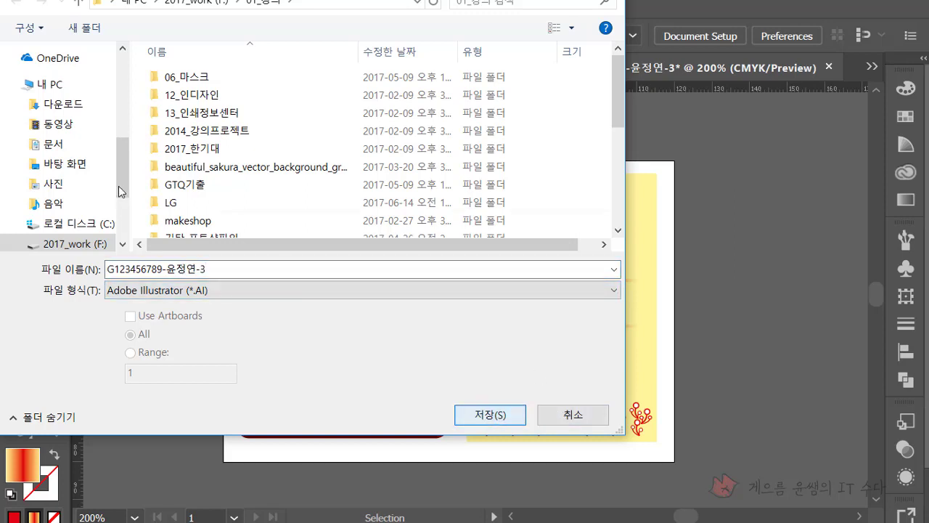
{"action": "mouse_move", "coordinate": [65, 163]}
{"action": "left_click", "coordinate": [70, 174]}
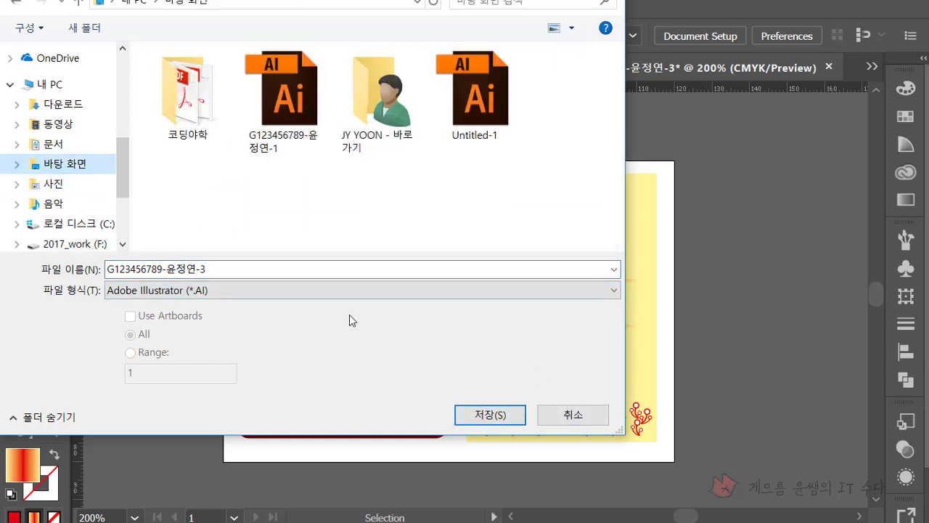
{"action": "left_click", "coordinate": [495, 416]}
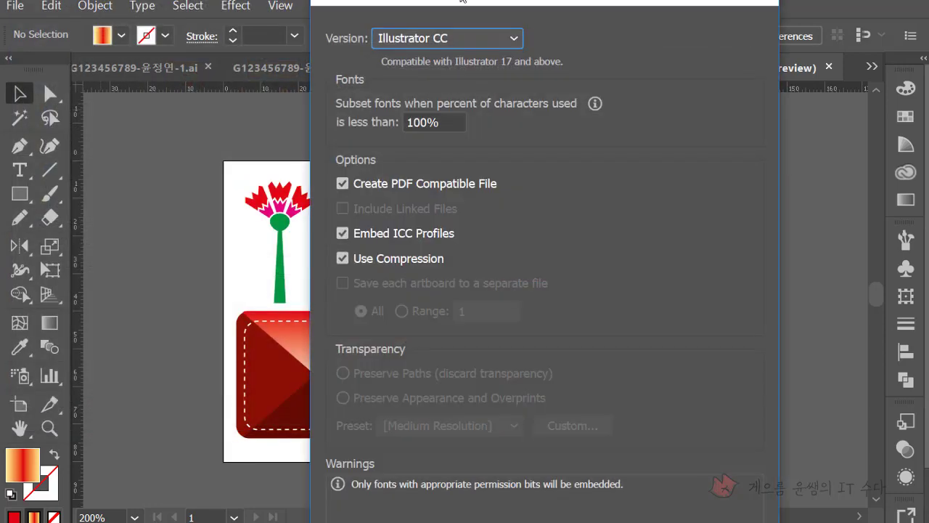
{"action": "left_click_drag", "start_coordinate": [462, 1], "coordinate": [435, 0]}
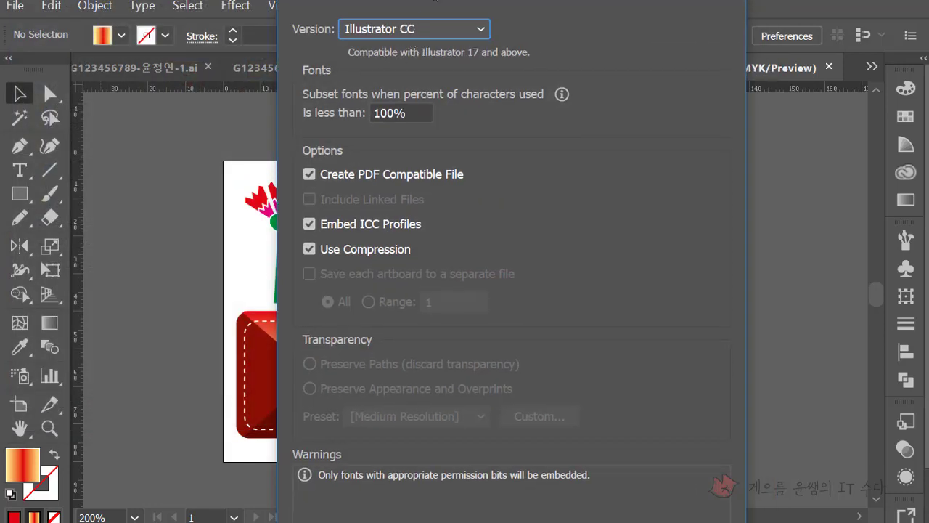
{"action": "left_click_drag", "start_coordinate": [456, 0], "coordinate": [441, 9]}
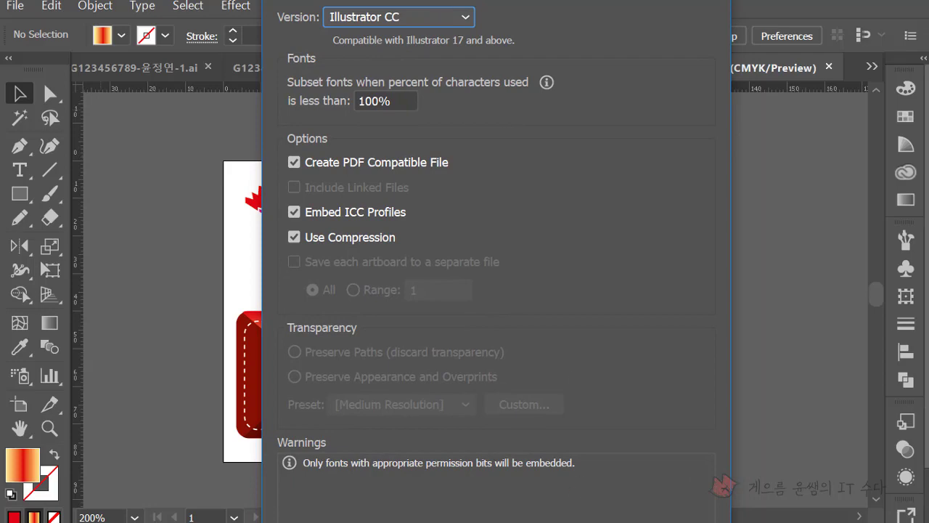
{"action": "key", "text": "Return"}
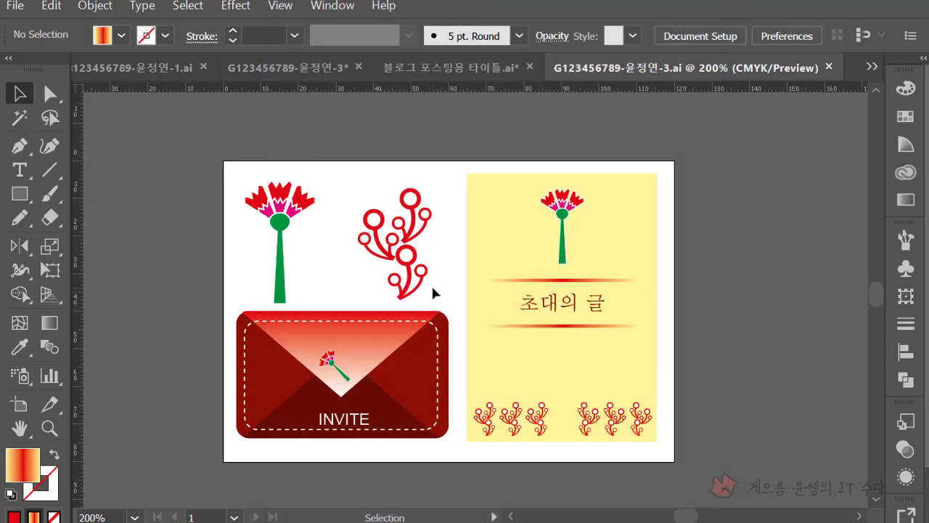